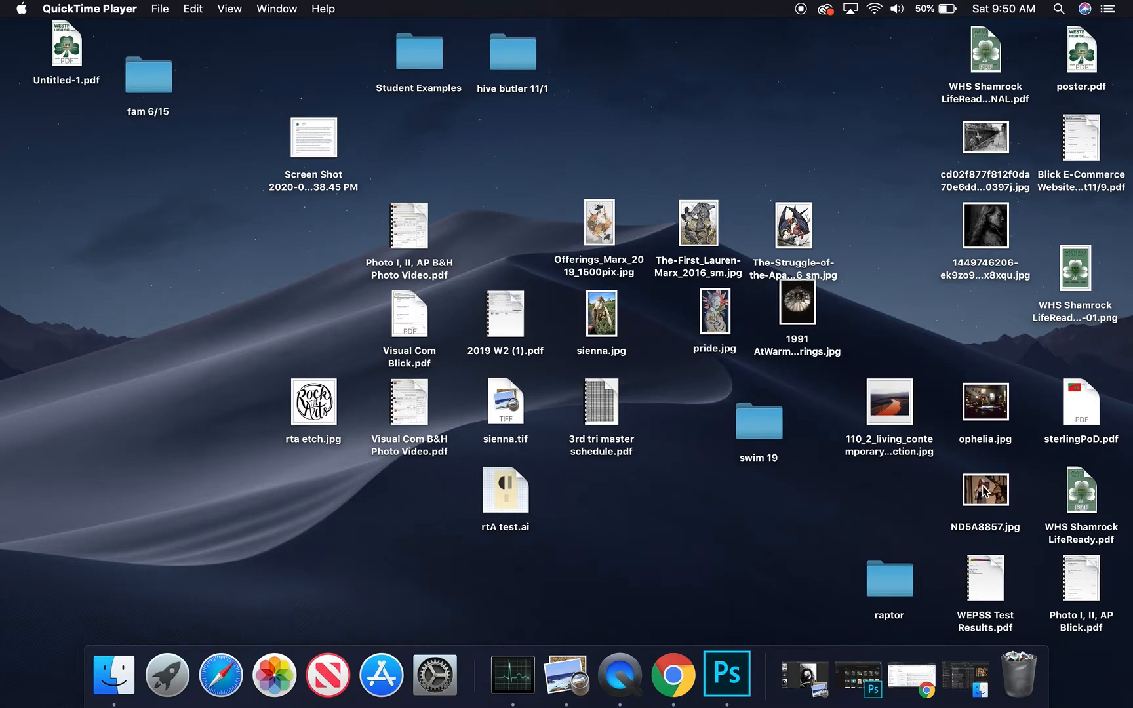
Open the desktop image ND5A8857.jpg in Adobe Photoshop CC 2019
right_click(982, 488)
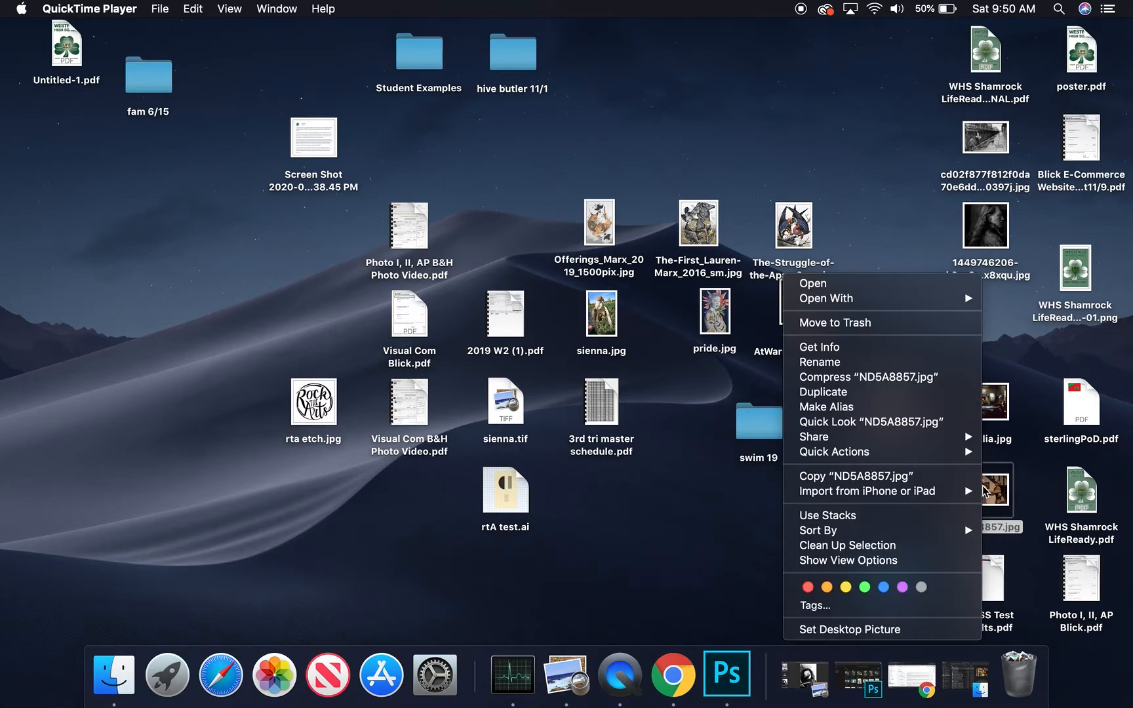
mouse_move(928, 304)
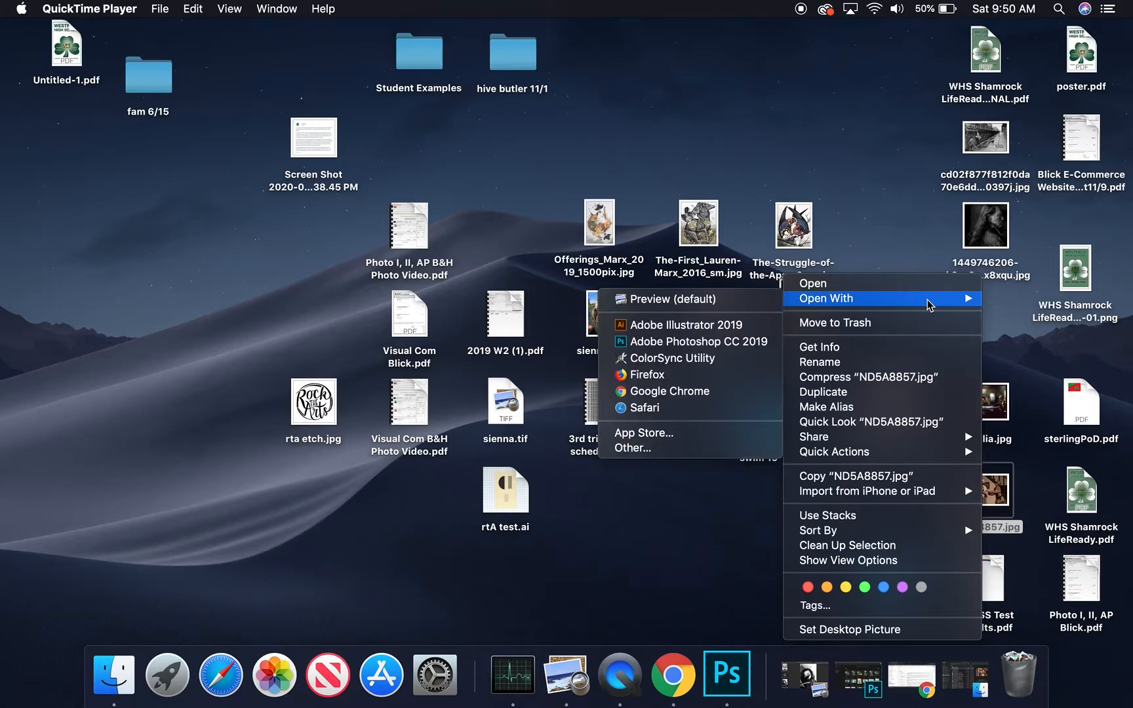
click(700, 342)
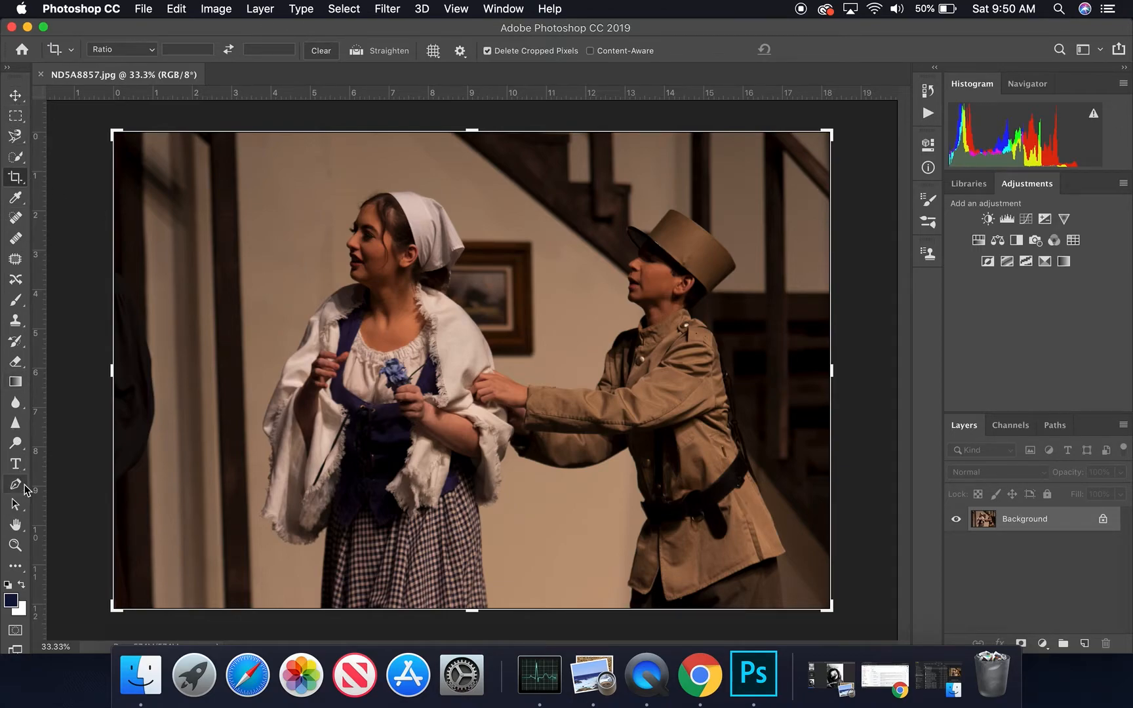
click(15, 226)
click(15, 260)
click(15, 301)
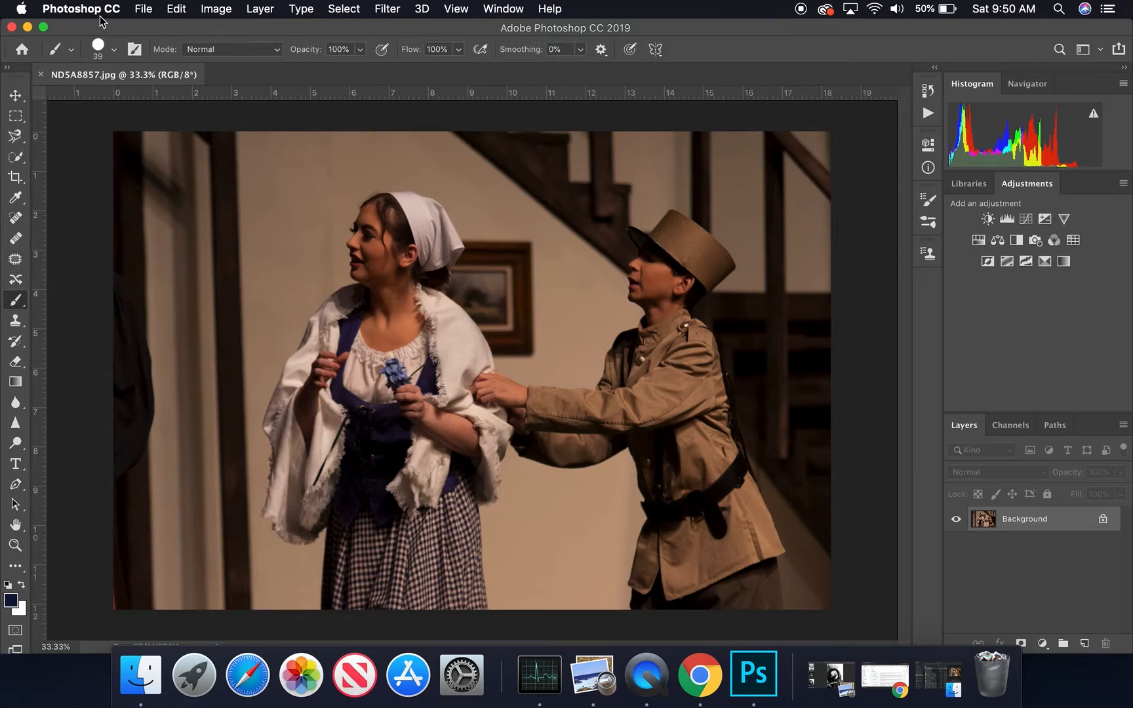
click(16, 219)
click(15, 262)
click(18, 326)
click(15, 381)
click(15, 423)
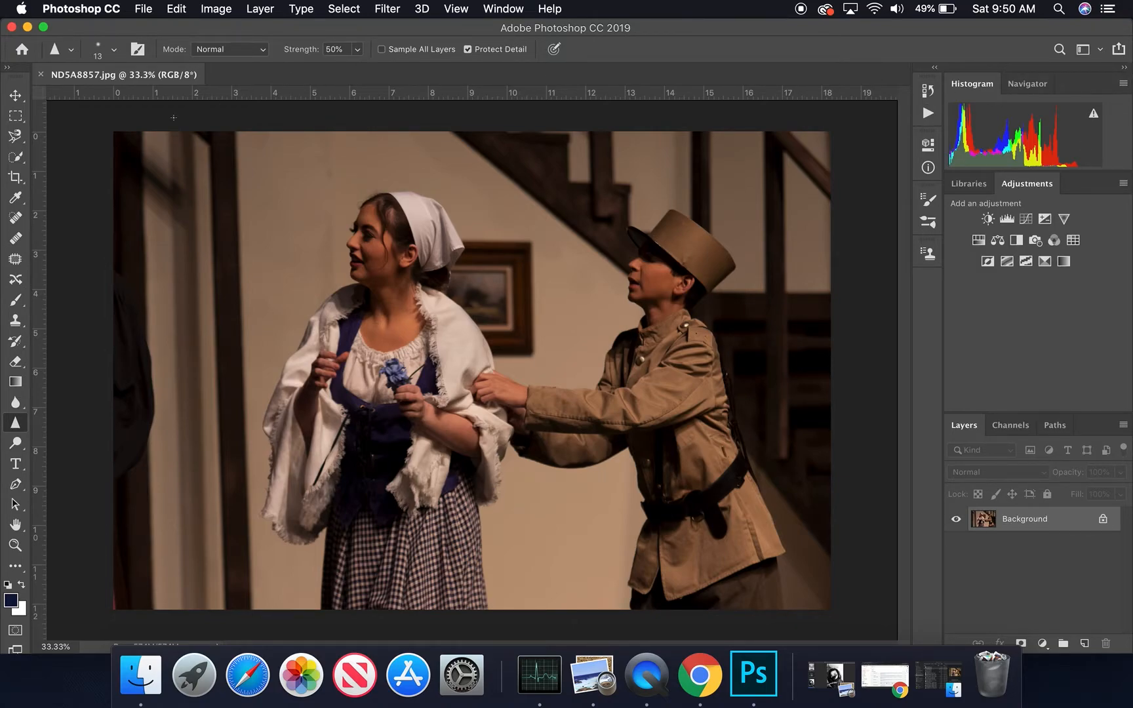
click(502, 9)
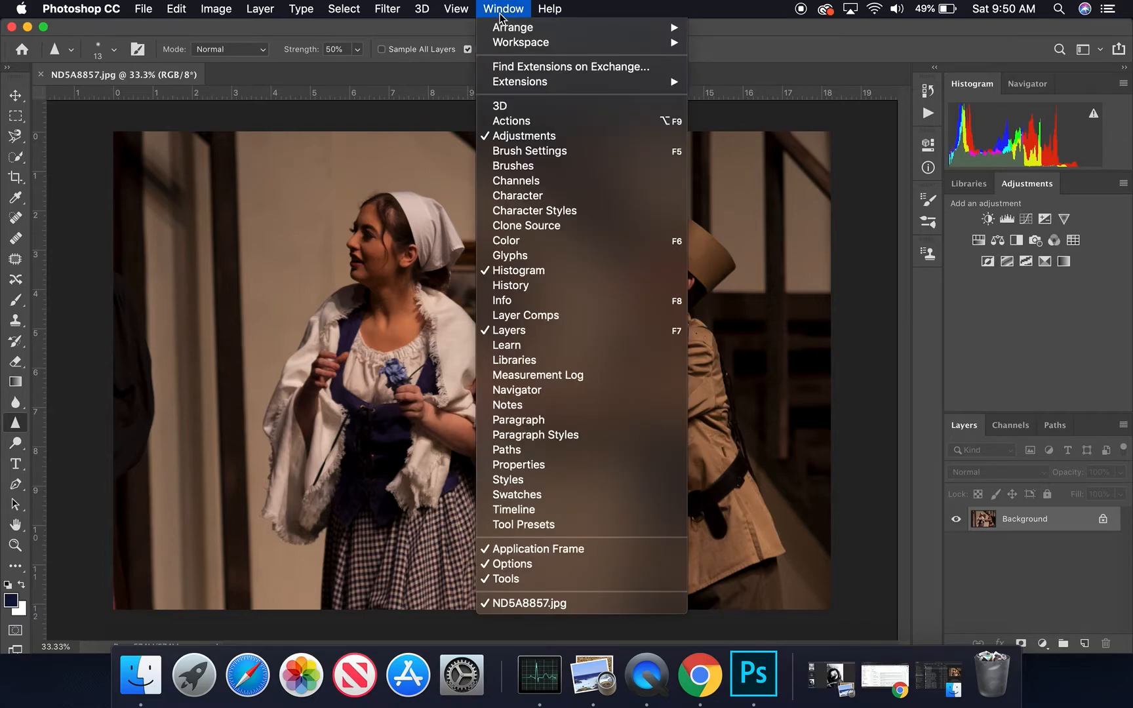
mouse_move(672, 27)
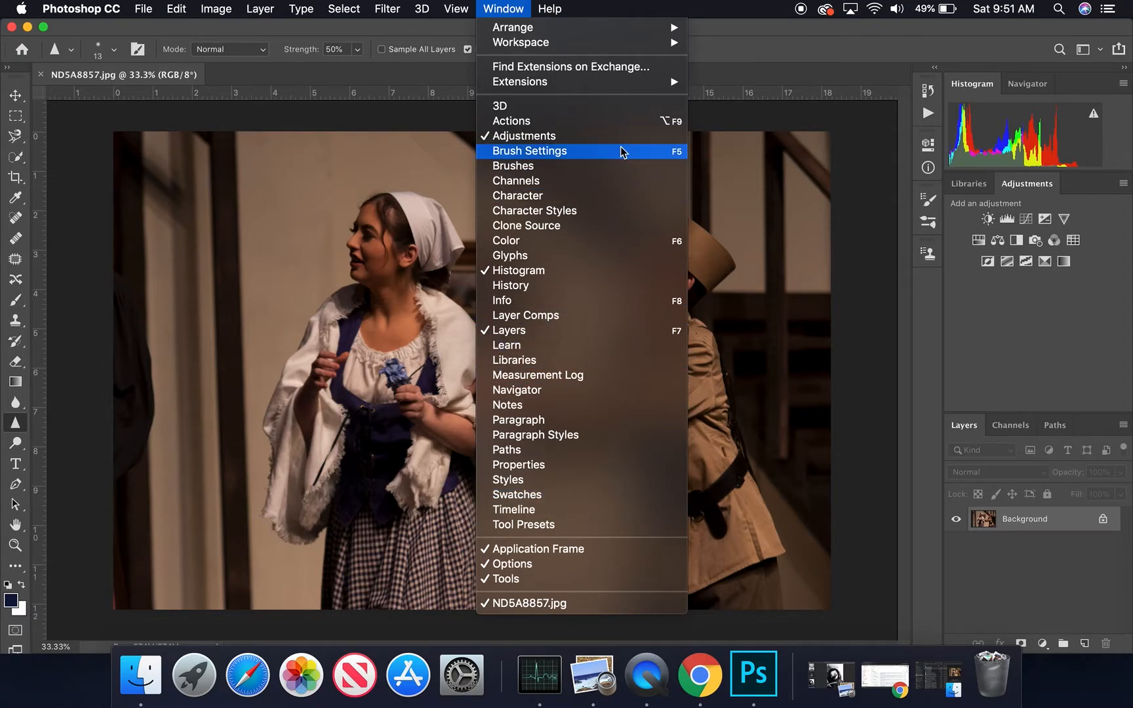
click(741, 41)
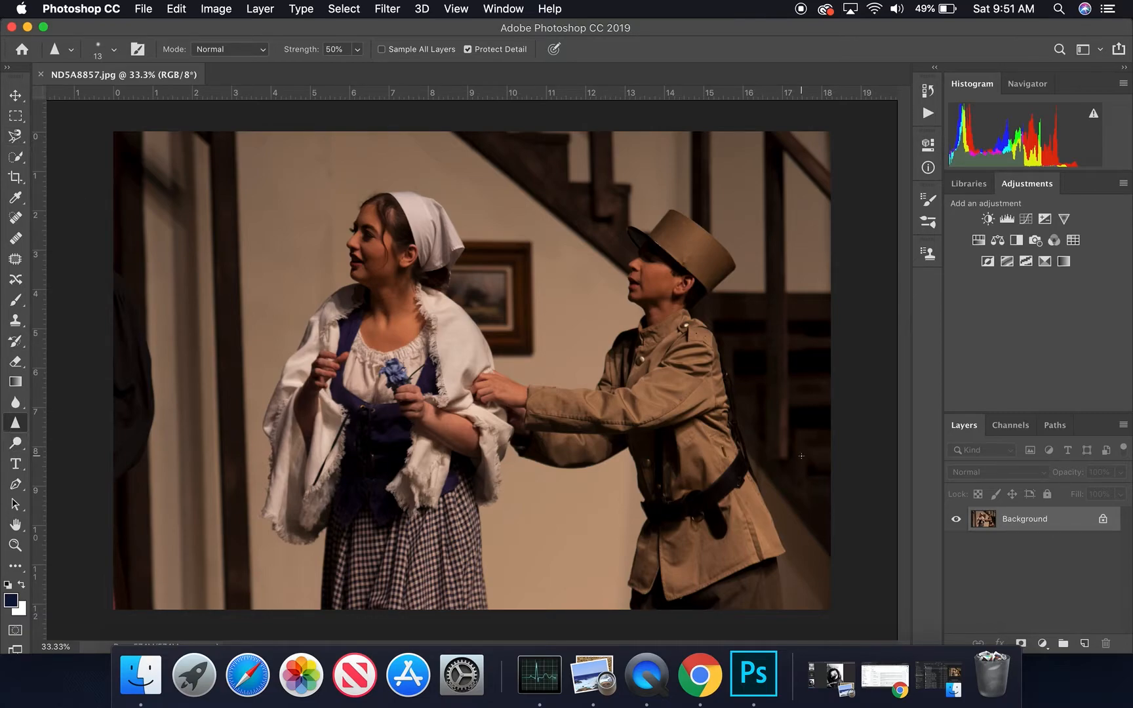
Duplicate the Background layer, keeping the suggested name Background copy
right_click(1061, 520)
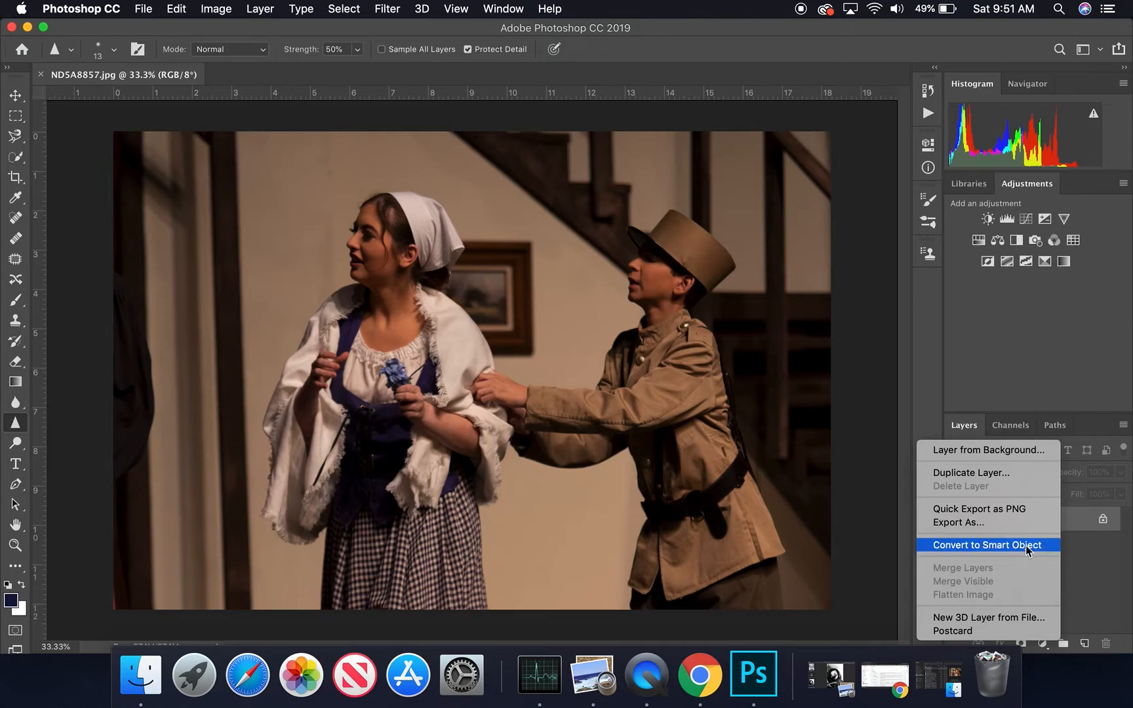
click(981, 472)
click(908, 360)
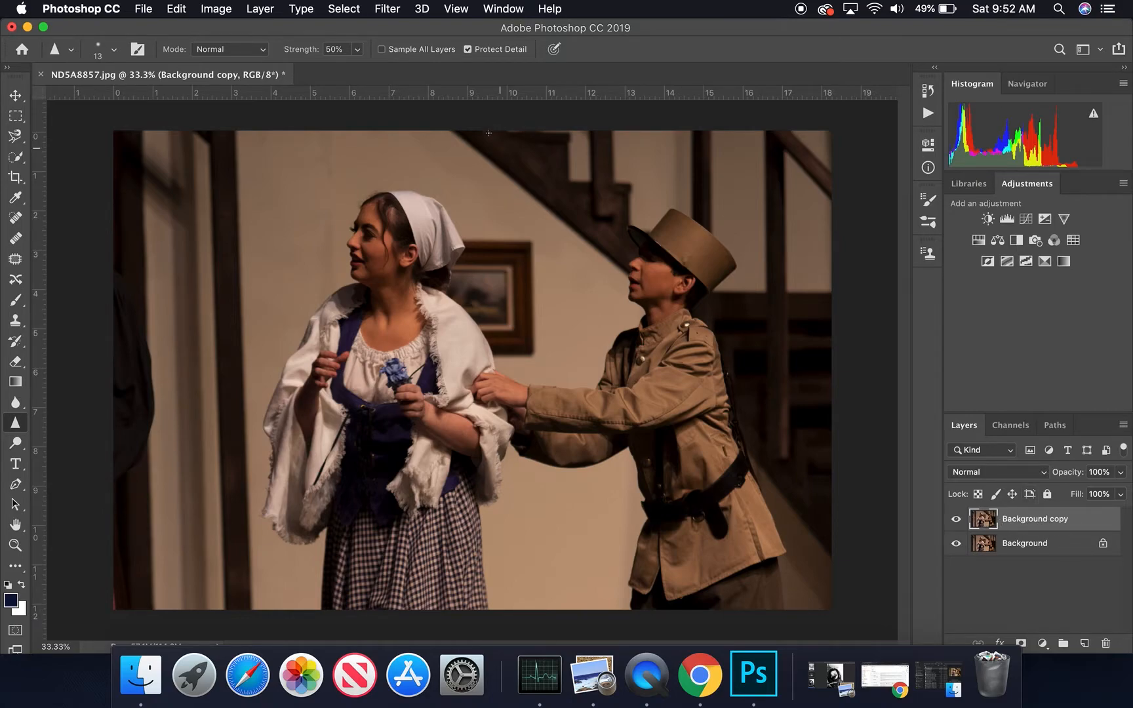
Open the Camera Raw Filter on the Background copy layer
click(394, 13)
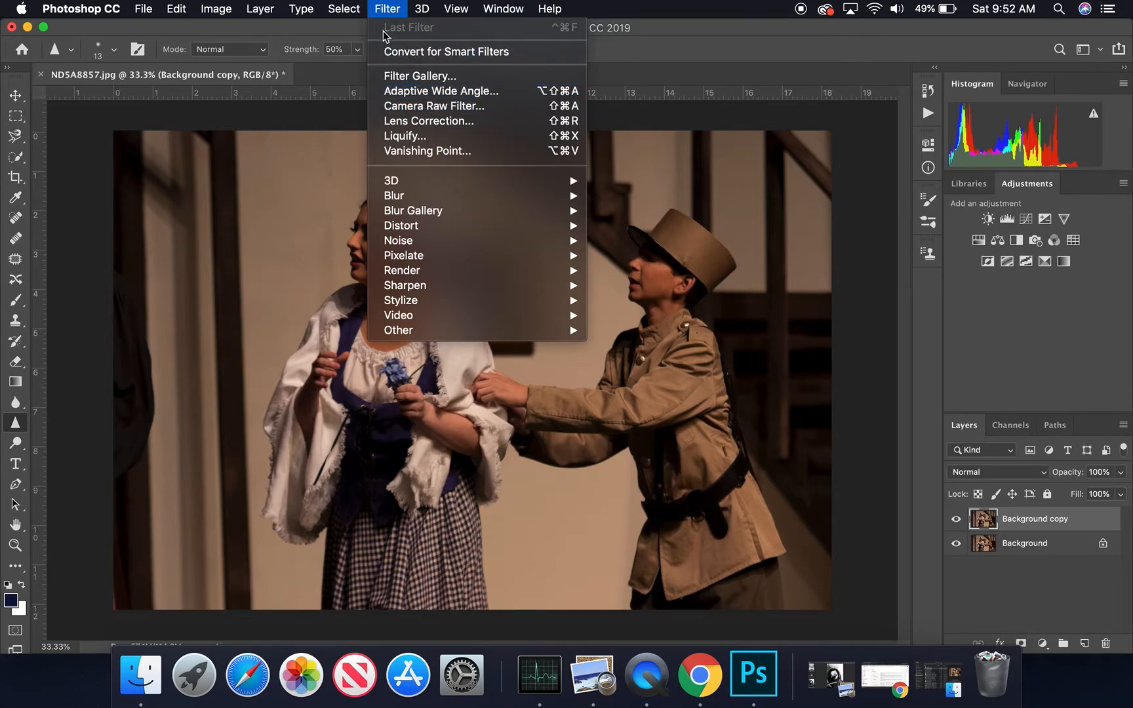
mouse_move(439, 15)
mouse_move(388, 12)
click(417, 110)
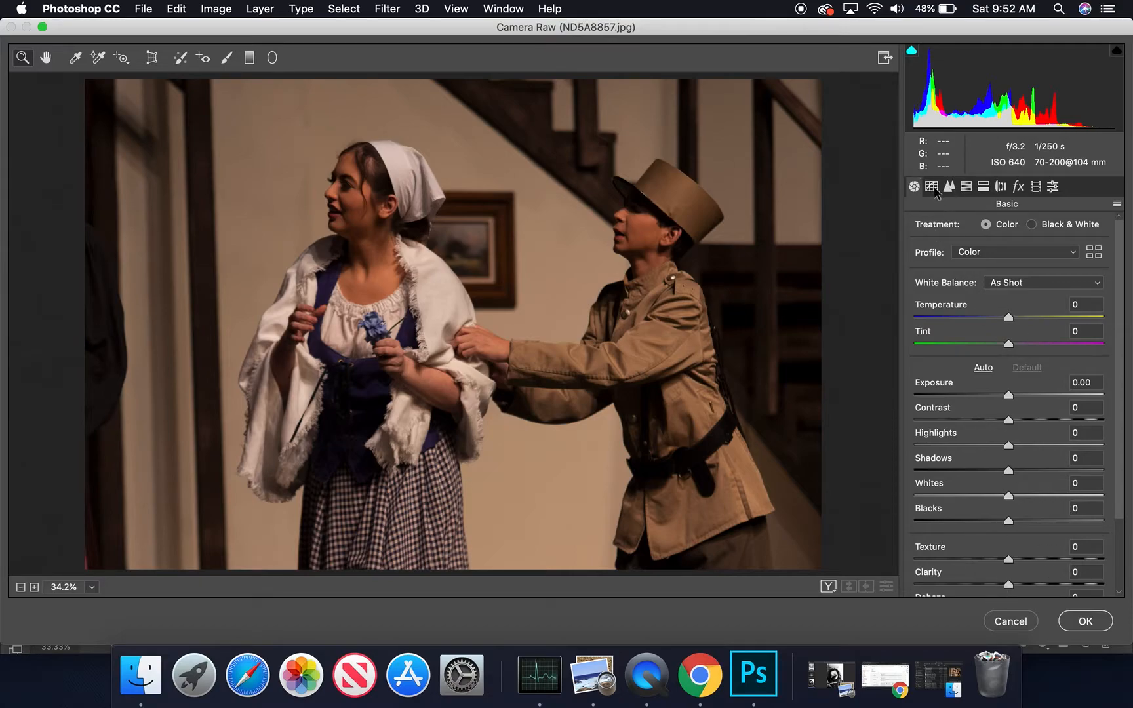
click(932, 188)
click(948, 187)
click(966, 187)
click(983, 187)
click(913, 187)
Try the automatic tone correction on the photo and restore the default tonal settings
mouse_move(1009, 396)
mouse_down()
mouse_move(1056, 395)
mouse_move(961, 407)
mouse_move(1009, 397)
mouse_up()
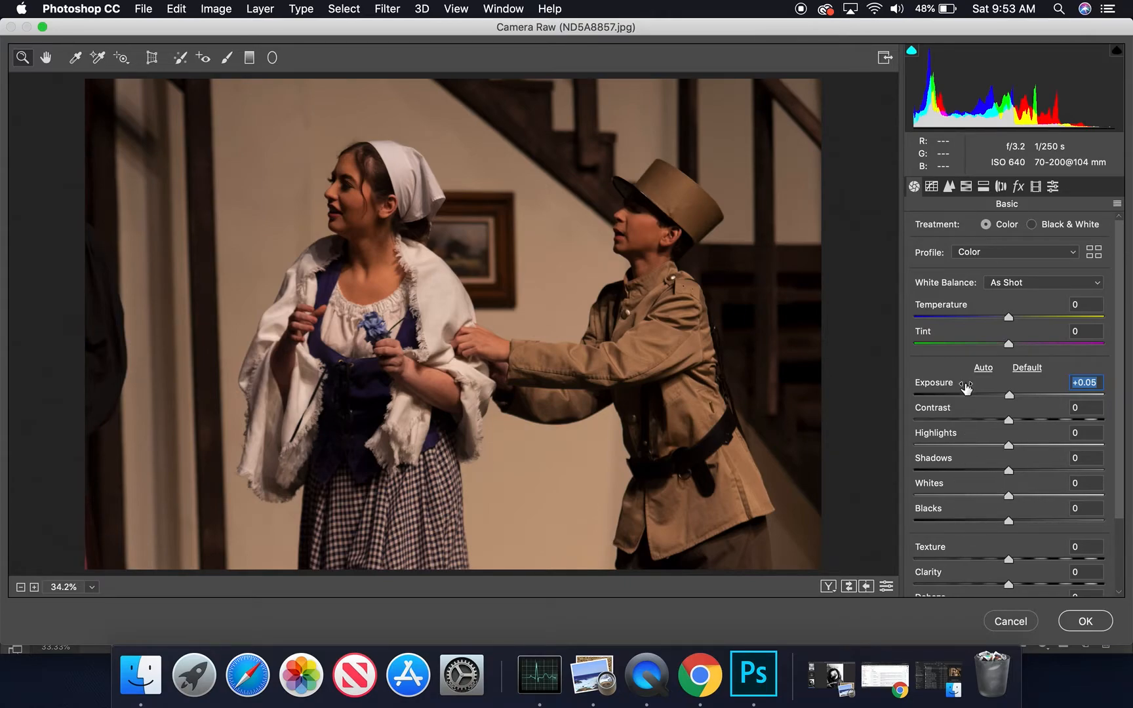
click(983, 368)
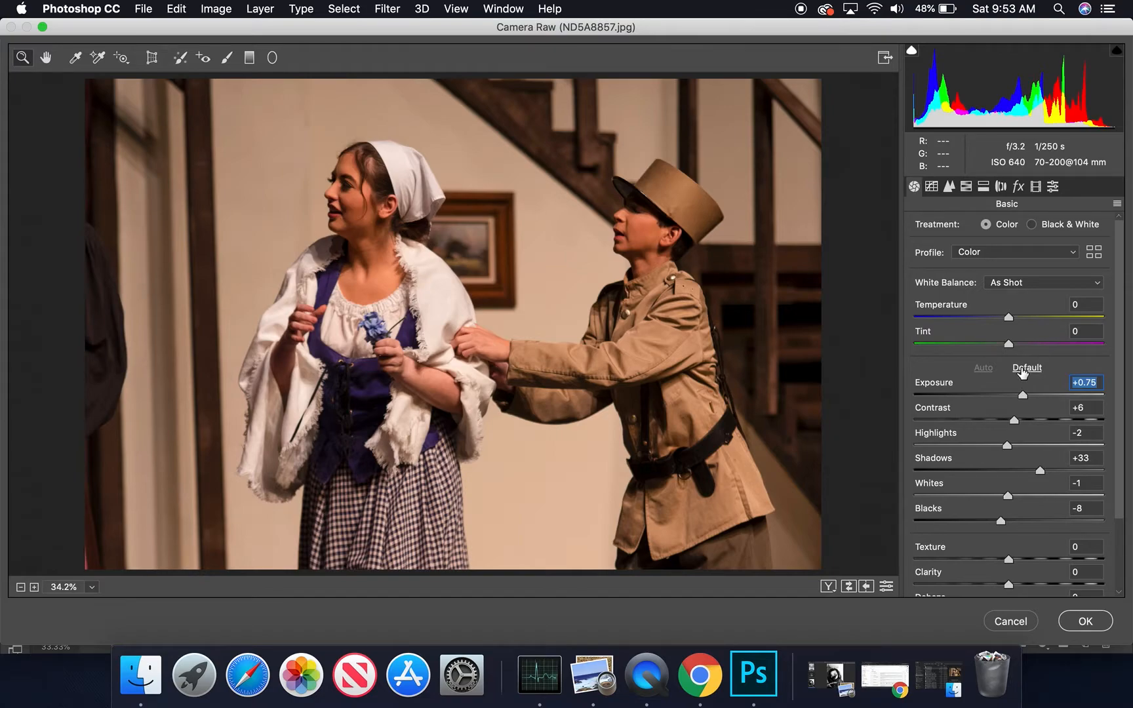
click(1024, 369)
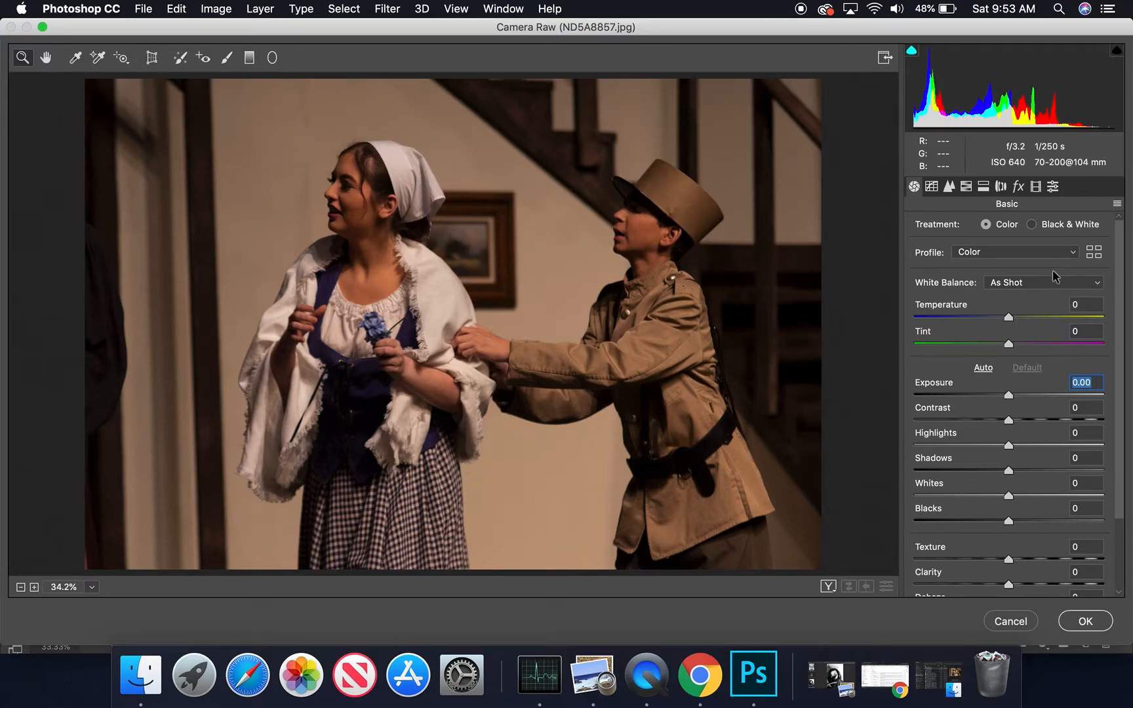
Adjust the photo's tones to Exposure +1.50, Contrast -3, Highlights +17, Shadows +7 and Whites +18
drag(1007, 394, 1033, 383)
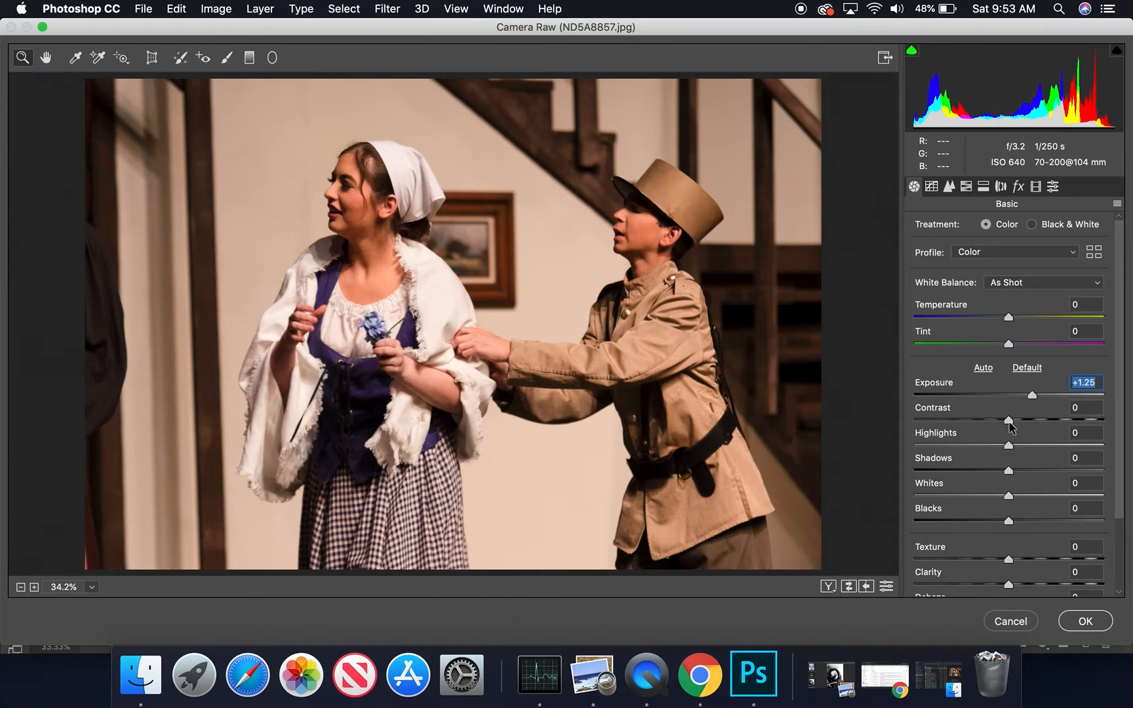
mouse_move(1010, 425)
mouse_down()
mouse_move(1050, 397)
mouse_move(1098, 385)
mouse_move(1008, 423)
mouse_move(1010, 447)
mouse_move(1025, 439)
mouse_up()
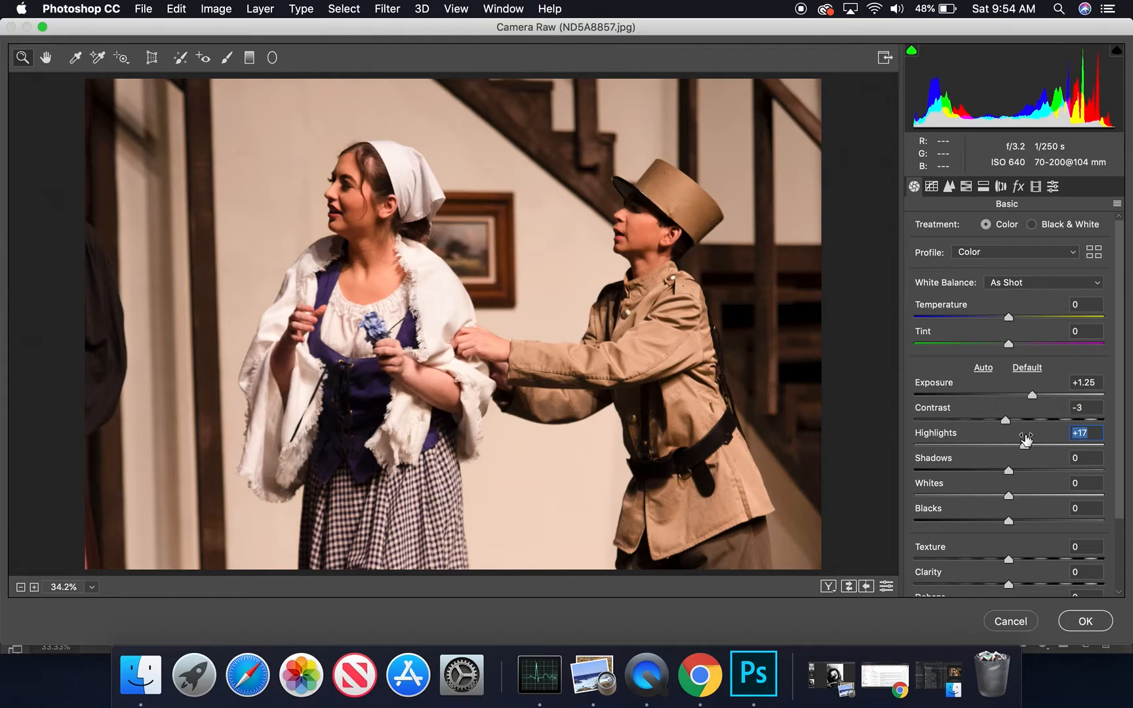
mouse_move(1056, 83)
mouse_move(1008, 472)
mouse_down()
mouse_move(933, 471)
mouse_move(1014, 475)
mouse_up()
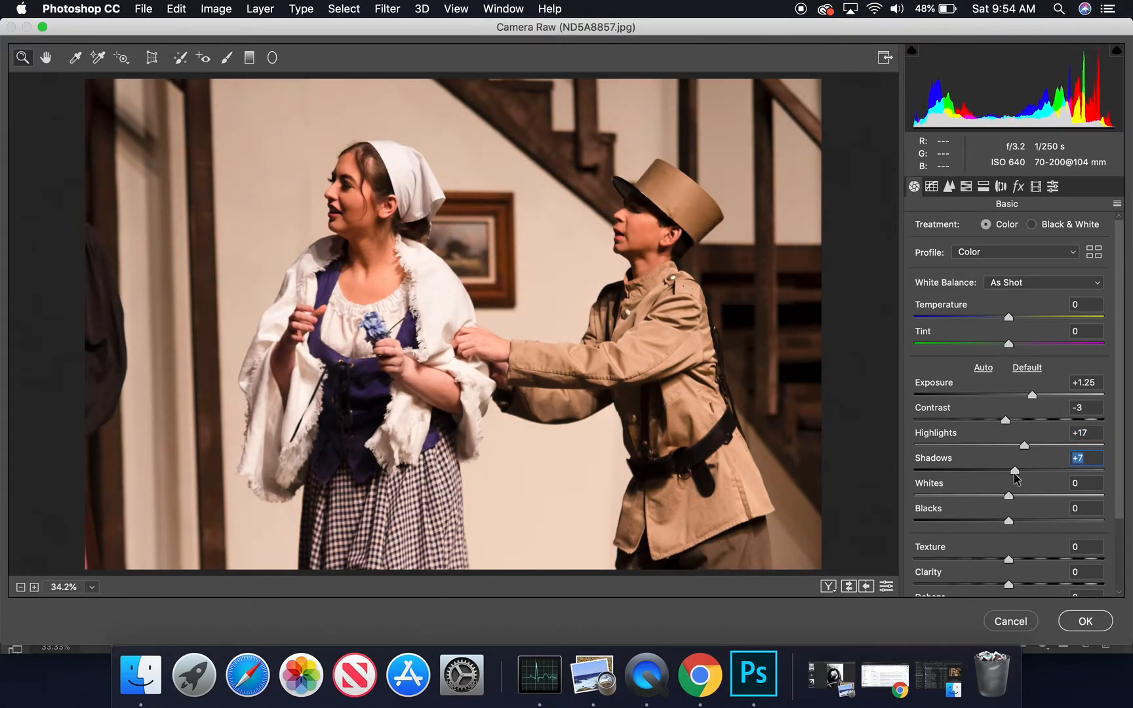
drag(1008, 494, 1025, 489)
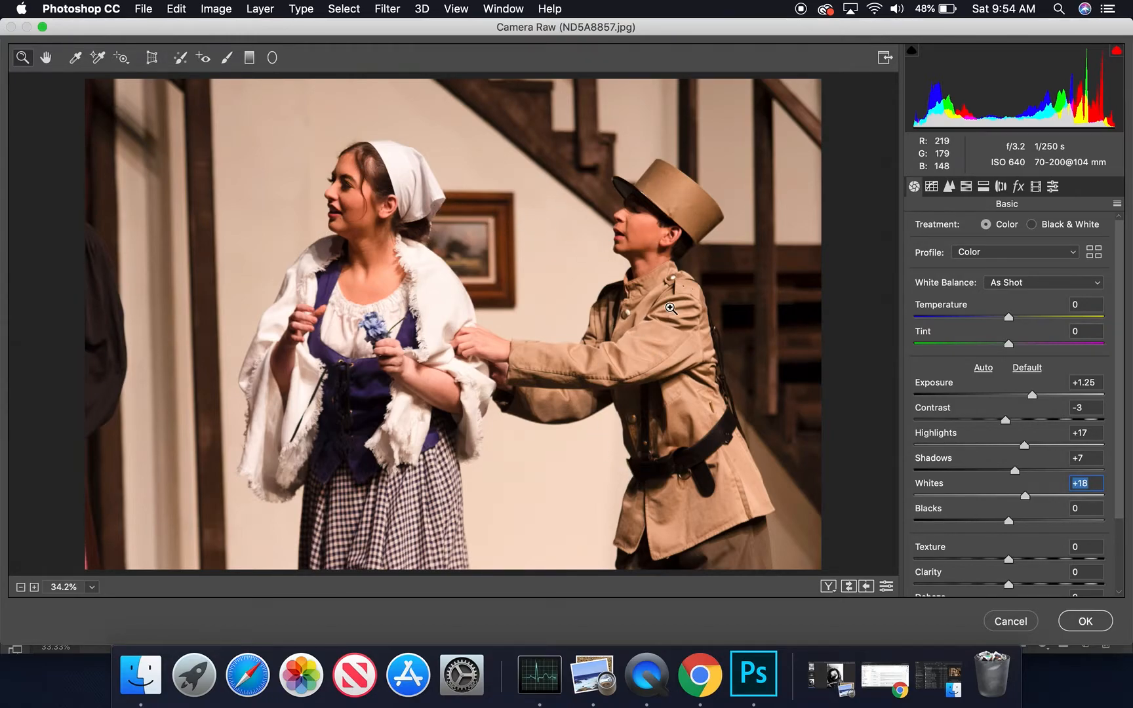
drag(1033, 394, 1038, 395)
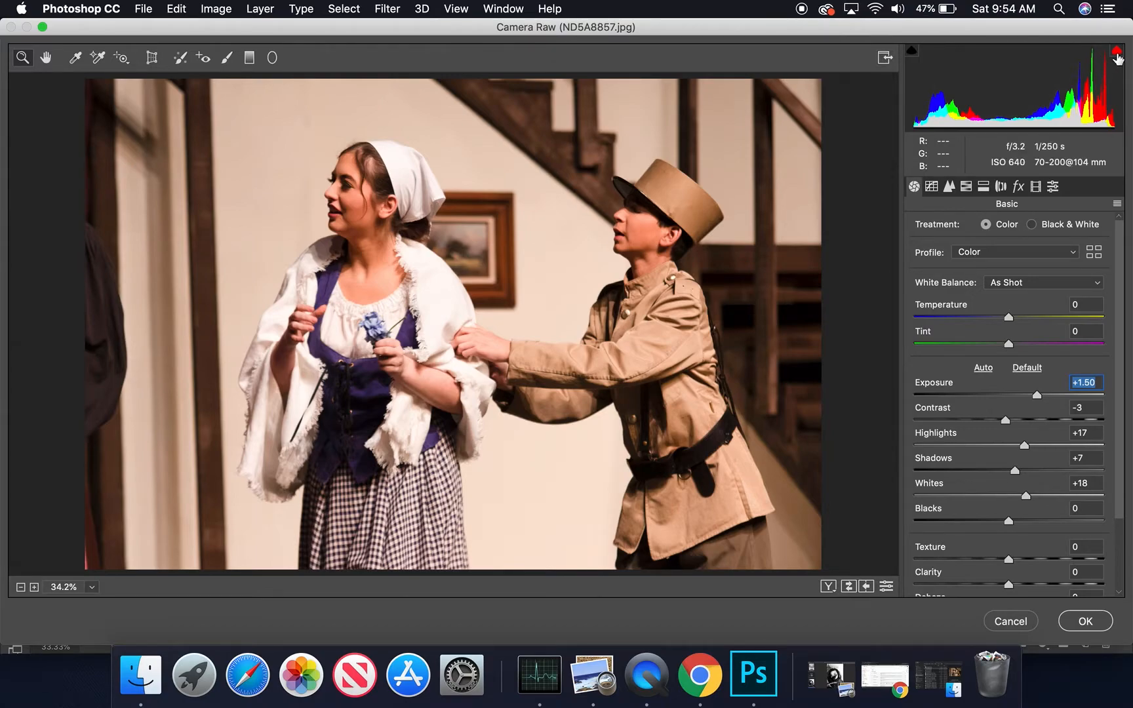
Toggle the highlight clipping warning on and off to examine which areas of the photo are overexposed
click(1117, 53)
click(1116, 54)
click(1116, 53)
click(1117, 54)
click(1116, 54)
click(1117, 54)
click(1117, 55)
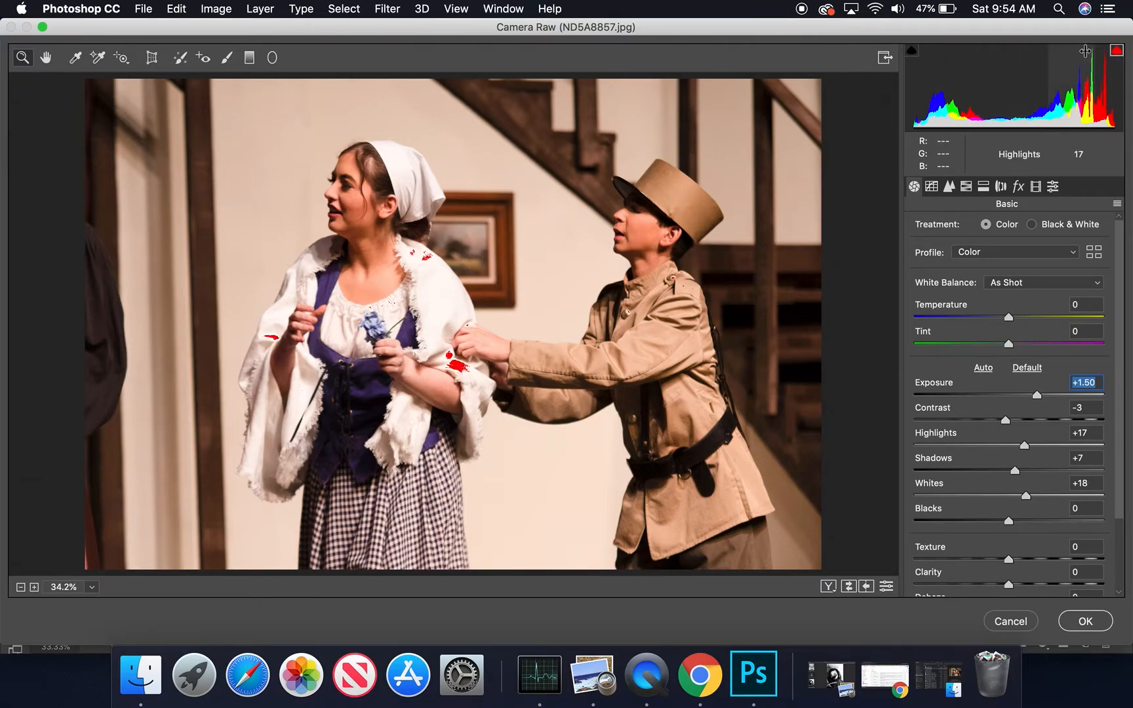
click(1117, 55)
click(1117, 55)
click(1117, 55)
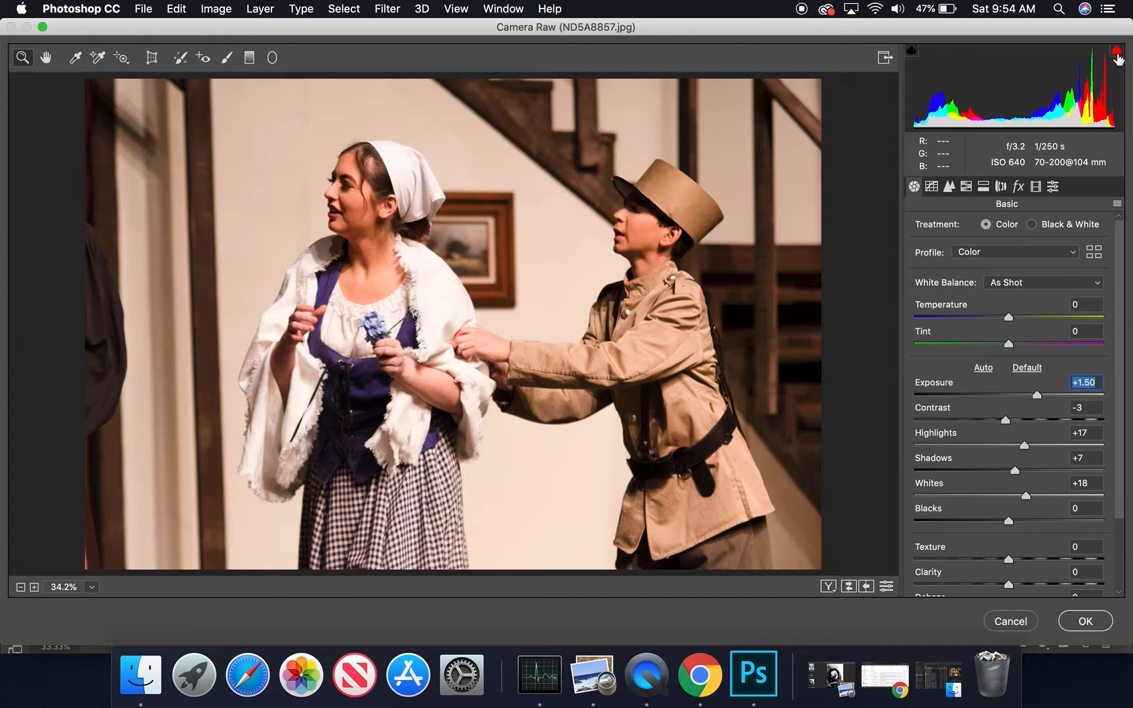
click(1117, 55)
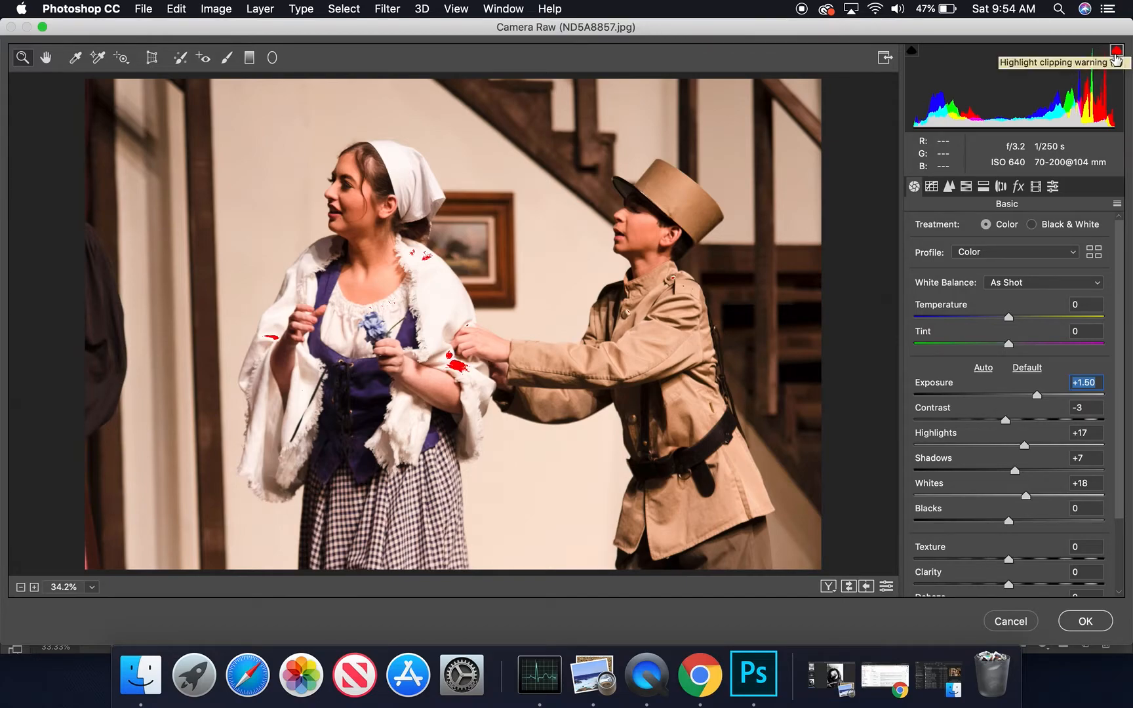
click(1116, 57)
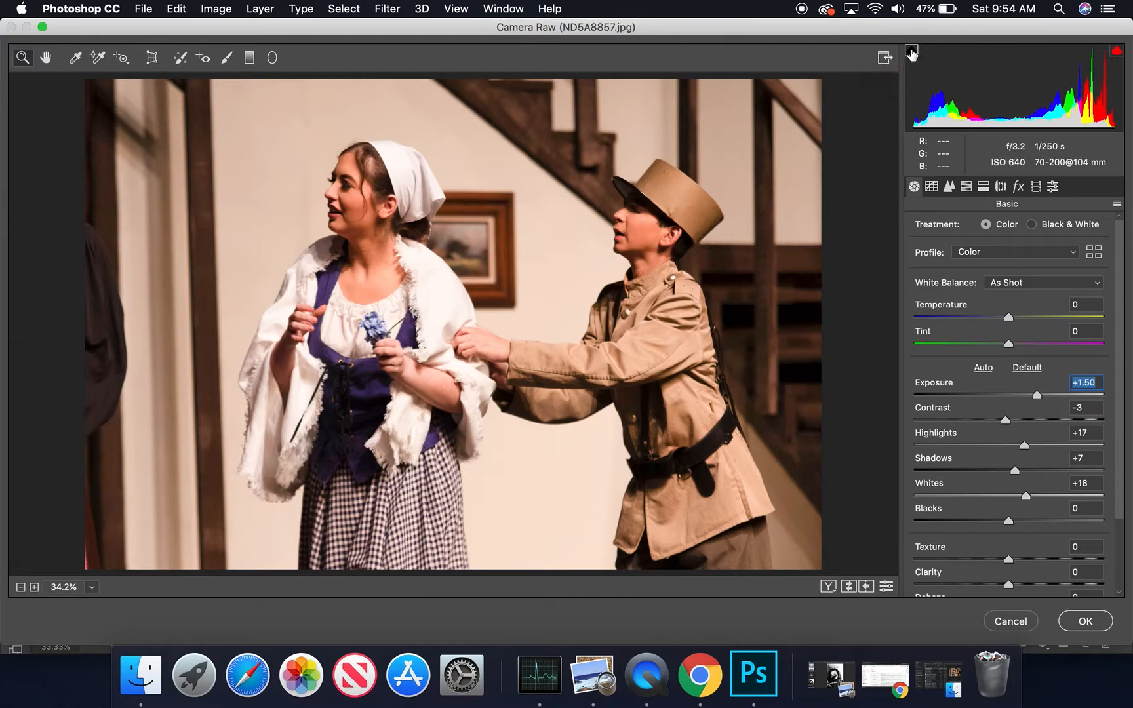
Set Blacks to -5 and turn off the shadow clipping warning
drag(1008, 523, 1003, 523)
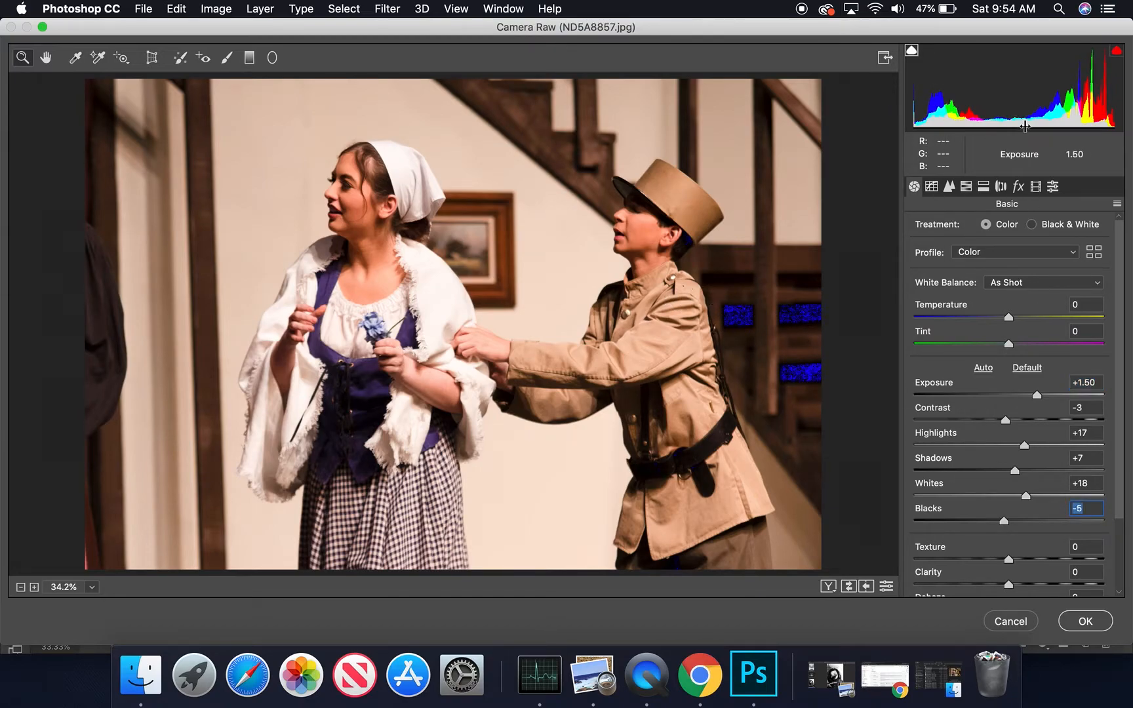
click(911, 52)
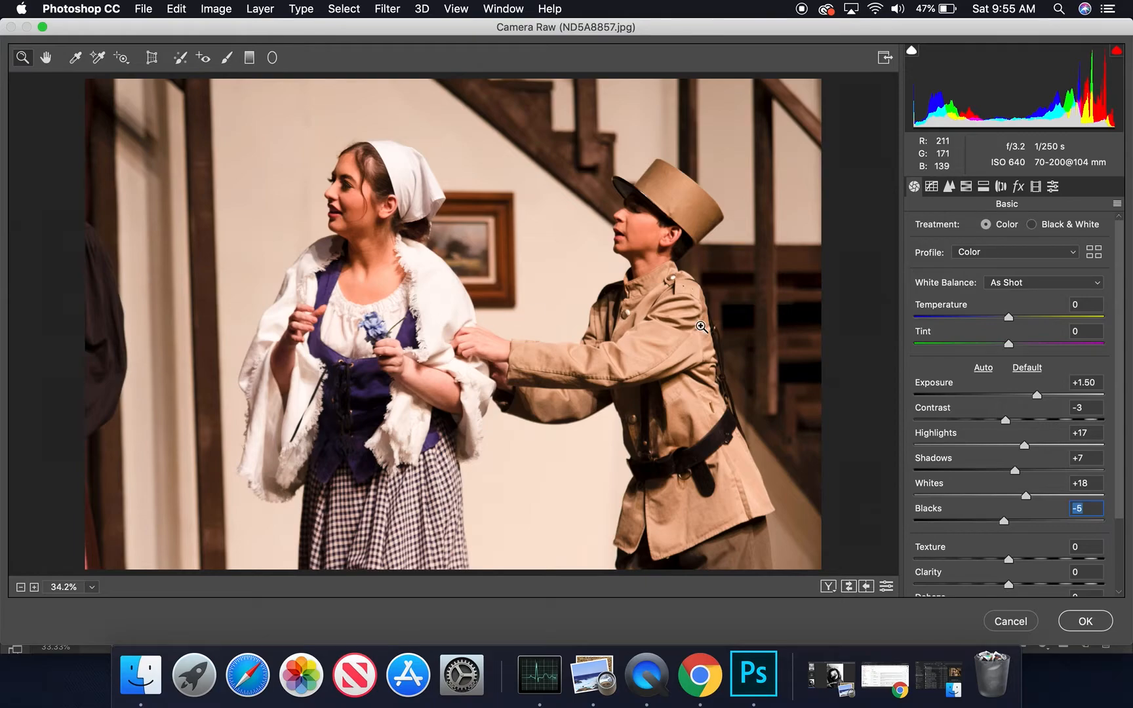
Correct the photo's white balance by setting Temperature to -13 and Tint to +3
mouse_move(1008, 317)
mouse_down()
mouse_move(1034, 317)
mouse_move(958, 325)
mouse_move(998, 328)
mouse_up()
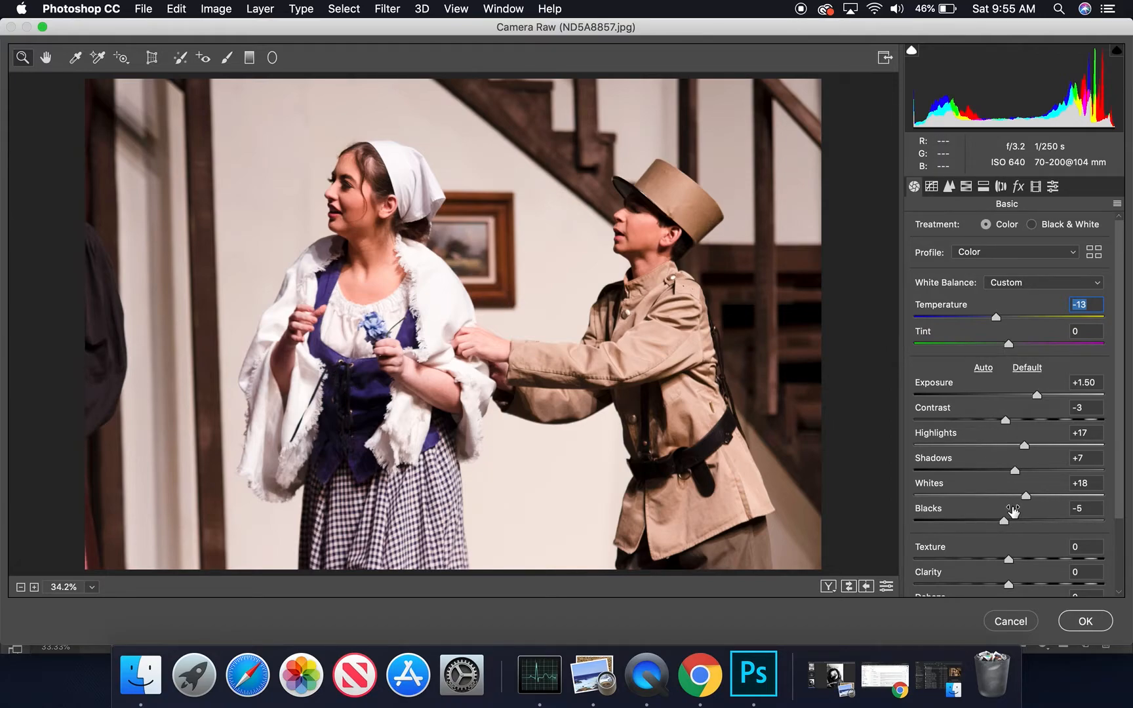
scroll(1045, 552, down, 5)
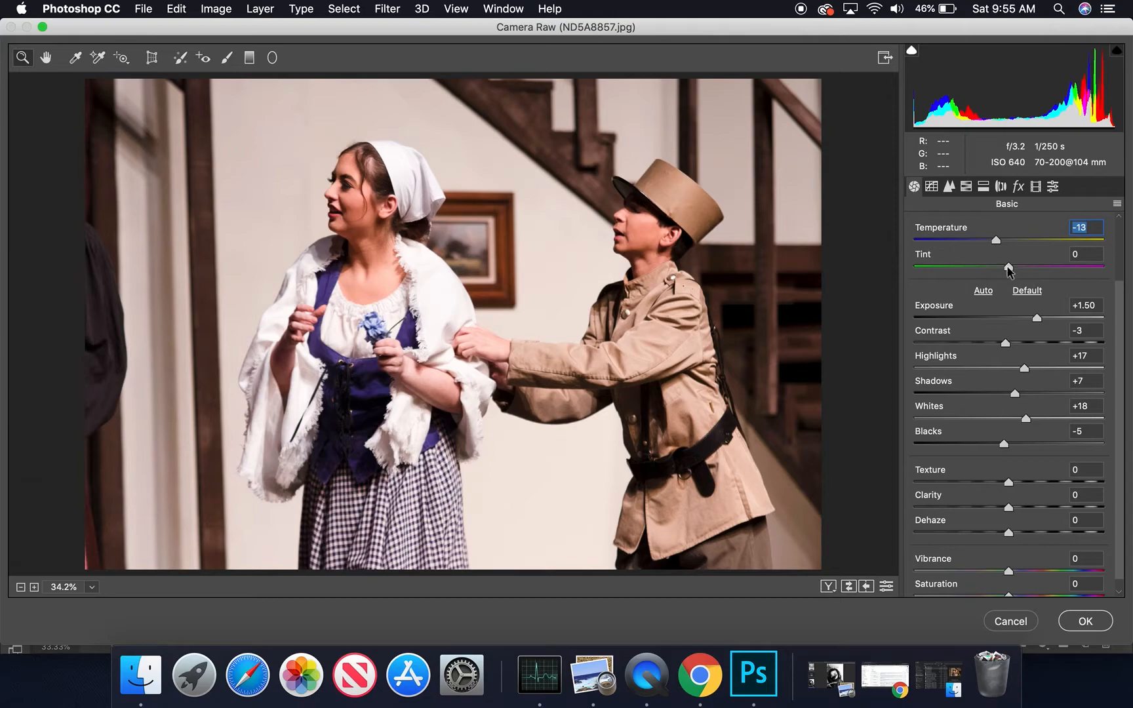
drag(1008, 271, 1010, 272)
key(Tab)
Enhance the photo's detail by setting Texture to +46, Clarity to +13 and Dehaze to +1
scroll(1010, 467, down, 1)
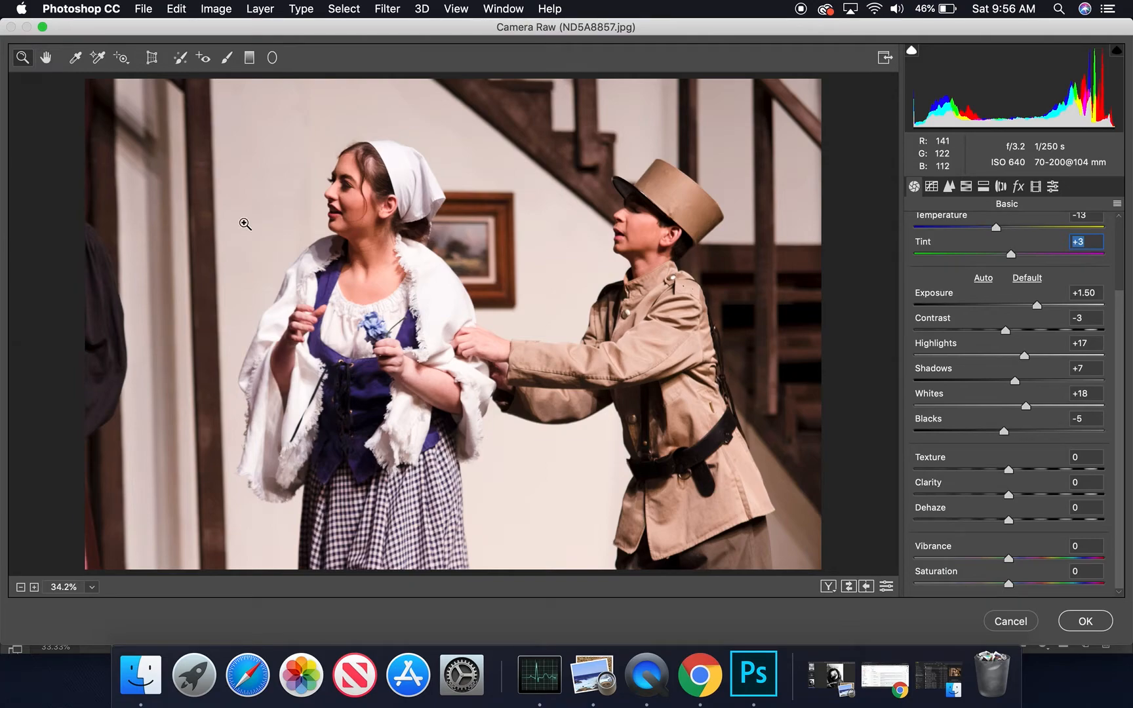
drag(392, 252, 484, 332)
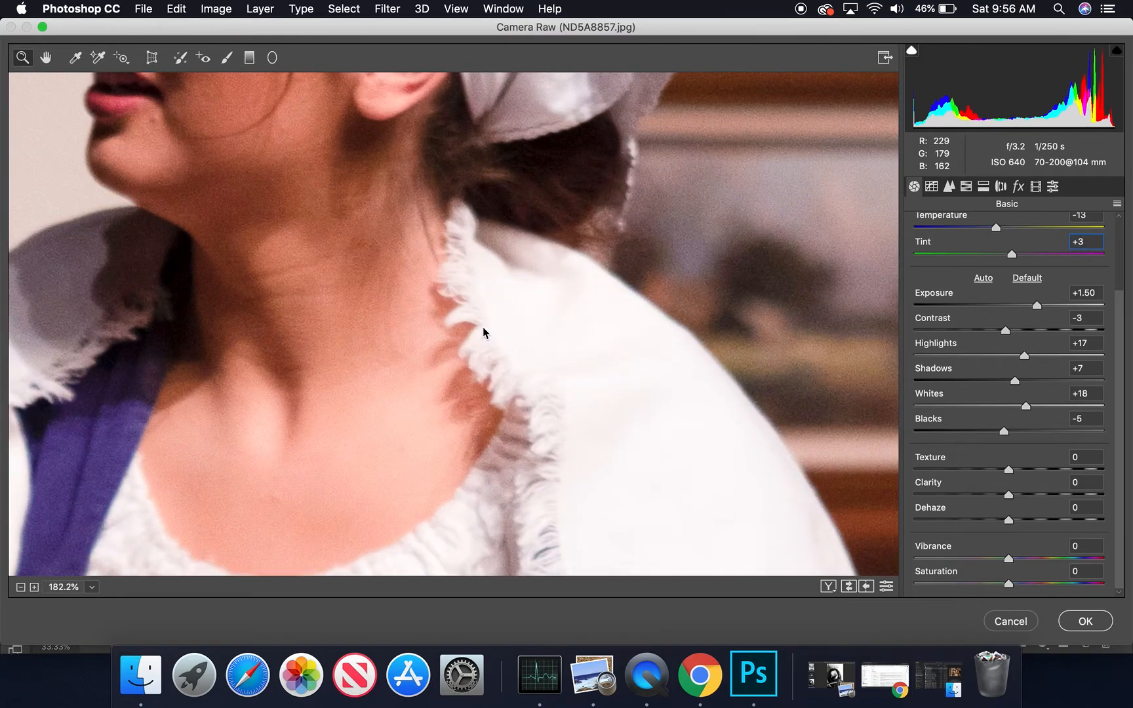
scroll(498, 328, up, 2)
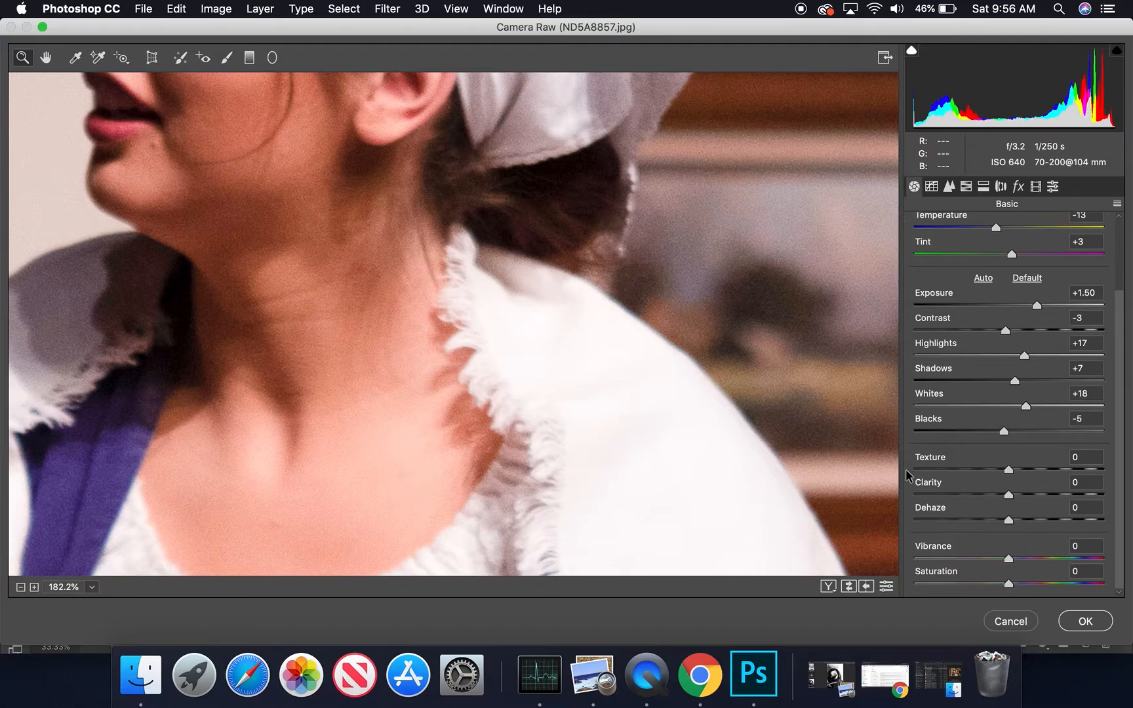
mouse_move(1063, 469)
mouse_down()
mouse_move(1098, 467)
mouse_move(965, 476)
mouse_move(1101, 466)
mouse_move(1050, 457)
mouse_up()
drag(1008, 473, 1009, 521)
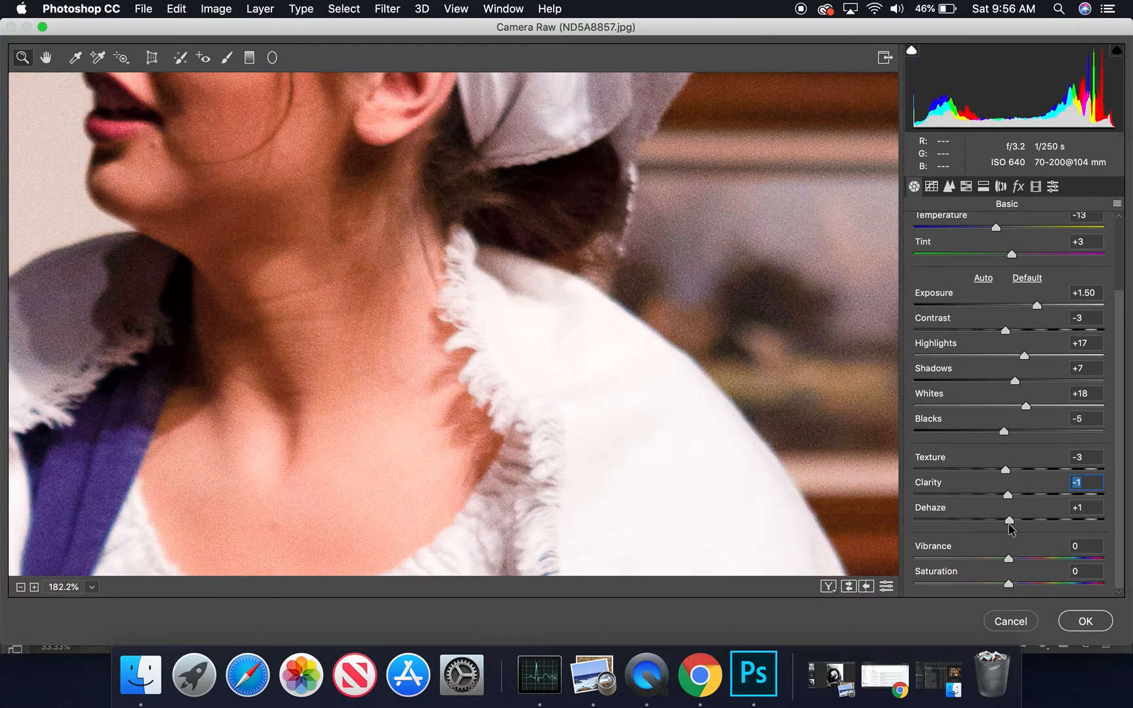
drag(1044, 470, 1020, 496)
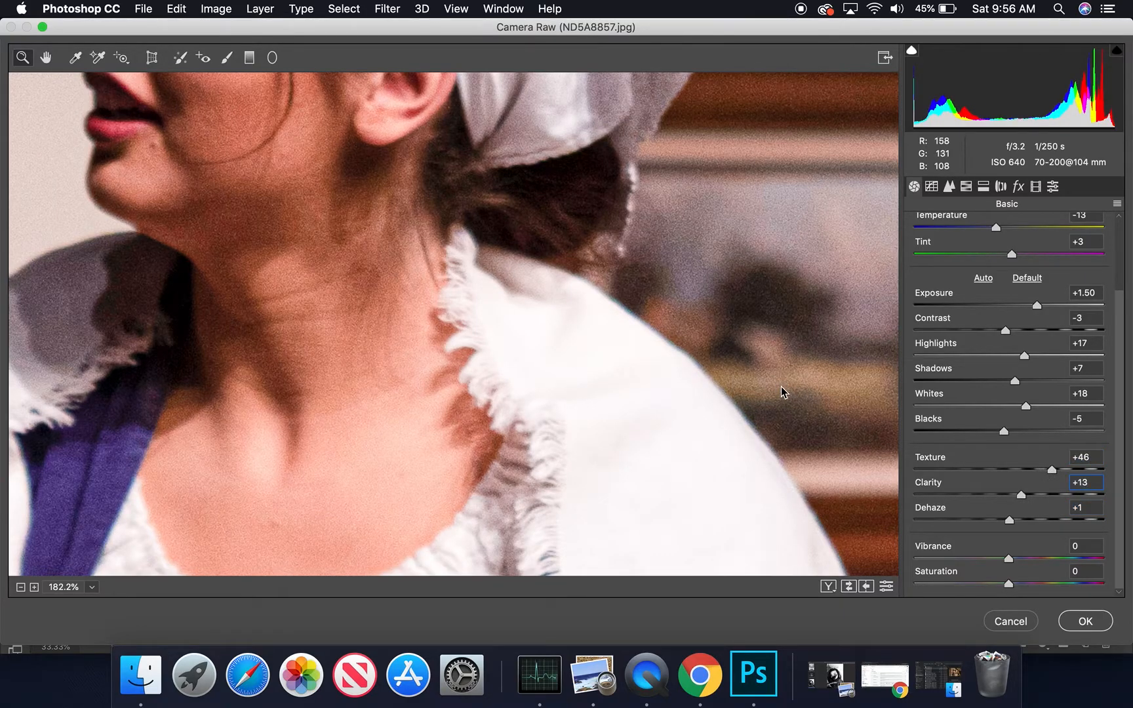
key(super+0)
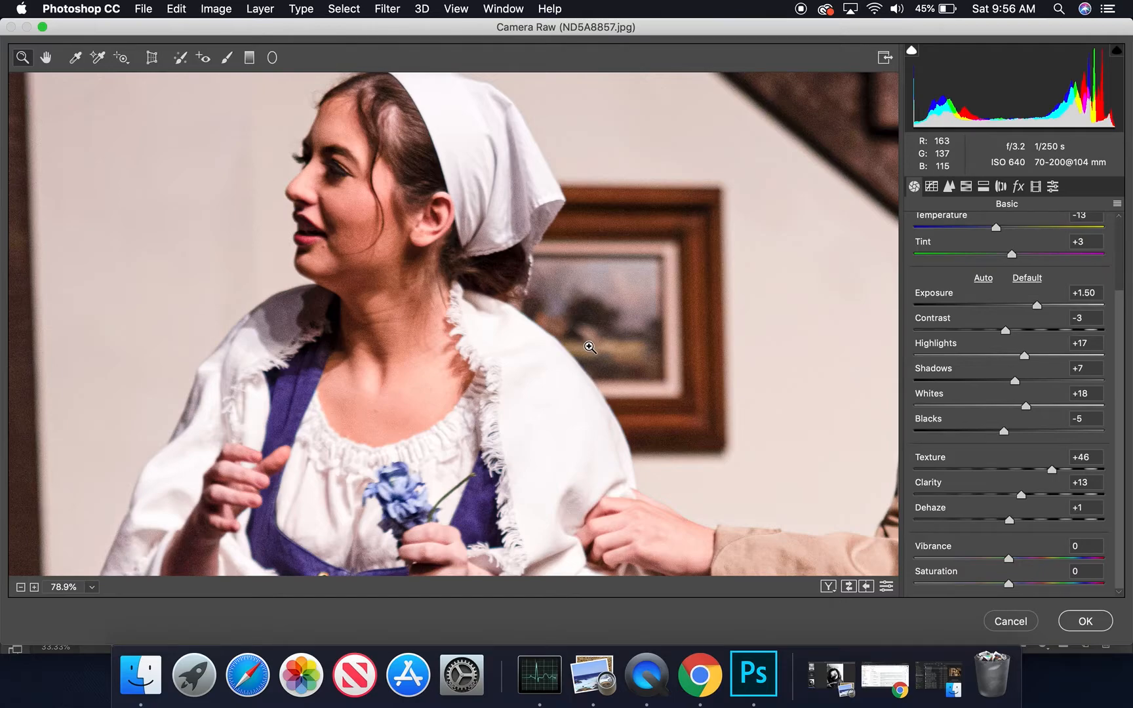
scroll(588, 346, down, 10)
scroll(533, 314, up, 3)
scroll(533, 314, up, 2)
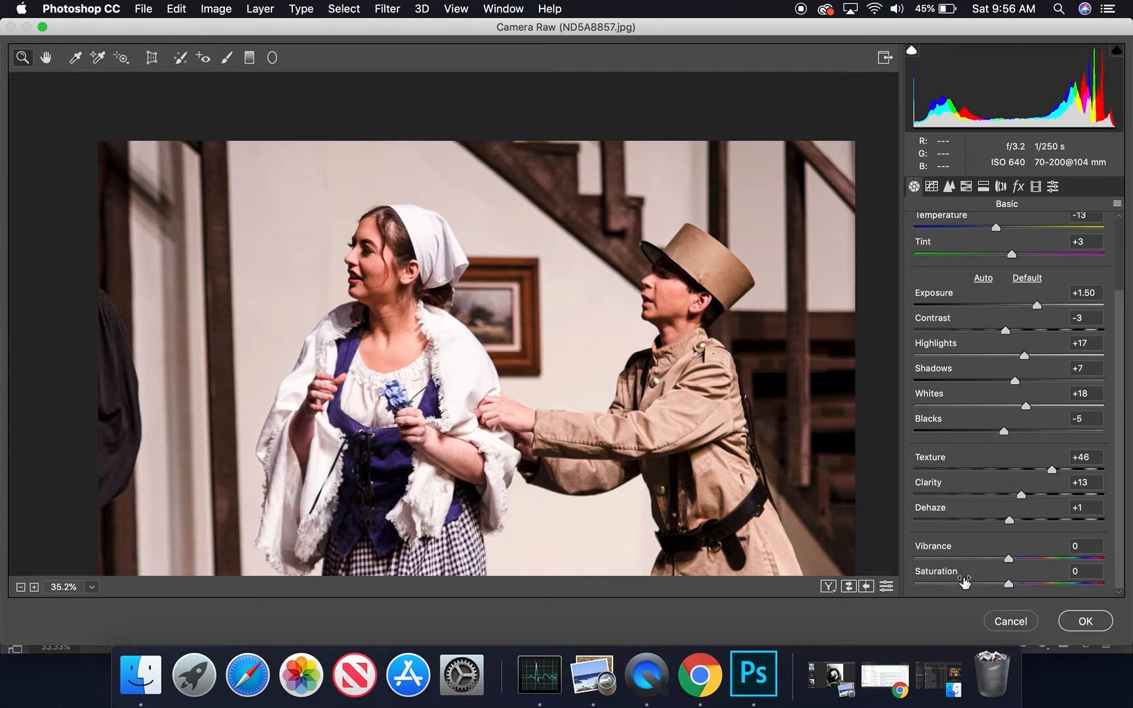
Try extreme Vibrance and Saturation values on the photo and settle on Vibrance -19 and Saturation +28
drag(1010, 583, 1104, 582)
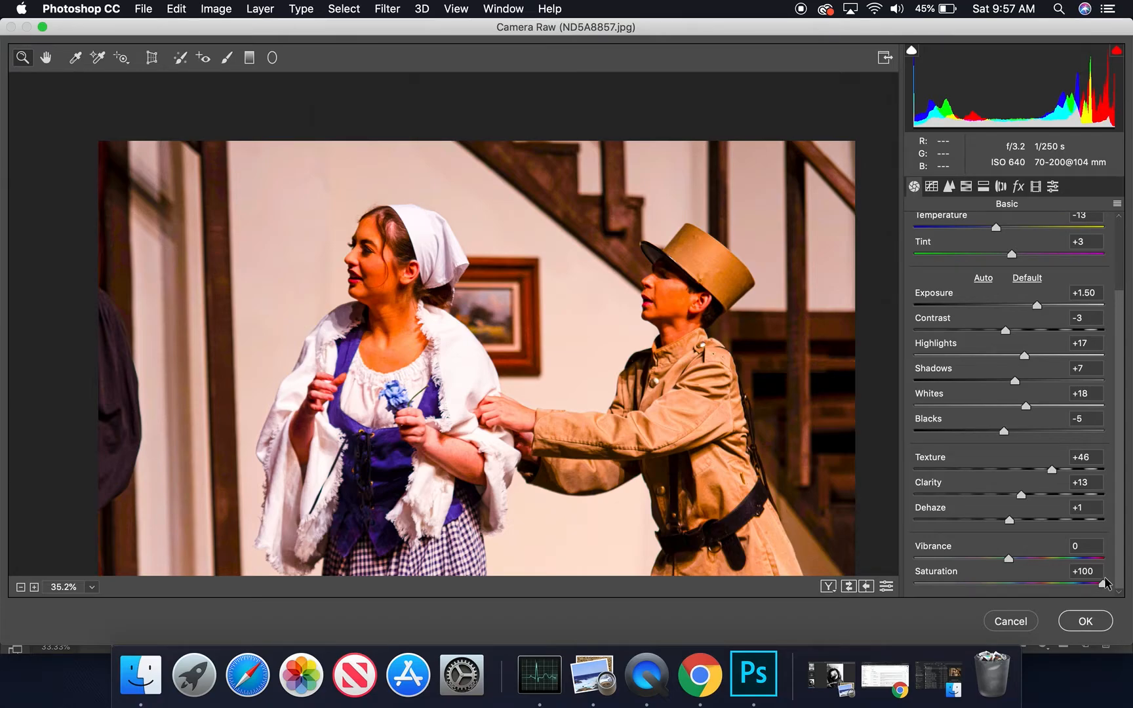
drag(1105, 583, 1008, 603)
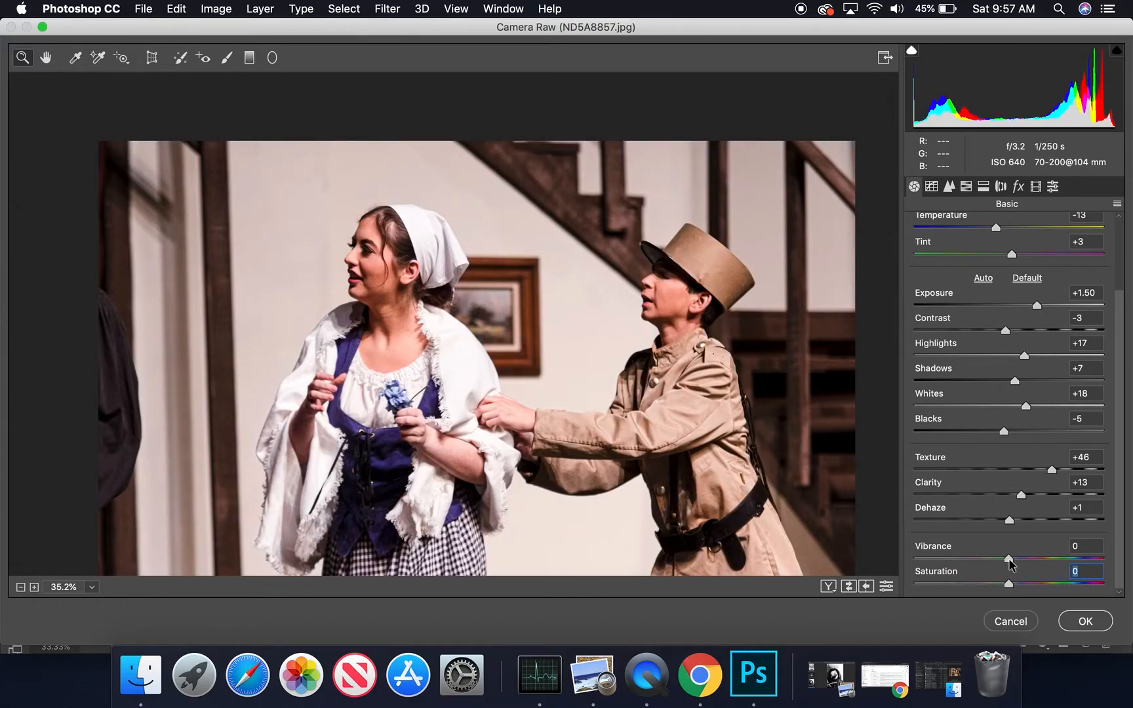
drag(1009, 559, 1106, 554)
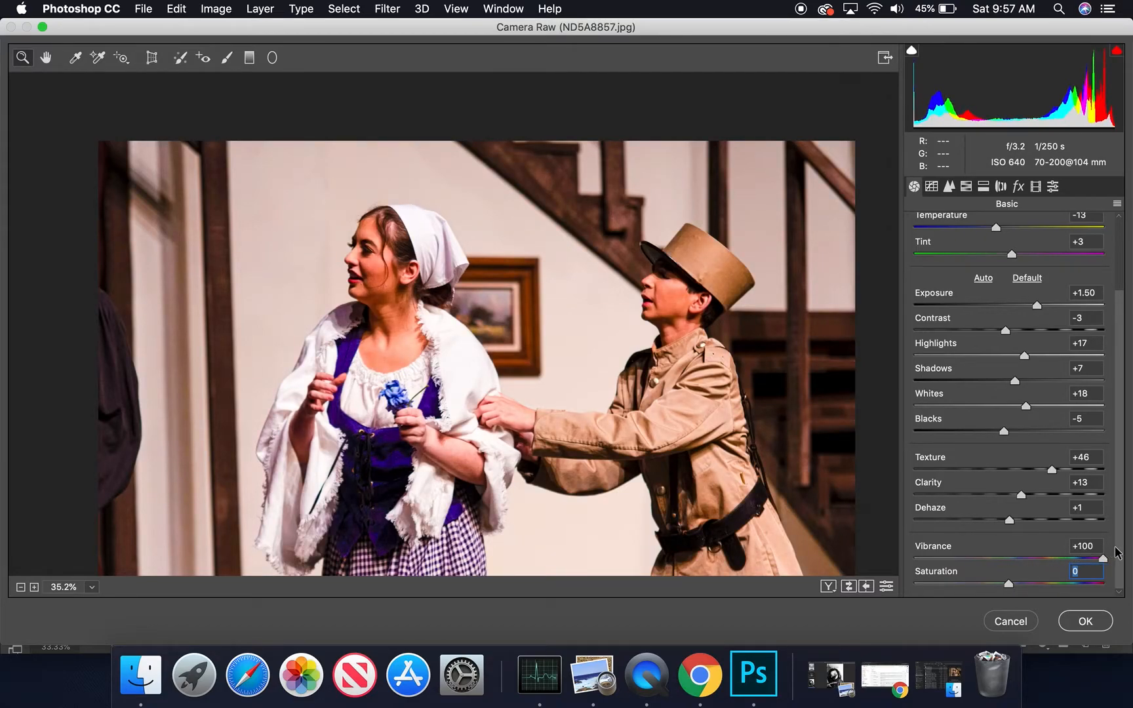
drag(1117, 552, 1033, 583)
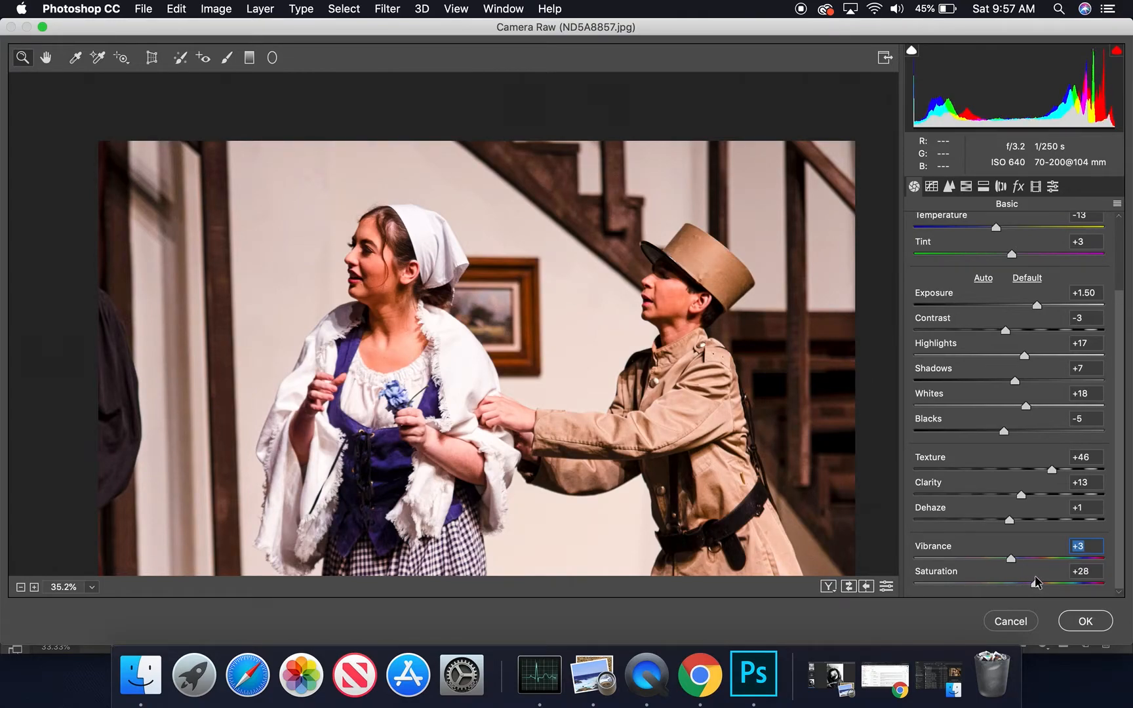
drag(1036, 581, 992, 561)
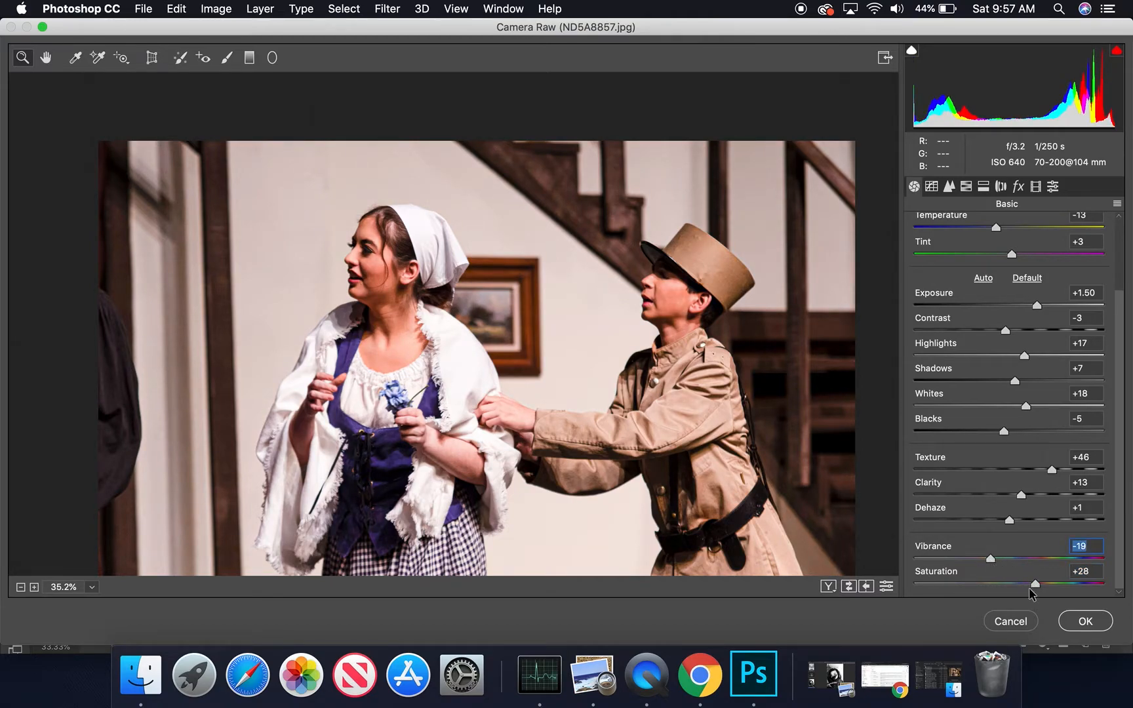
Smooth the grain on the woman's face and the wall by setting Luminance noise reduction to 18
click(933, 187)
click(950, 189)
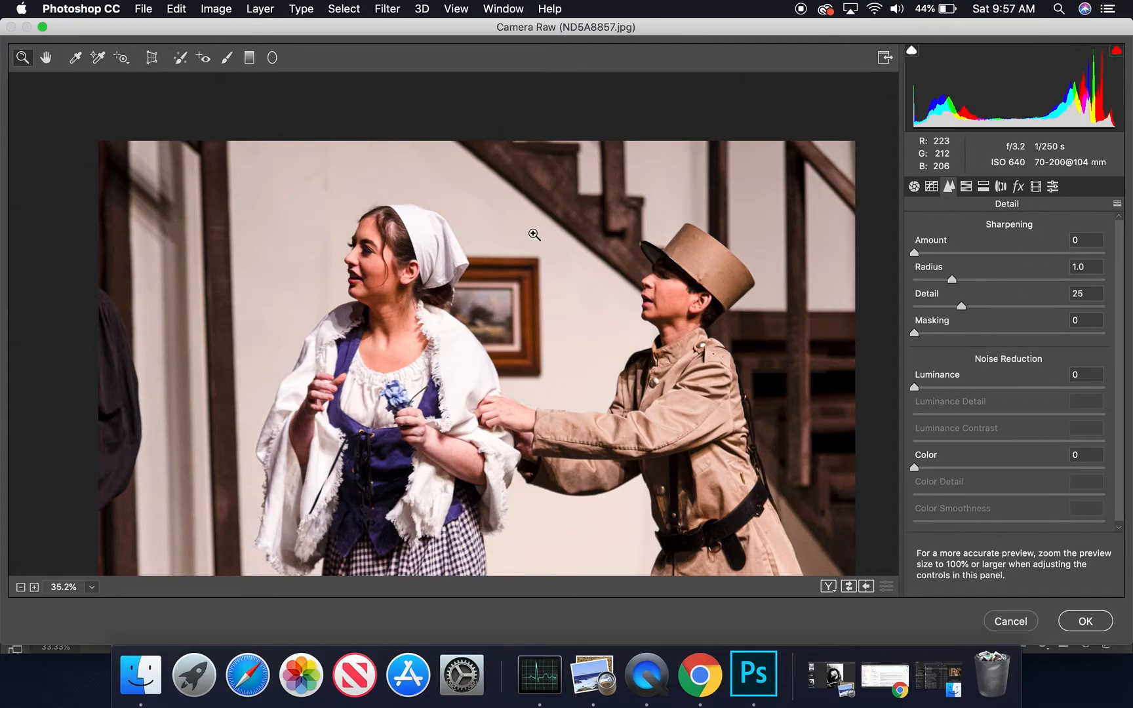
drag(344, 193, 443, 278)
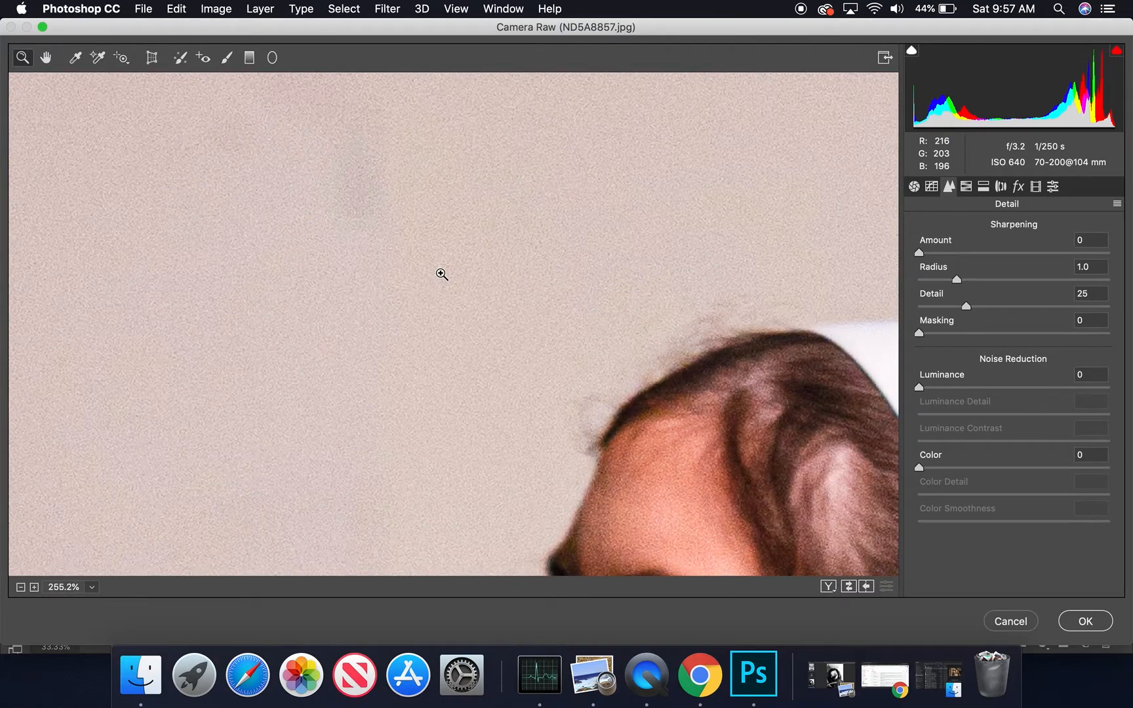
scroll(442, 273, down, 5)
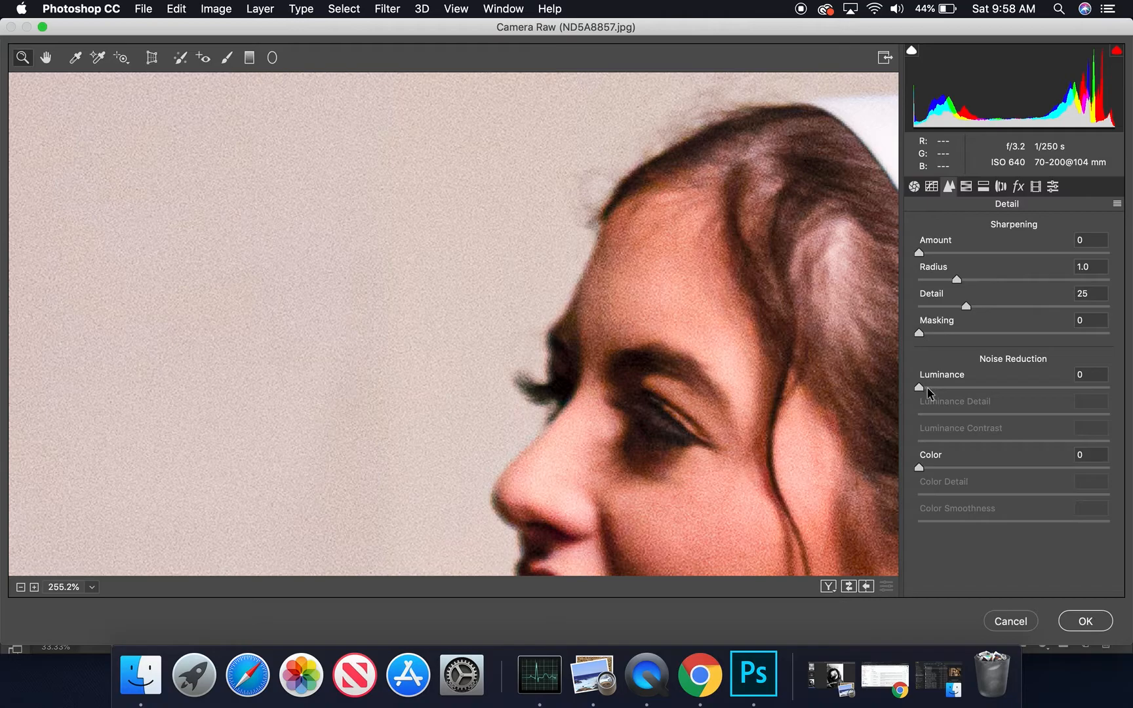
drag(926, 392, 1054, 389)
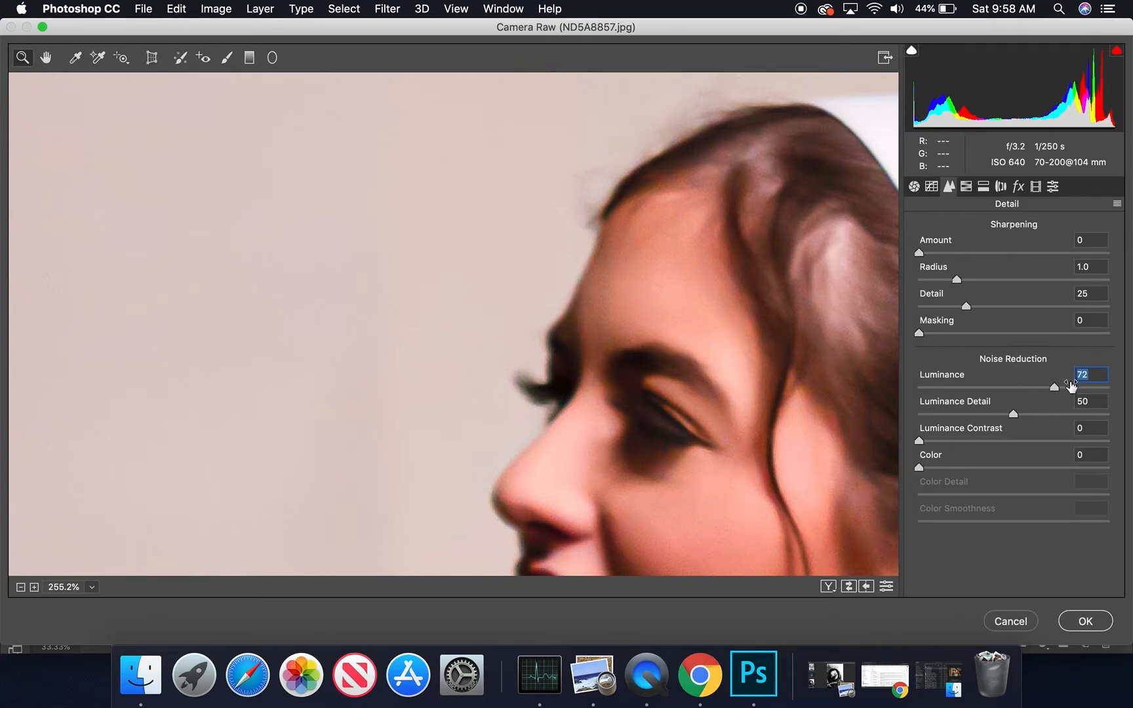
drag(1071, 388, 1075, 387)
scroll(773, 401, down, 5)
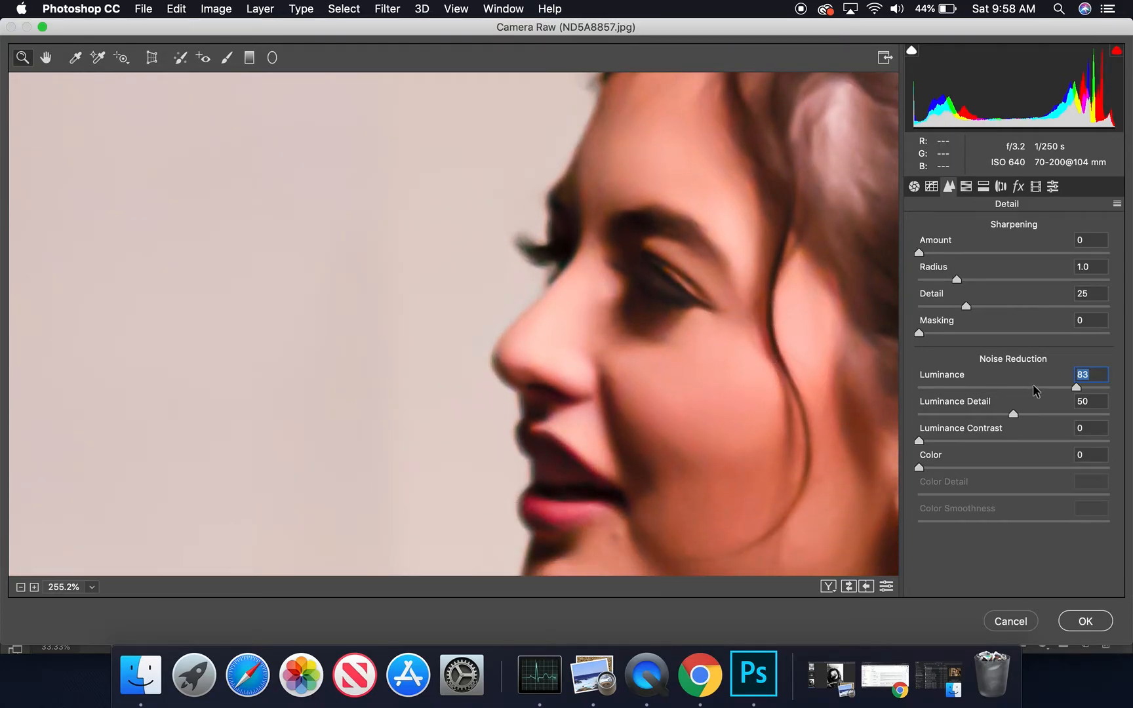
drag(1033, 392, 962, 394)
drag(961, 393, 954, 394)
key(super+0)
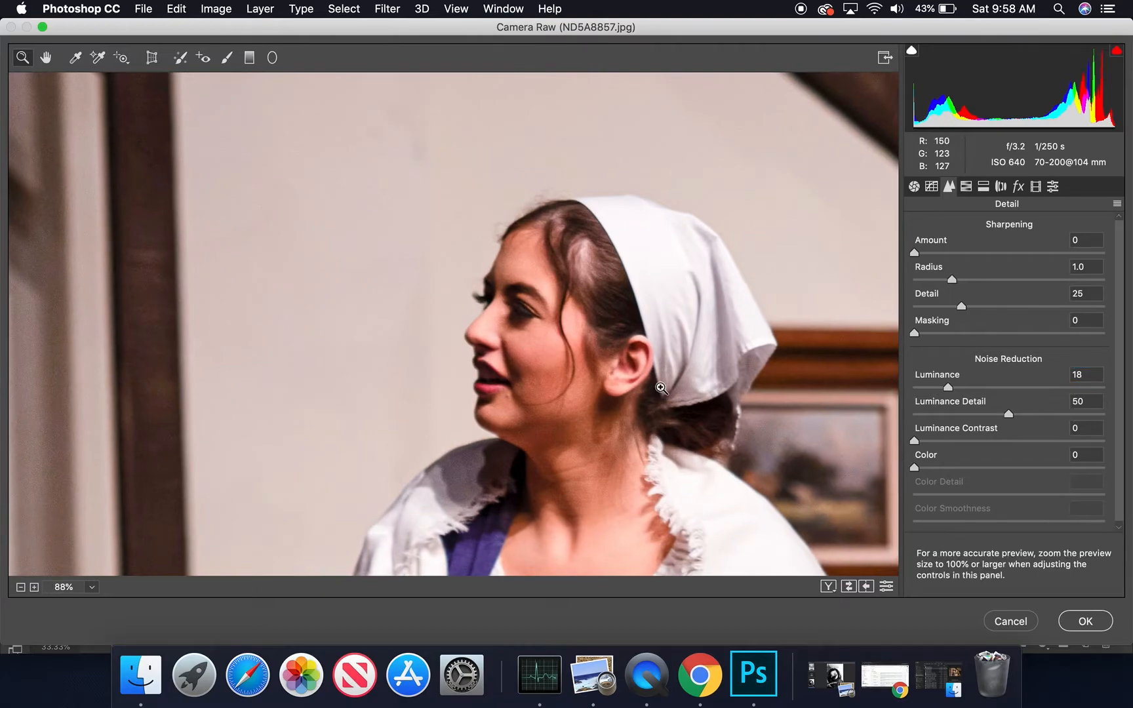
key(super+0)
click(572, 348)
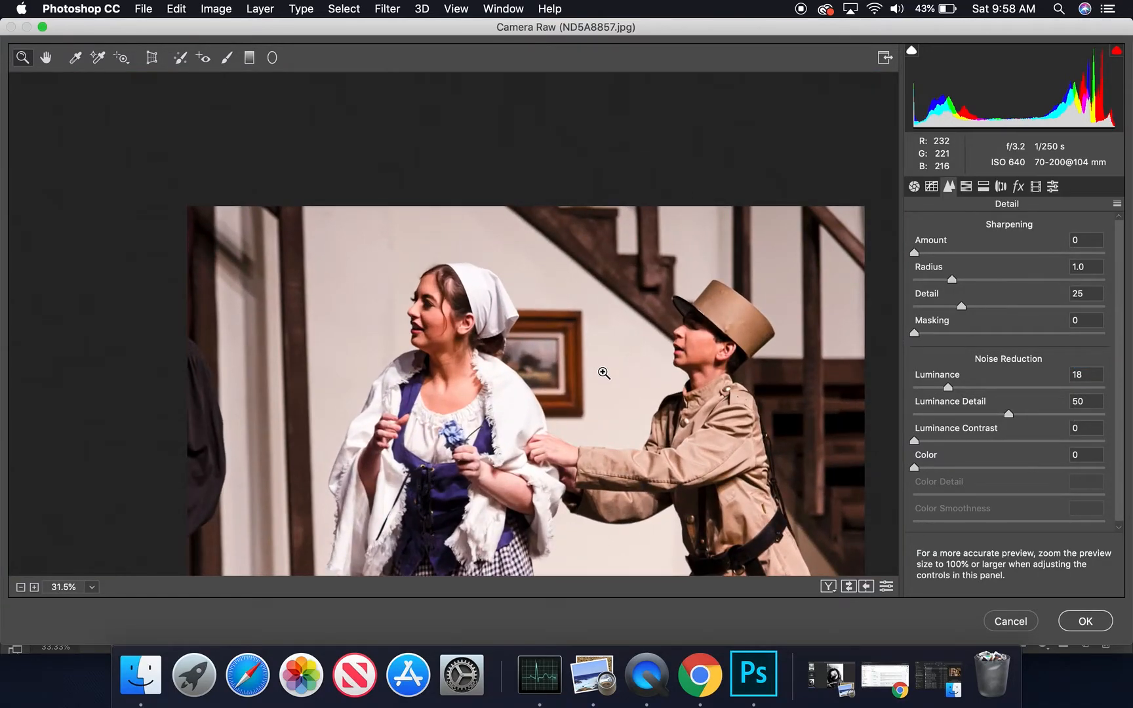
Try shifting the Blues hue to -100 in the HSL adjustments and return it to 0
click(966, 186)
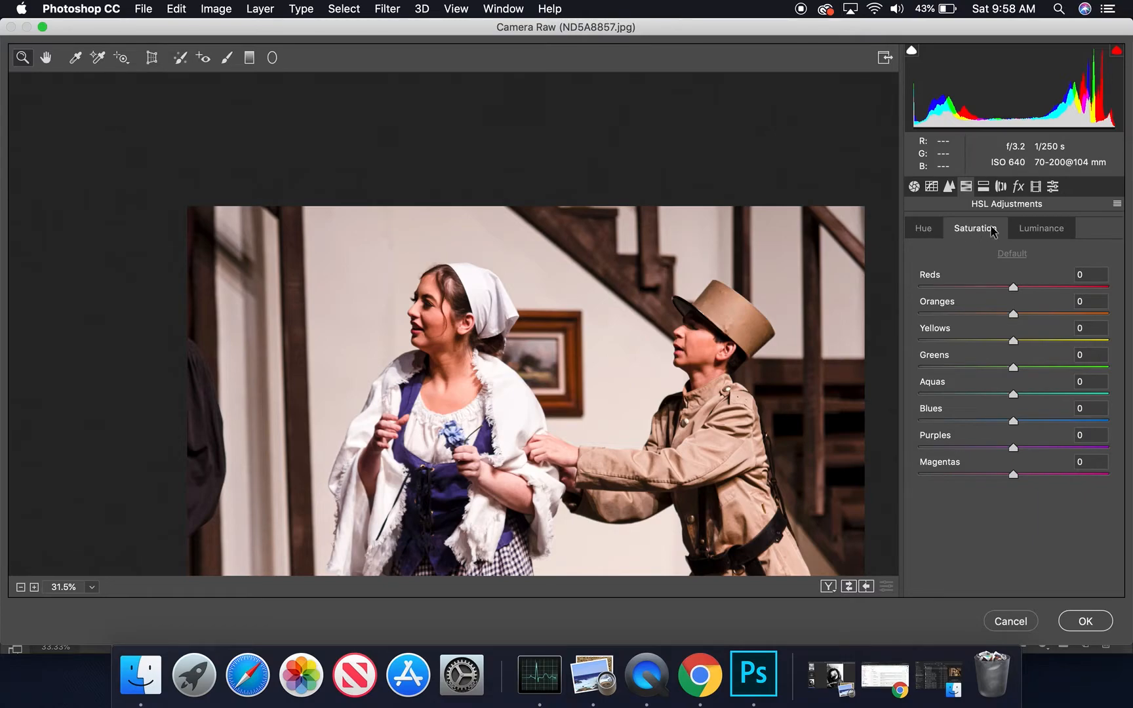
click(922, 236)
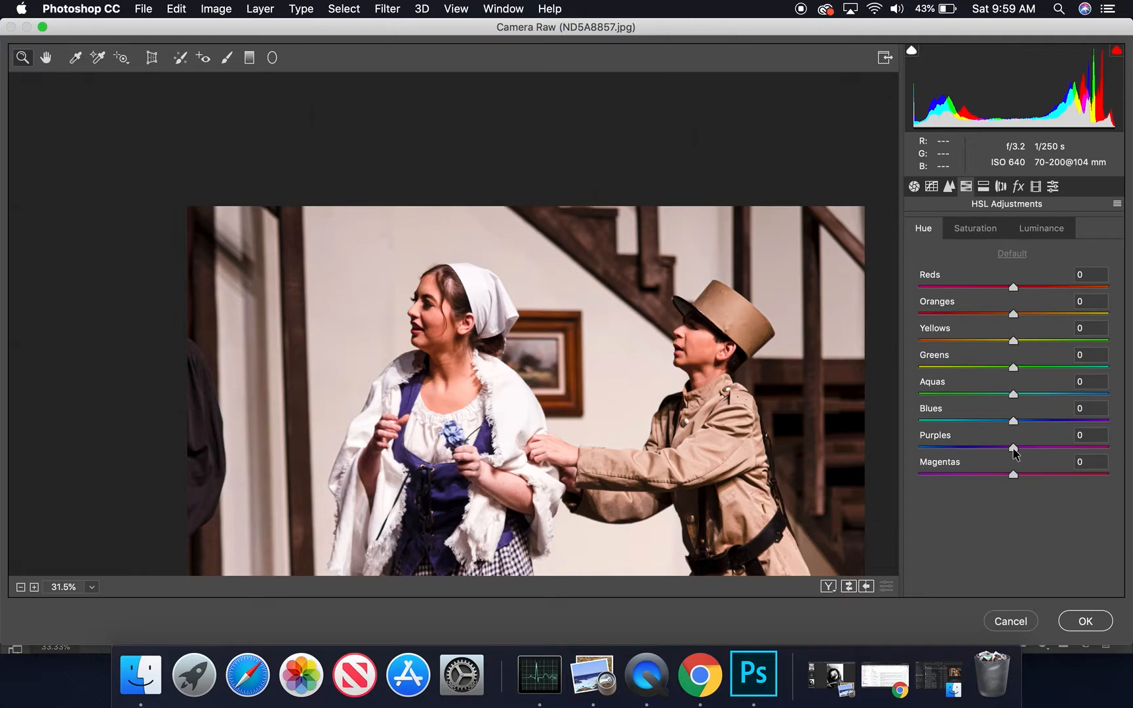
drag(1014, 421, 903, 426)
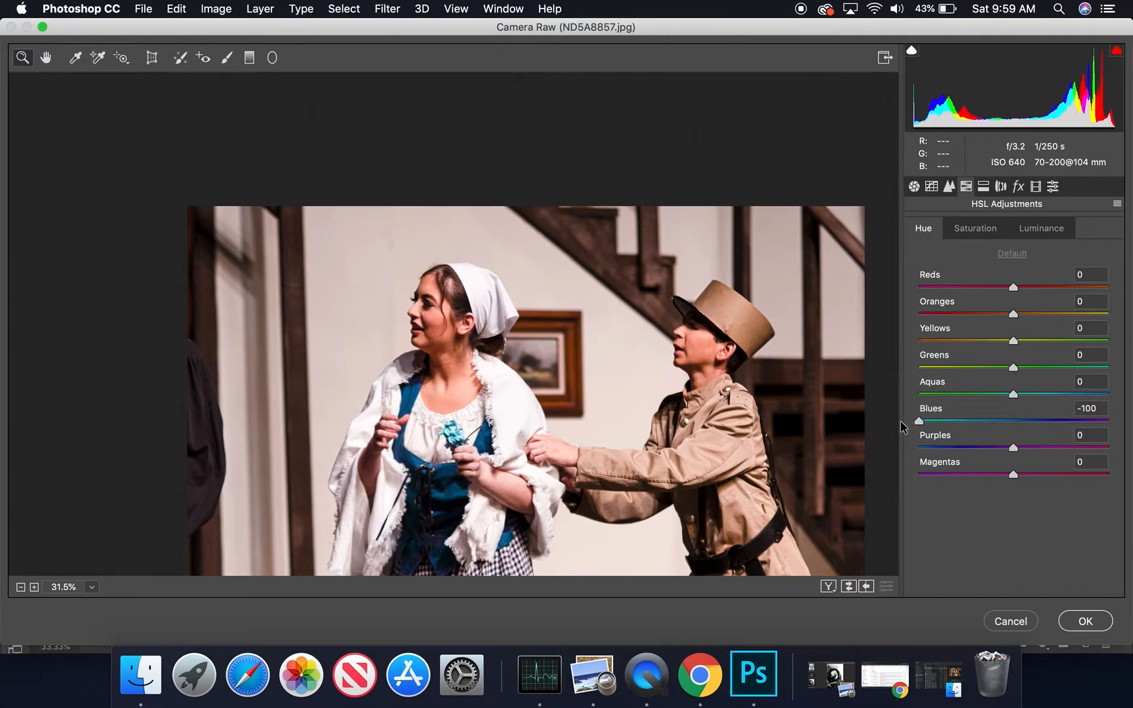
drag(918, 421, 1018, 427)
Intensify the blue dress and flower by setting Blues saturation to +33 and Blues luminance to +8
click(969, 227)
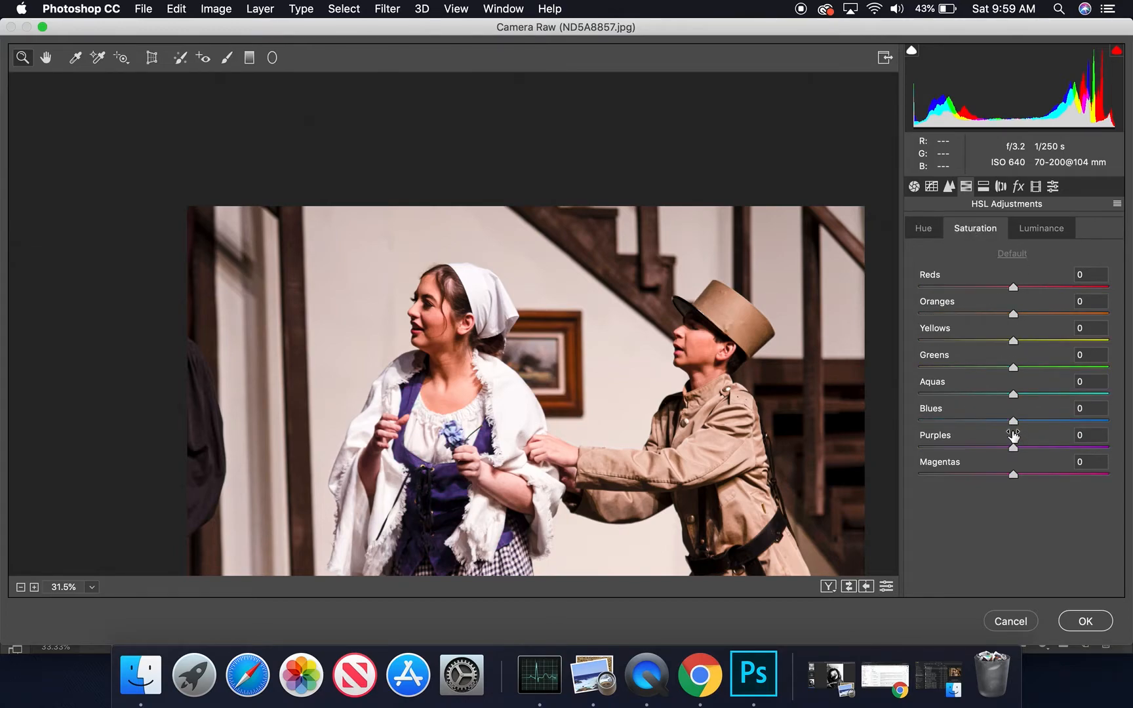
drag(1013, 421, 1045, 421)
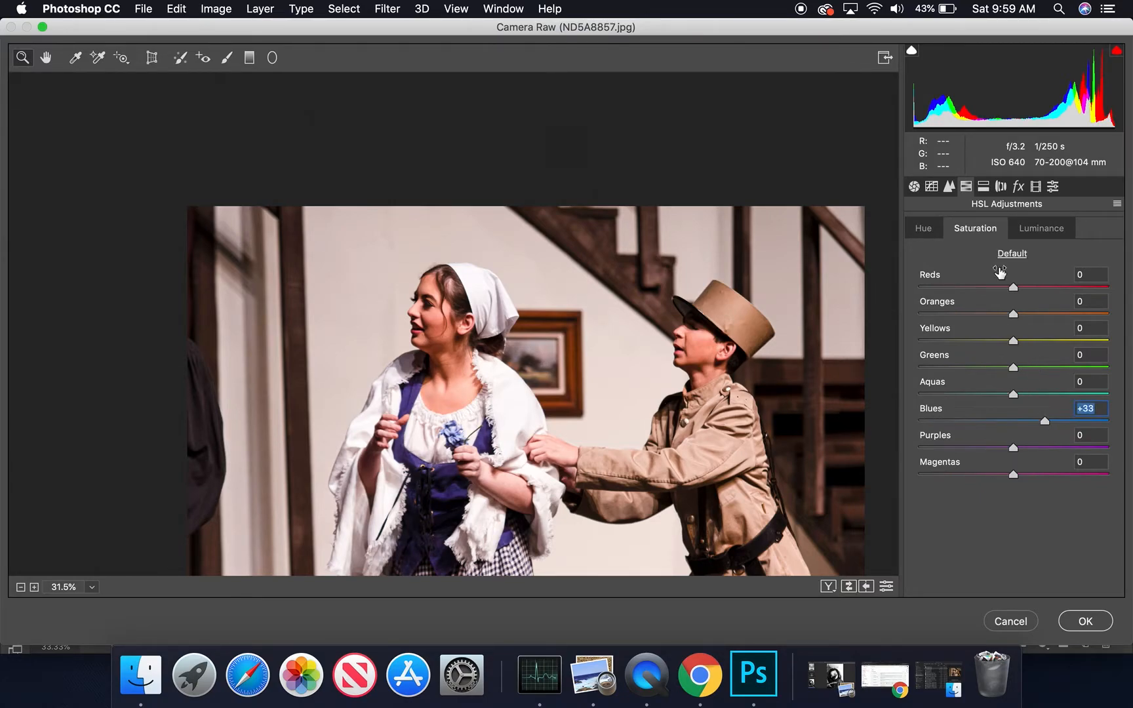
click(1039, 228)
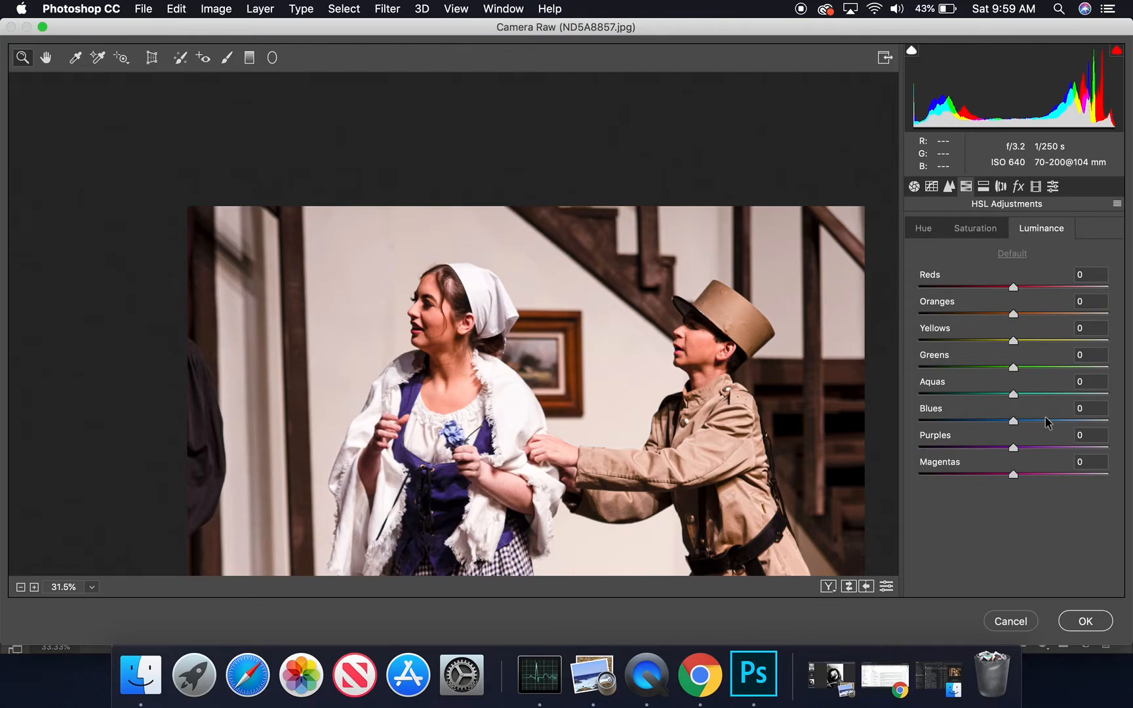
drag(1045, 422, 884, 450)
drag(986, 426, 1021, 435)
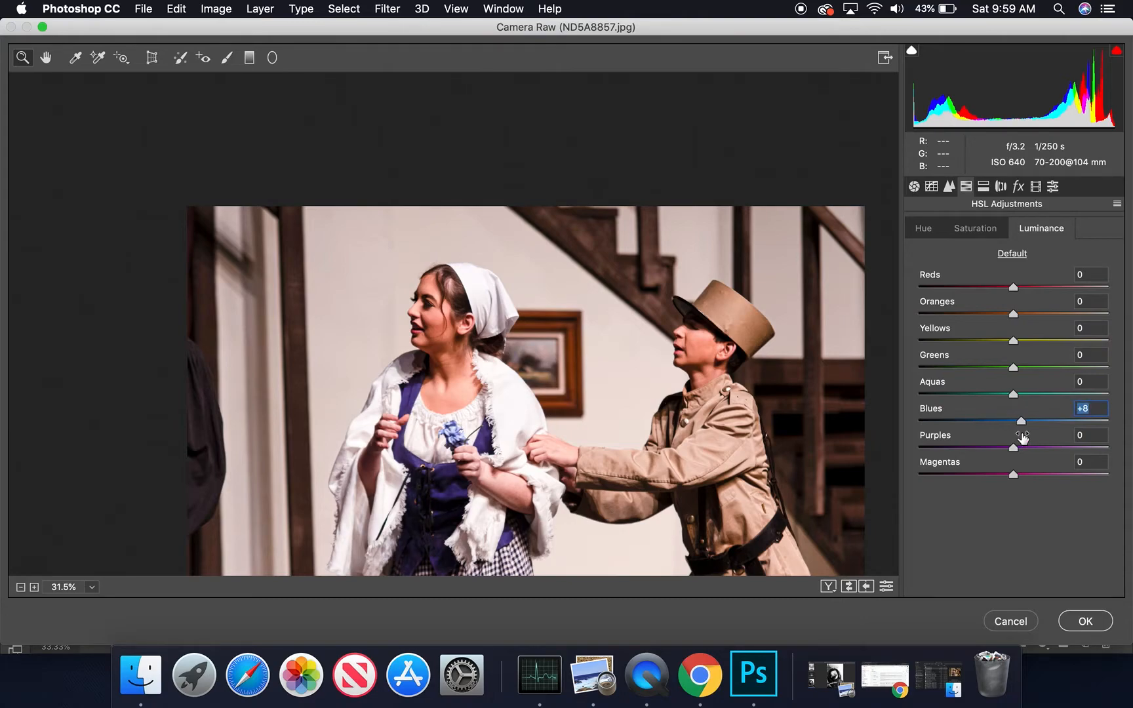
Examine the available Effects, Lens Corrections, Split Toning and Calibration settings
click(1018, 187)
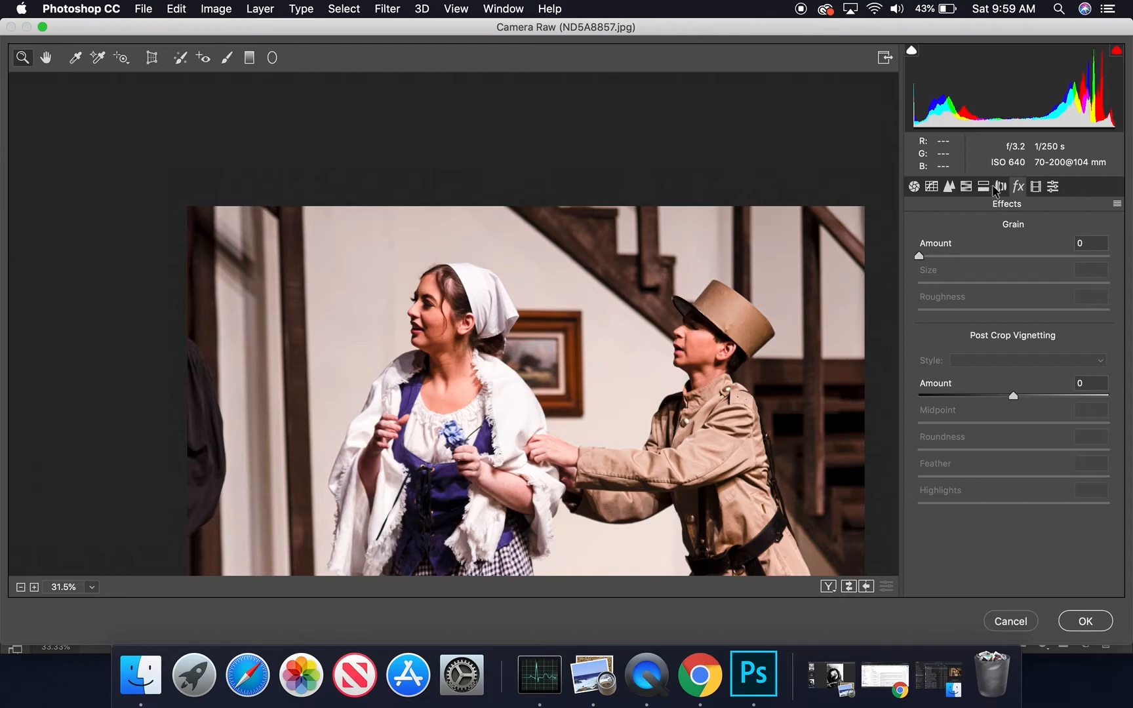
click(1000, 187)
click(983, 189)
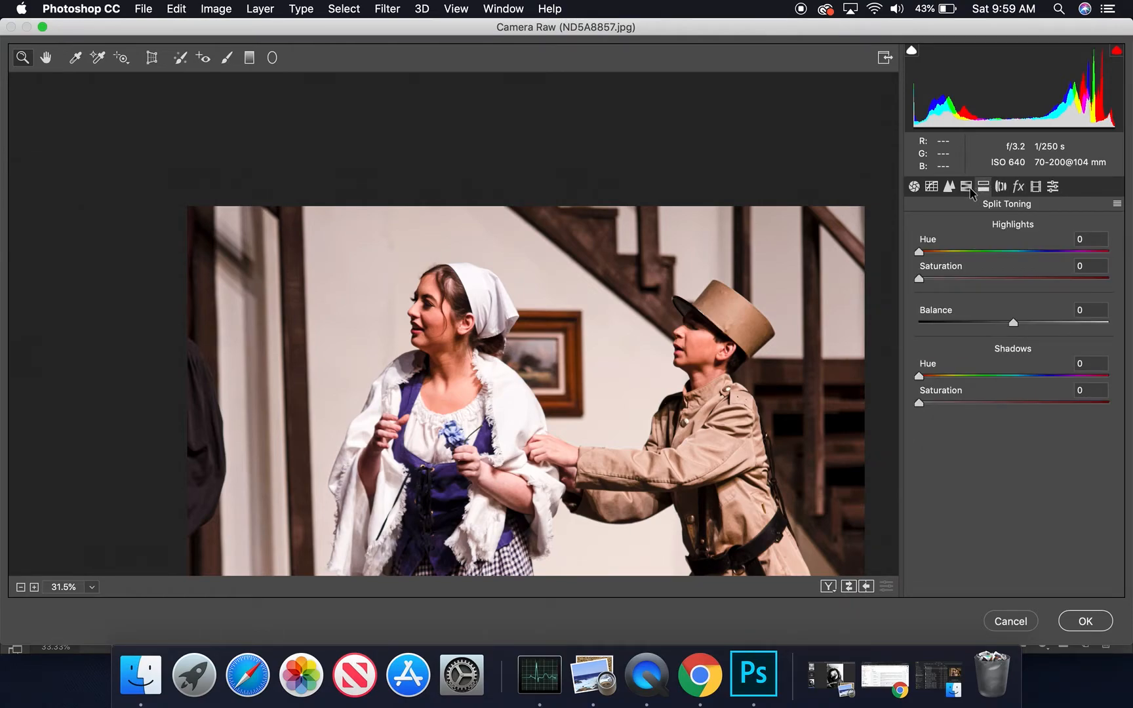
click(965, 188)
click(985, 189)
click(1000, 187)
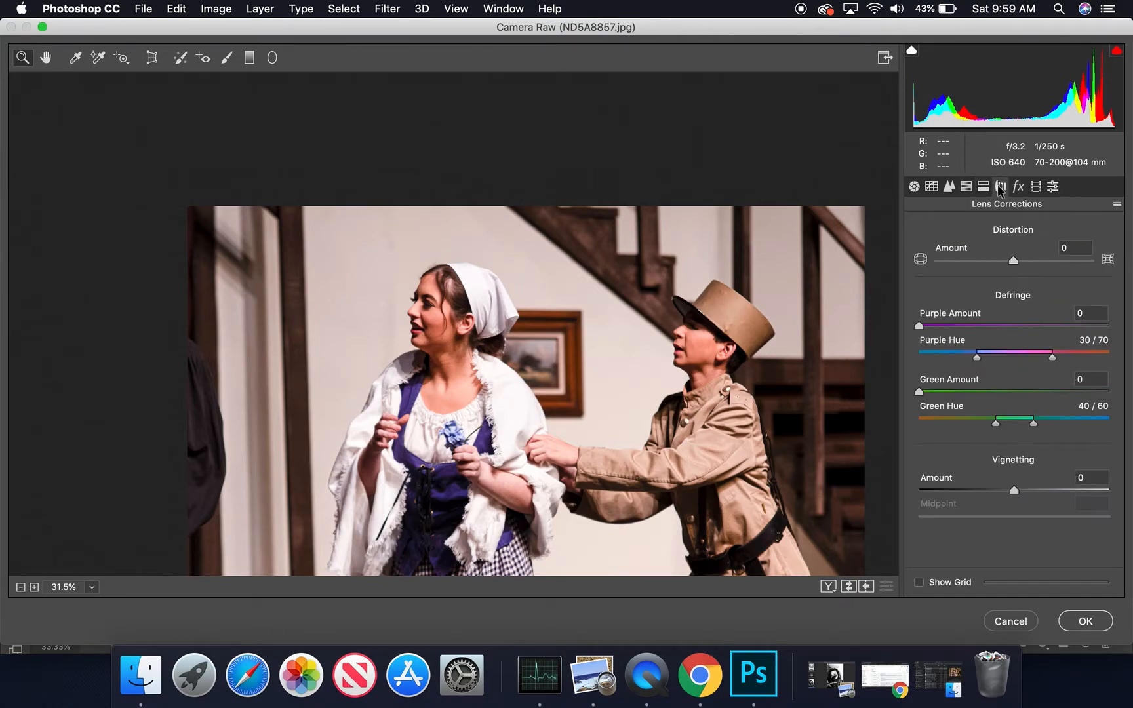
click(1018, 188)
click(1035, 188)
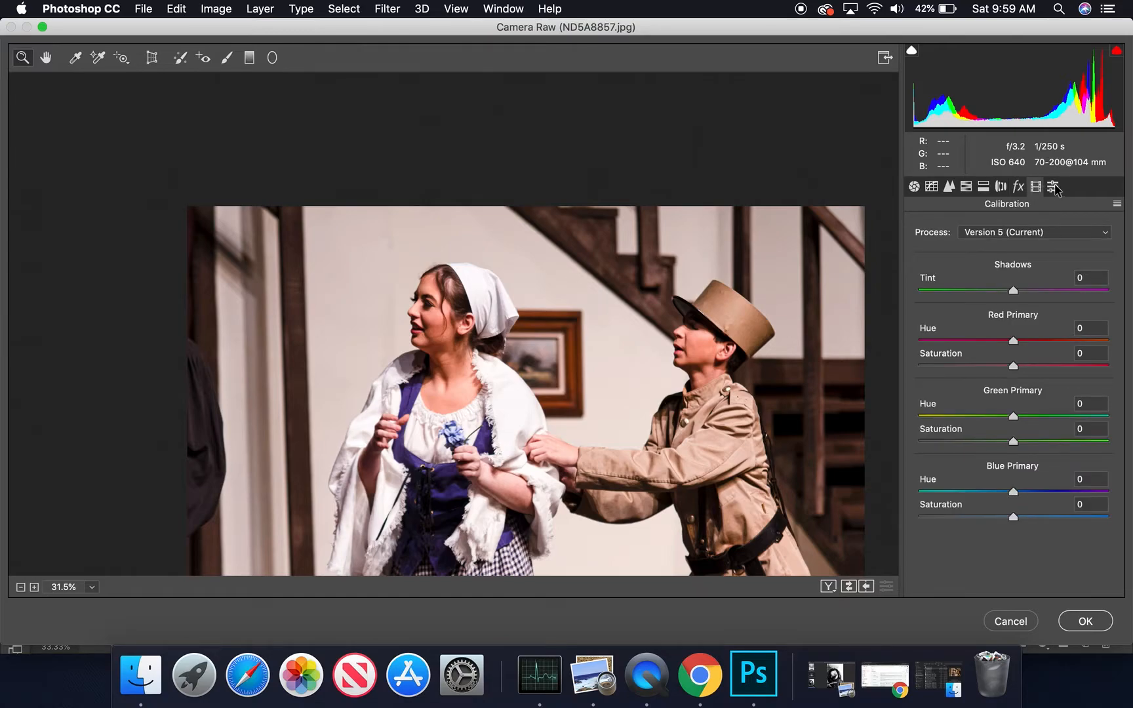
Preview the Color, Creative and B&W presets on the photo without applying any
click(1053, 187)
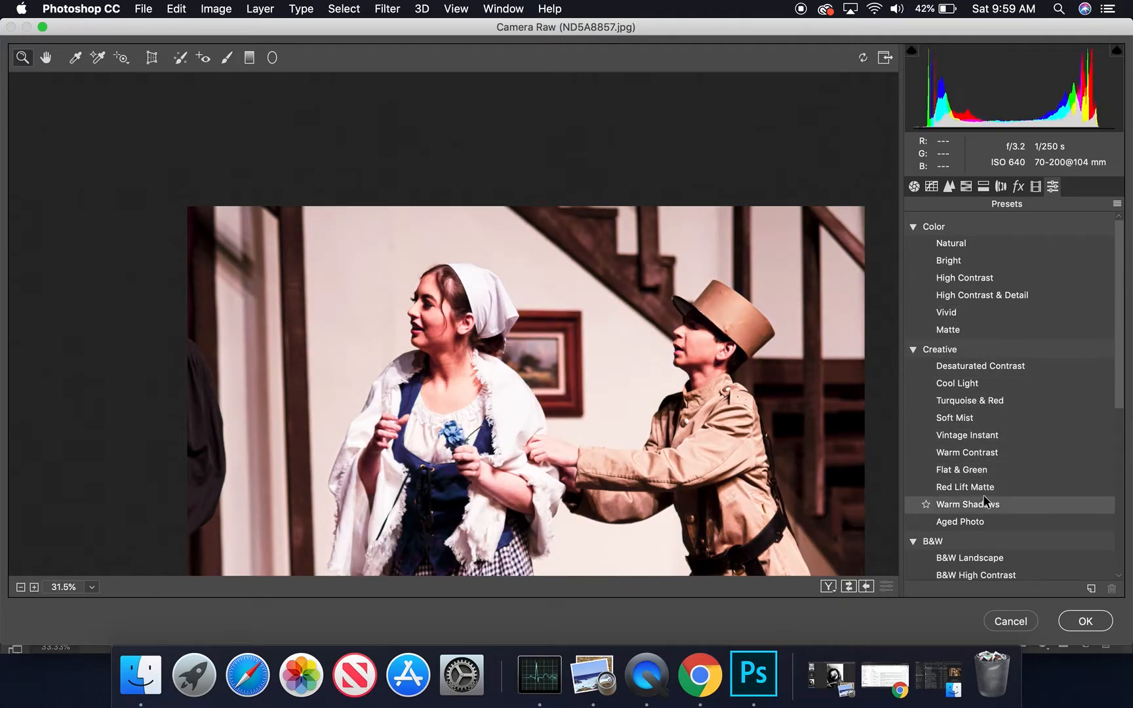
scroll(983, 482, down, 1)
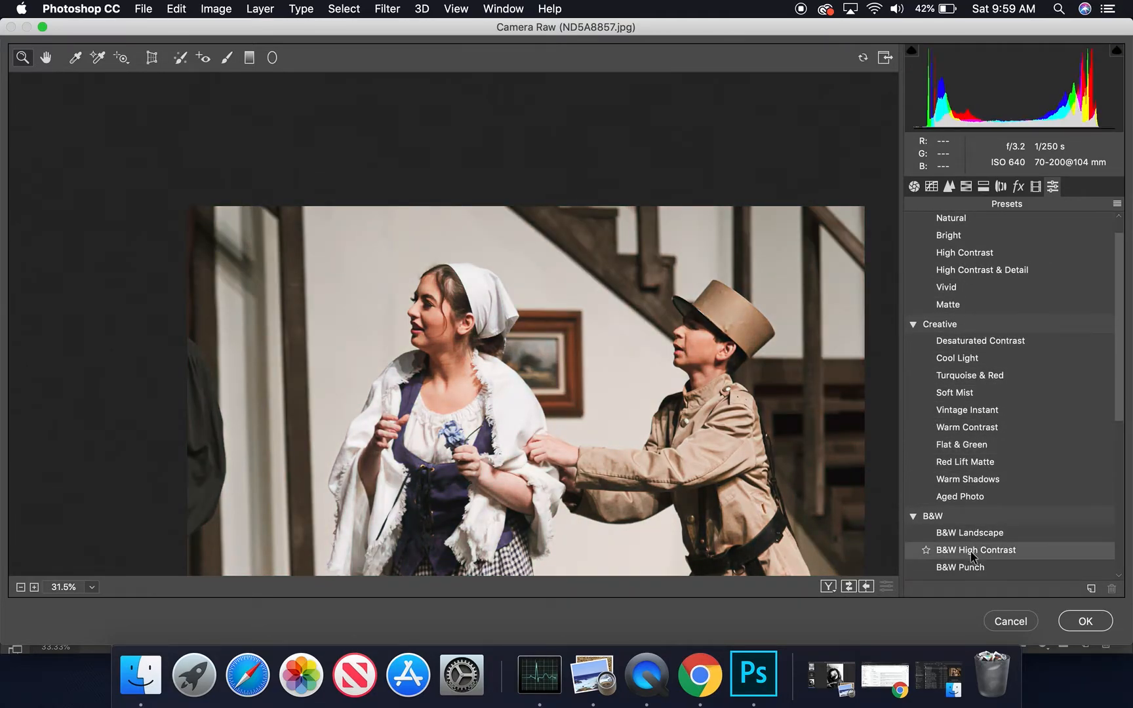
scroll(983, 315, up, 1)
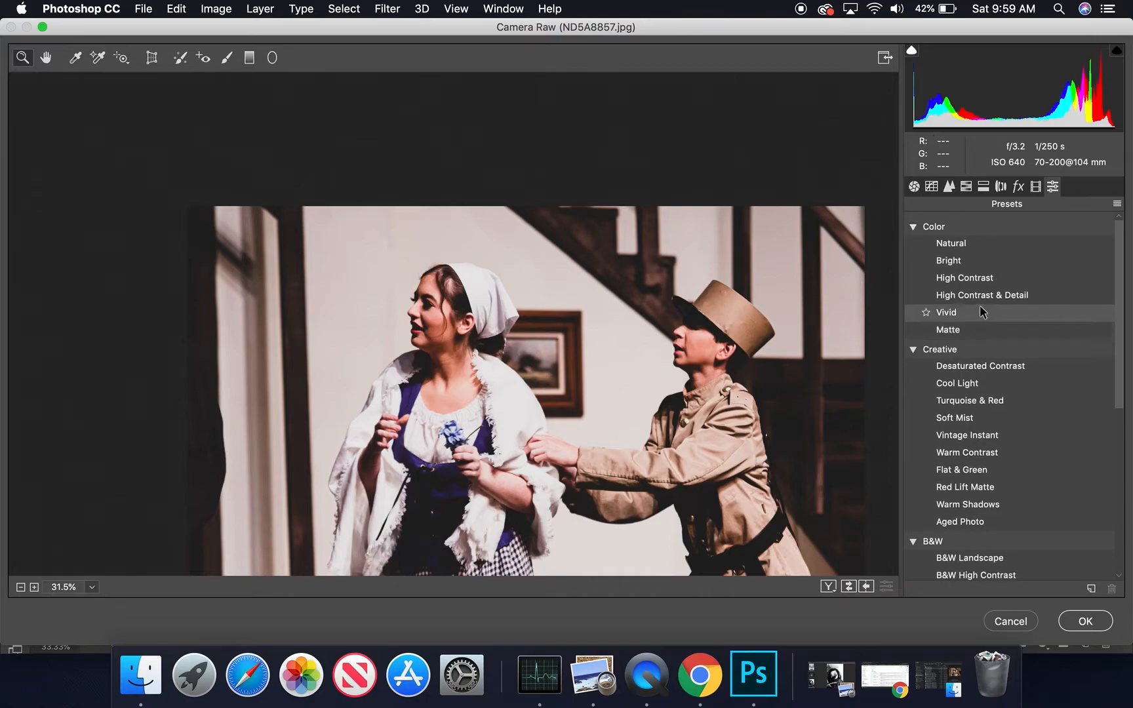
scroll(980, 393, down, 3)
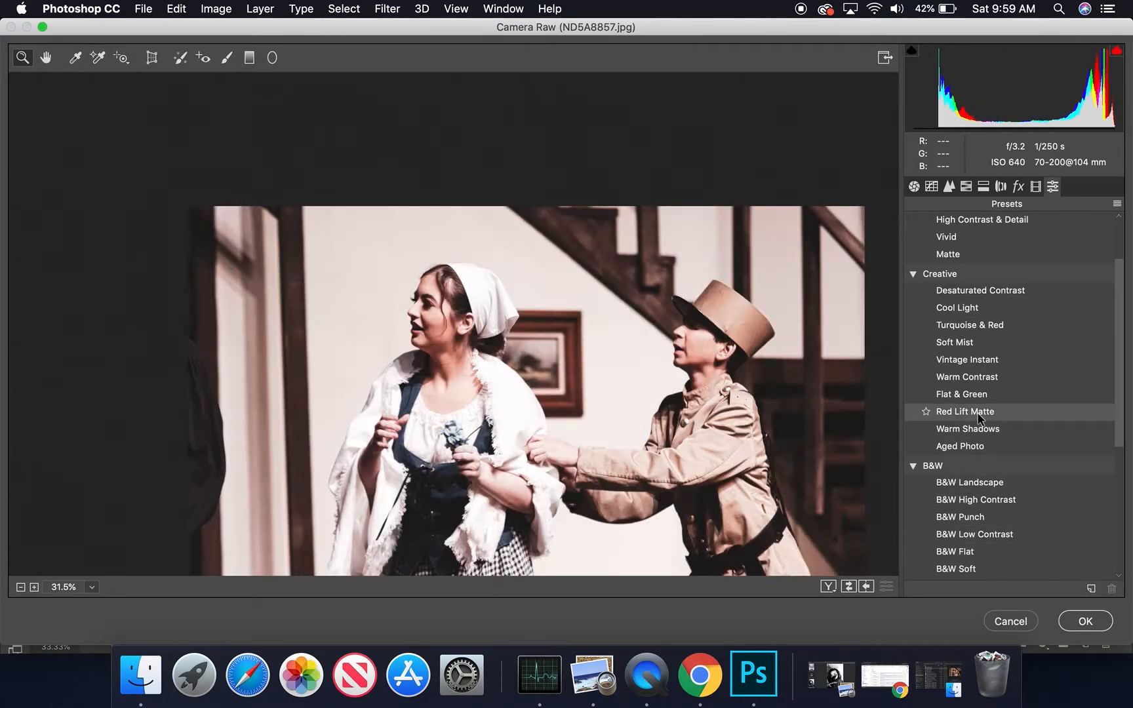
scroll(979, 419, up, 2)
scroll(979, 418, up, 2)
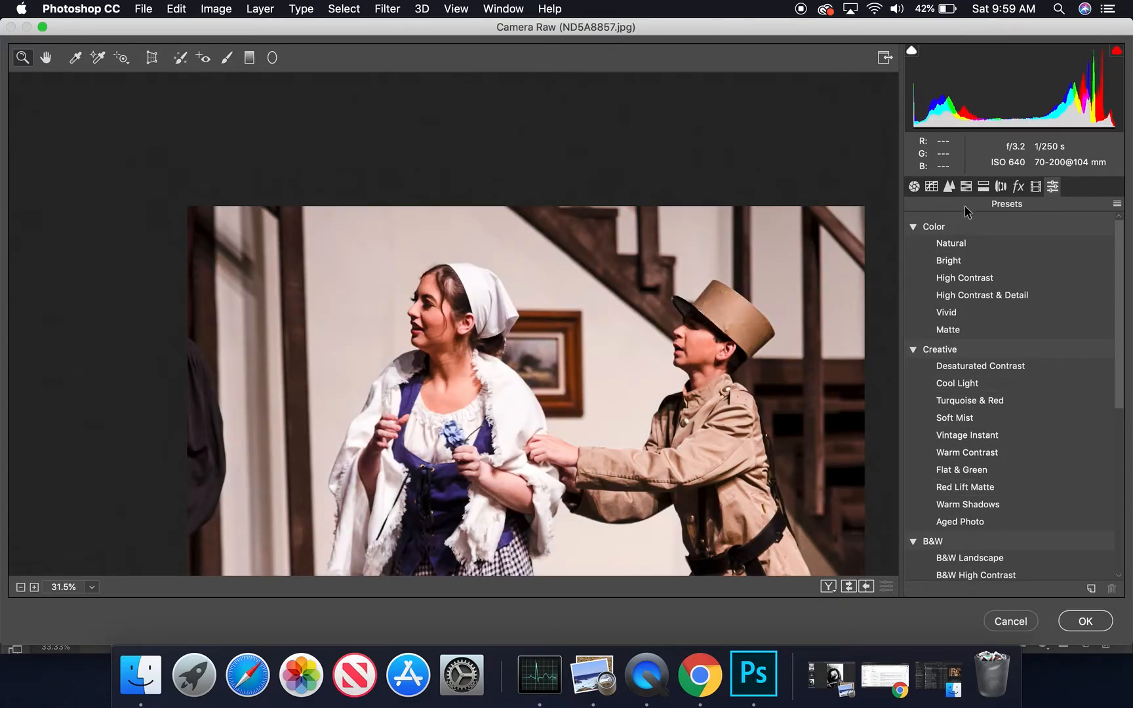
Try the Black & White treatment, look at its Black & White Mix, and switch the treatment back to Color
click(914, 187)
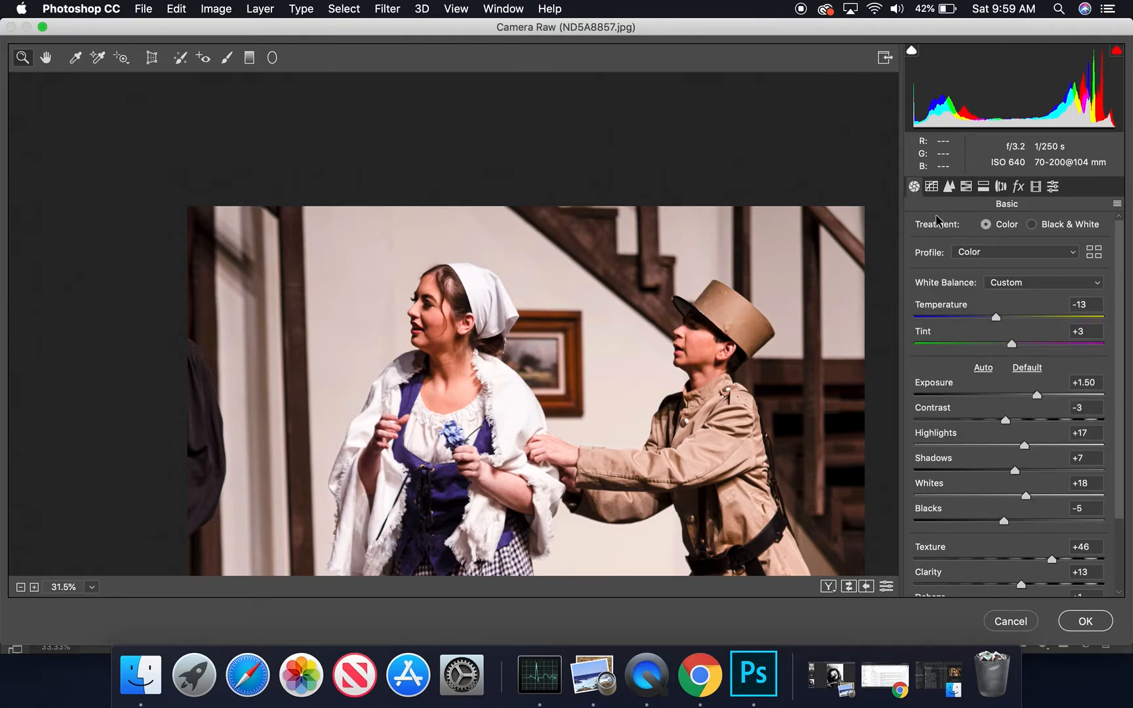
click(1032, 225)
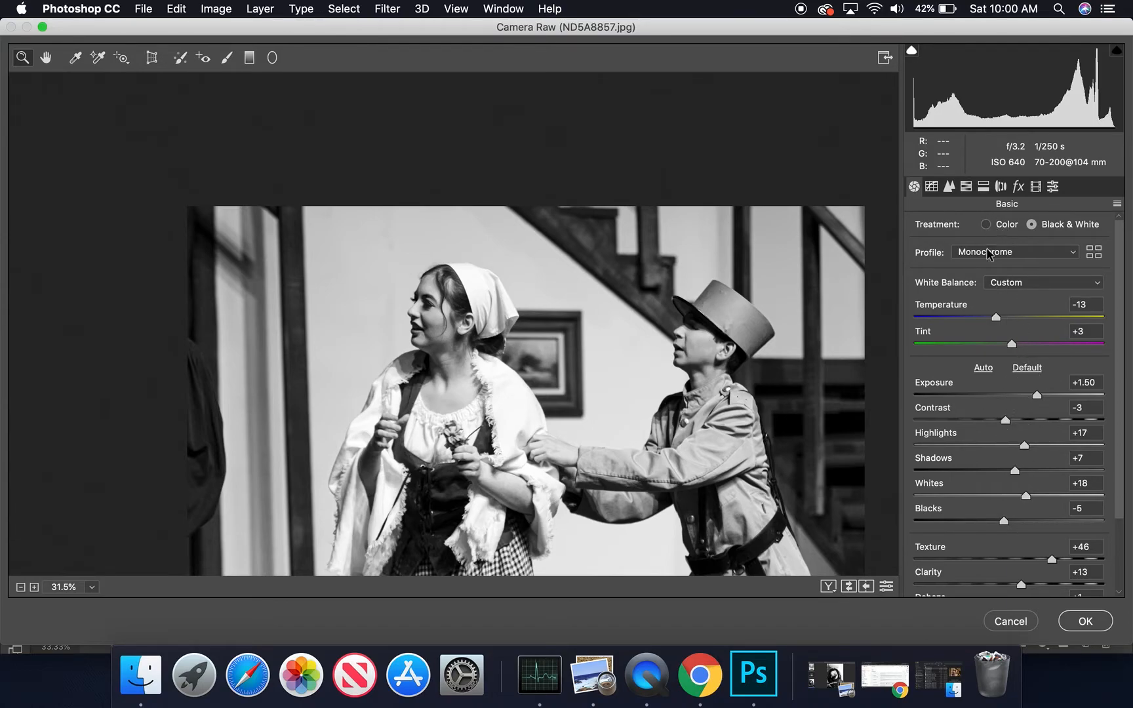
click(965, 187)
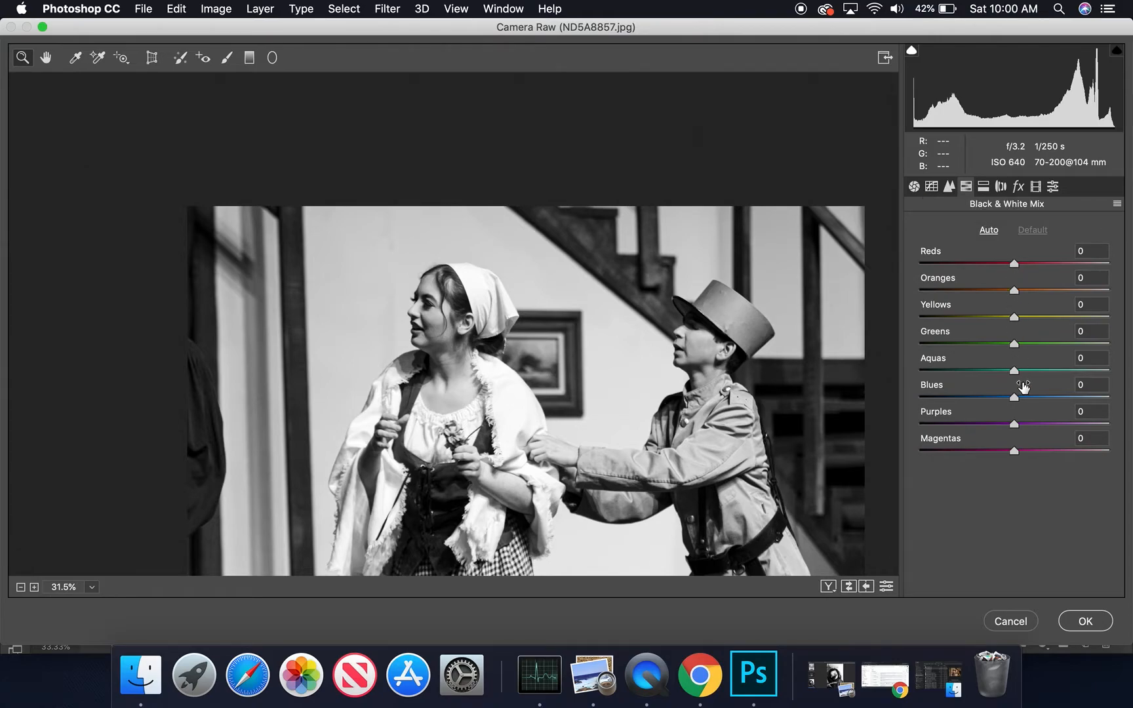
mouse_move(1014, 399)
mouse_down()
mouse_move(1059, 397)
mouse_move(991, 401)
mouse_move(1087, 396)
mouse_move(1017, 397)
mouse_up()
click(915, 188)
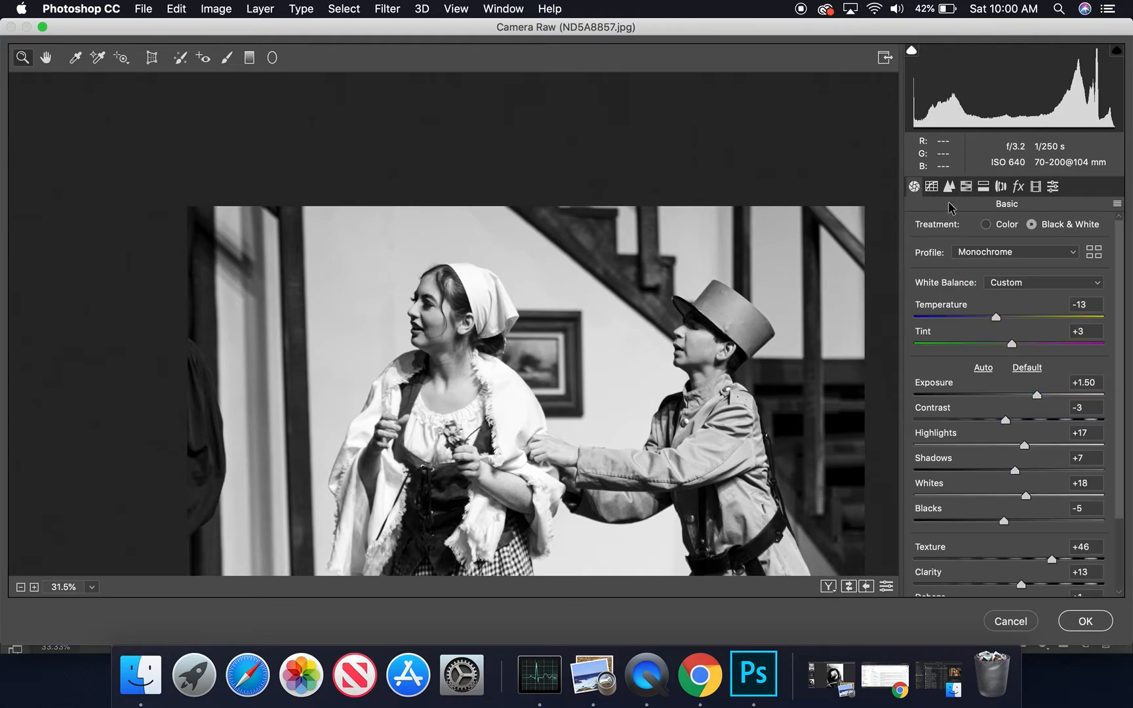
click(985, 224)
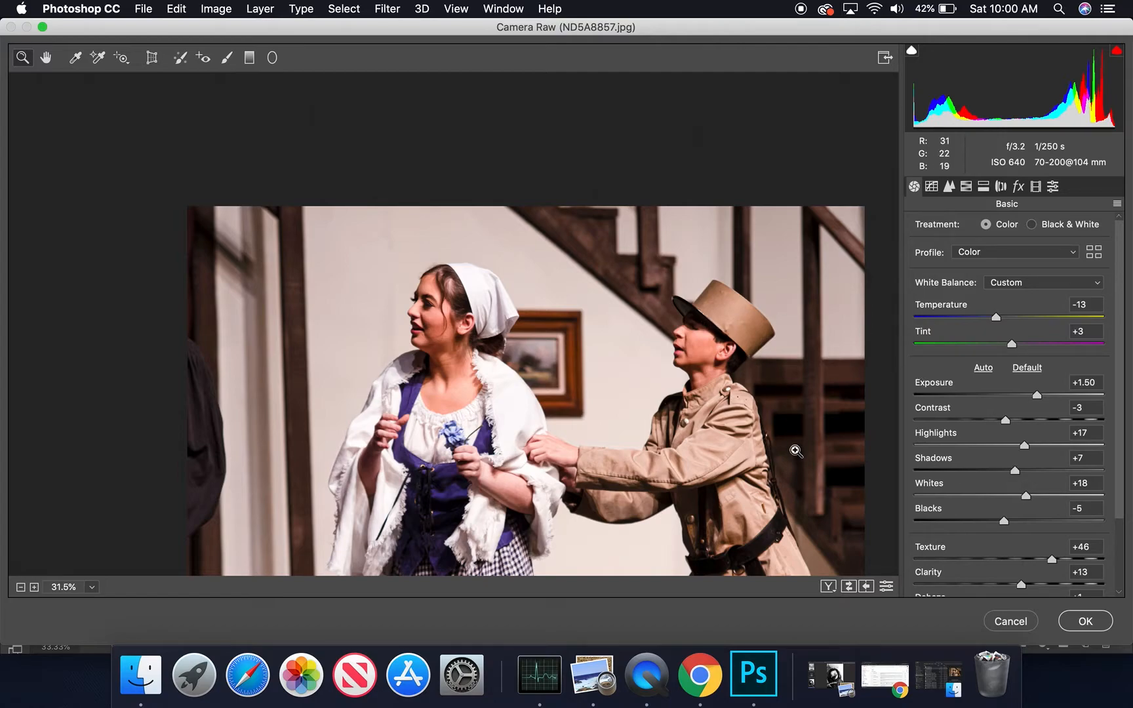
Compare the edited photo with the original in the side-by-side, split and stacked Before/After views, and return to the single view
click(827, 586)
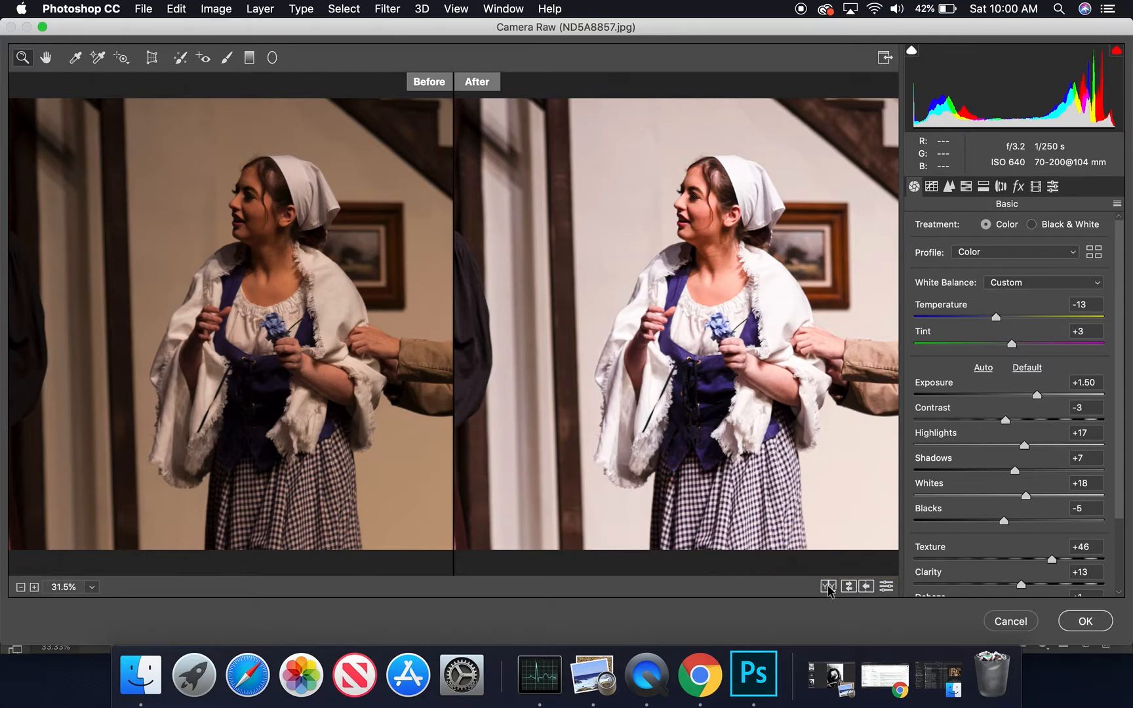
click(828, 587)
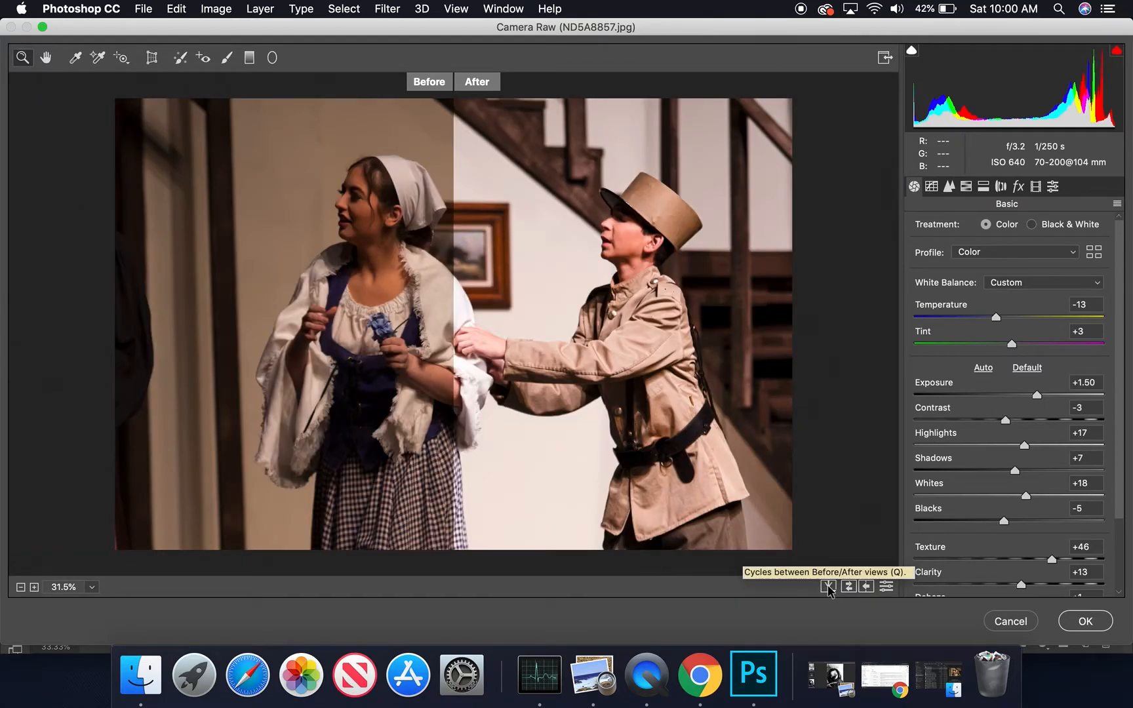
click(828, 587)
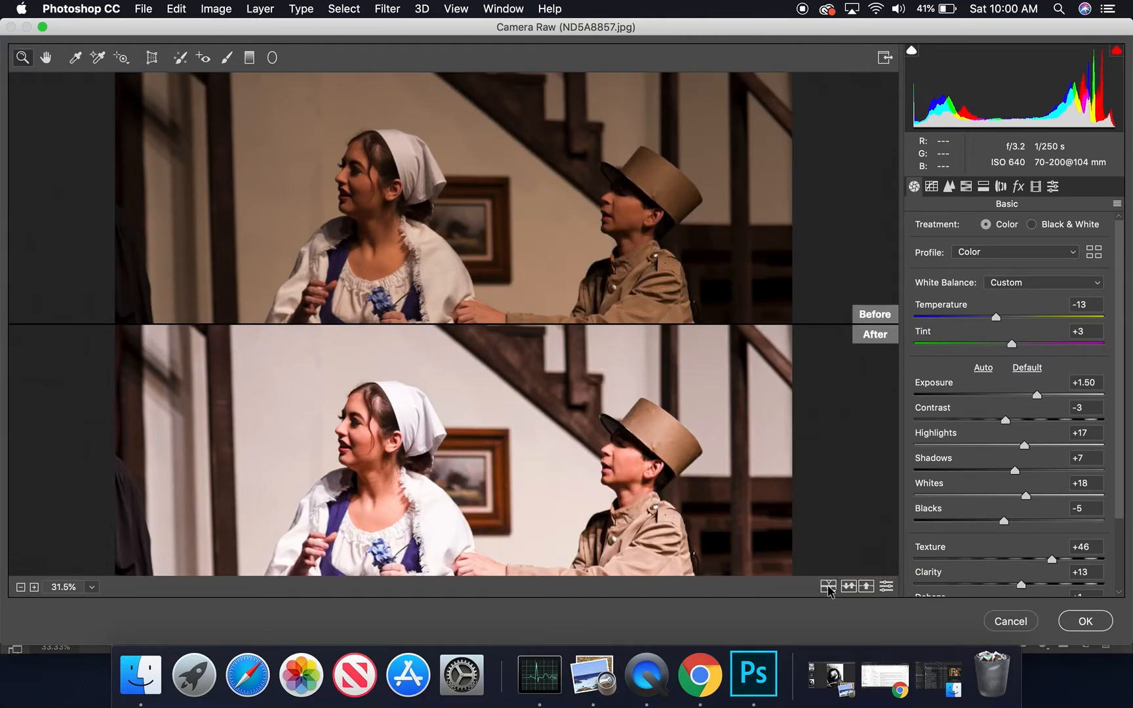
click(828, 586)
click(828, 587)
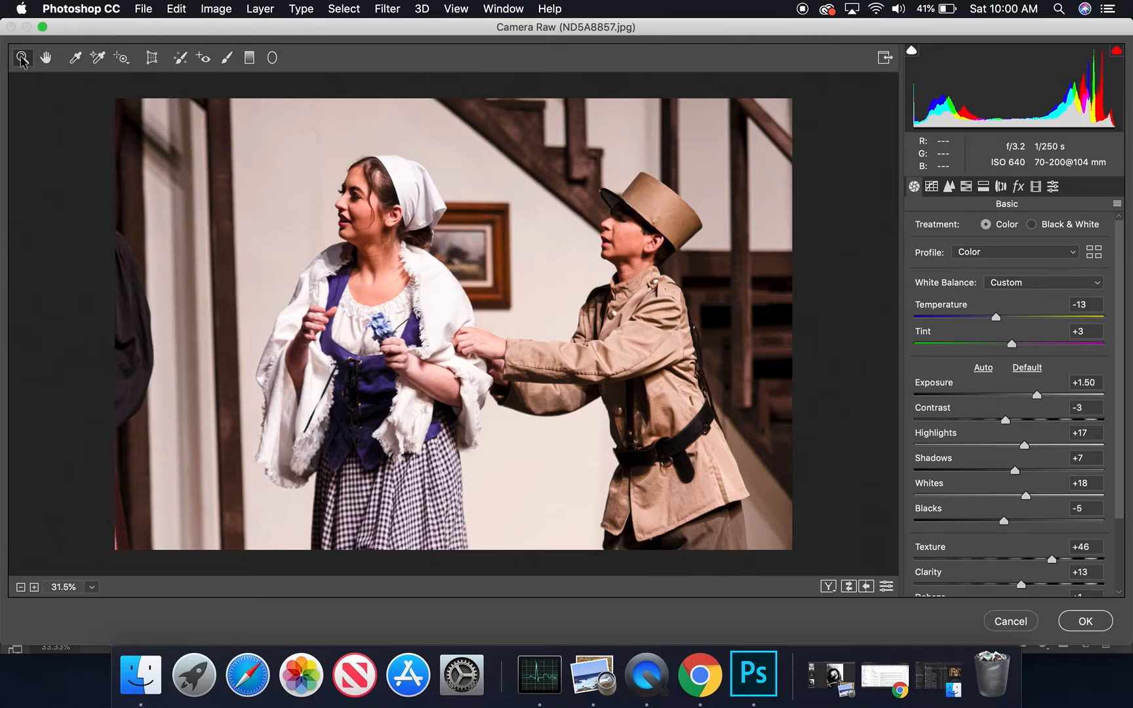
Paint over the woman's blue bodice with the Adjustment Brush at exposure +0.50, brush size 11 and feather 37
mouse_move(385, 254)
mouse_down()
mouse_move(462, 301)
mouse_move(355, 233)
mouse_move(401, 261)
mouse_up()
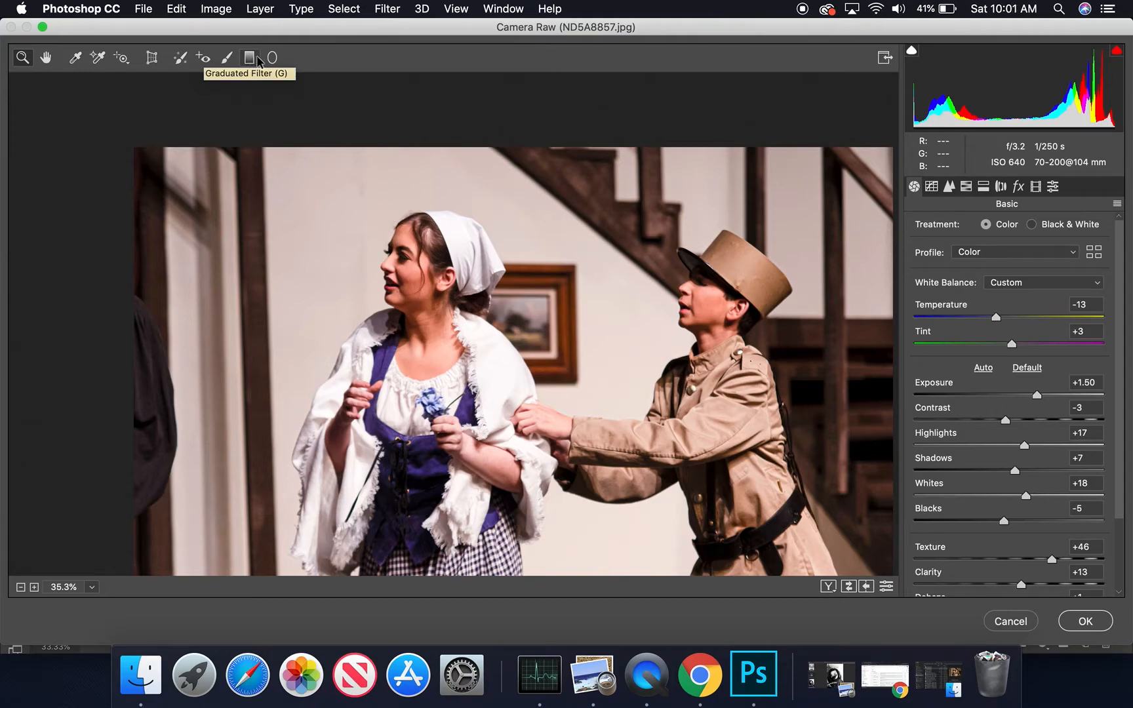
click(227, 59)
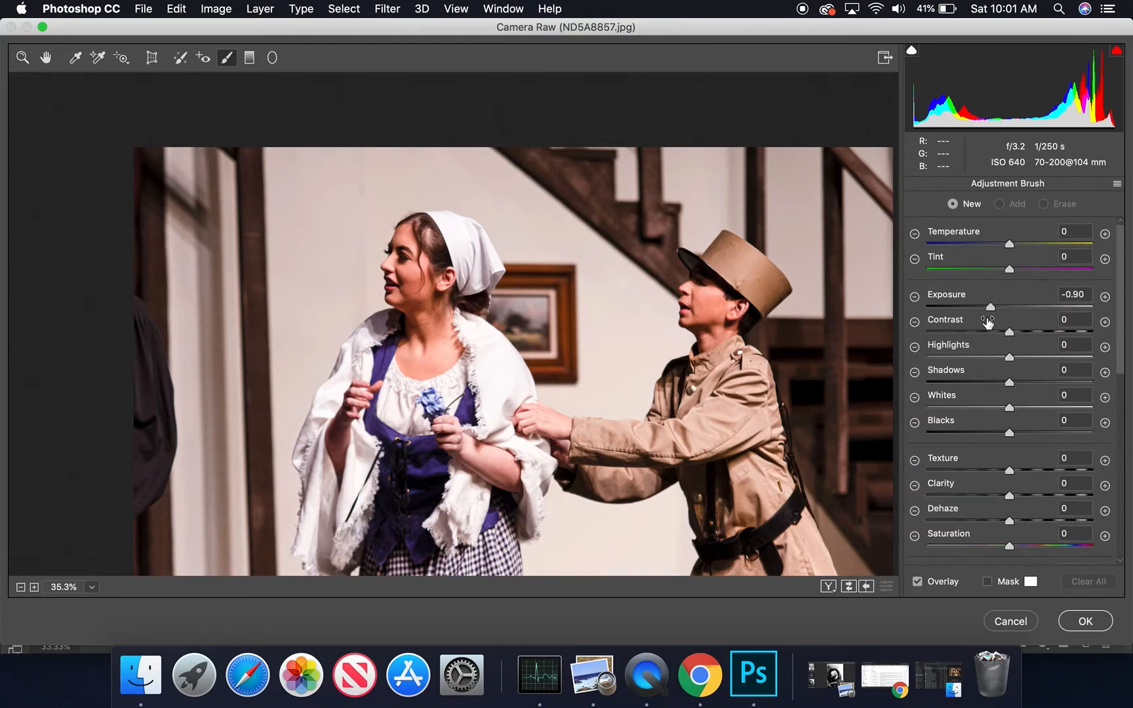
click(1105, 297)
scroll(972, 430, down, 3)
scroll(966, 413, down, 9)
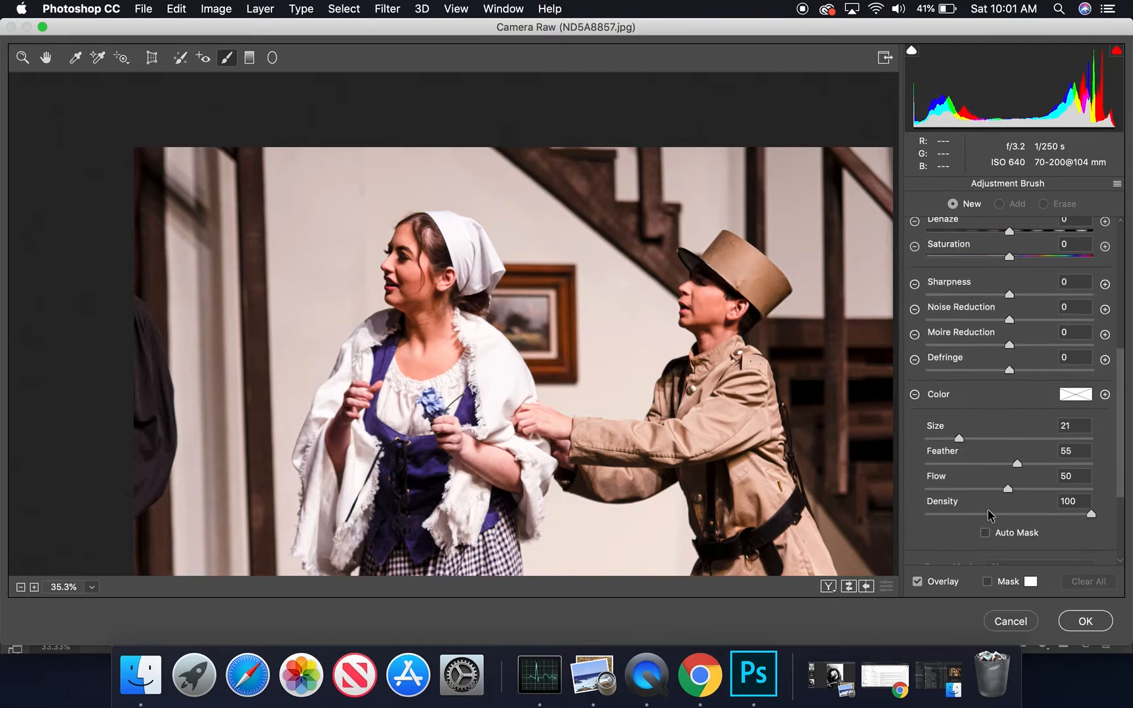
drag(949, 427, 943, 426)
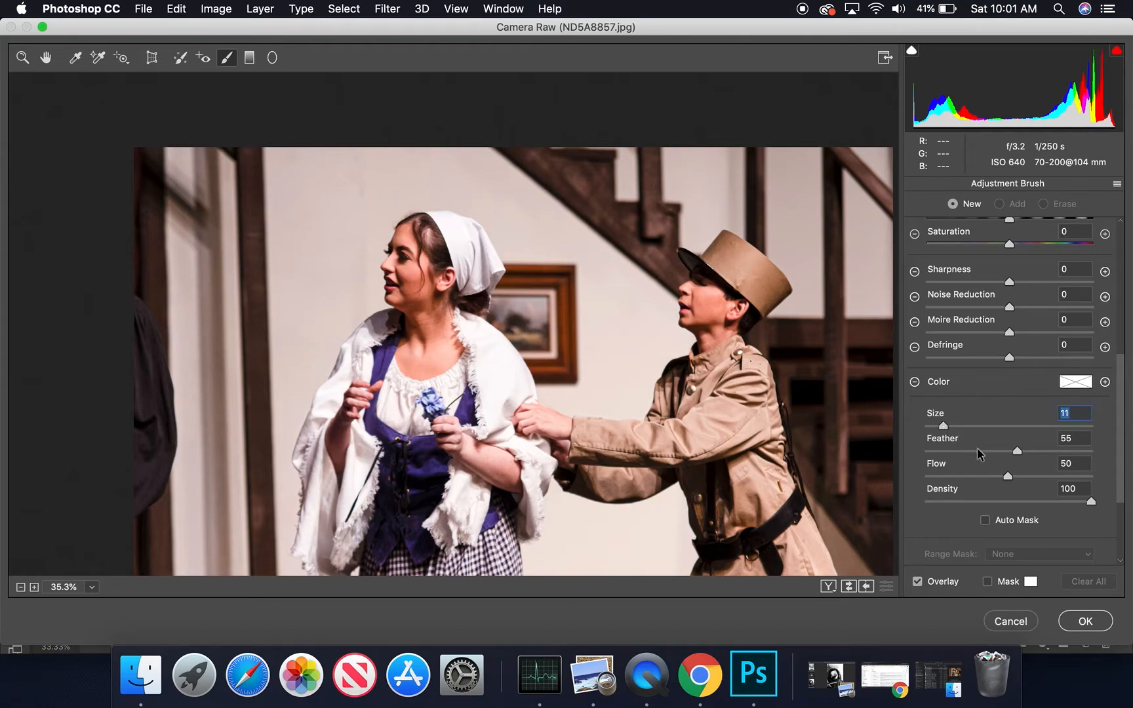
click(986, 449)
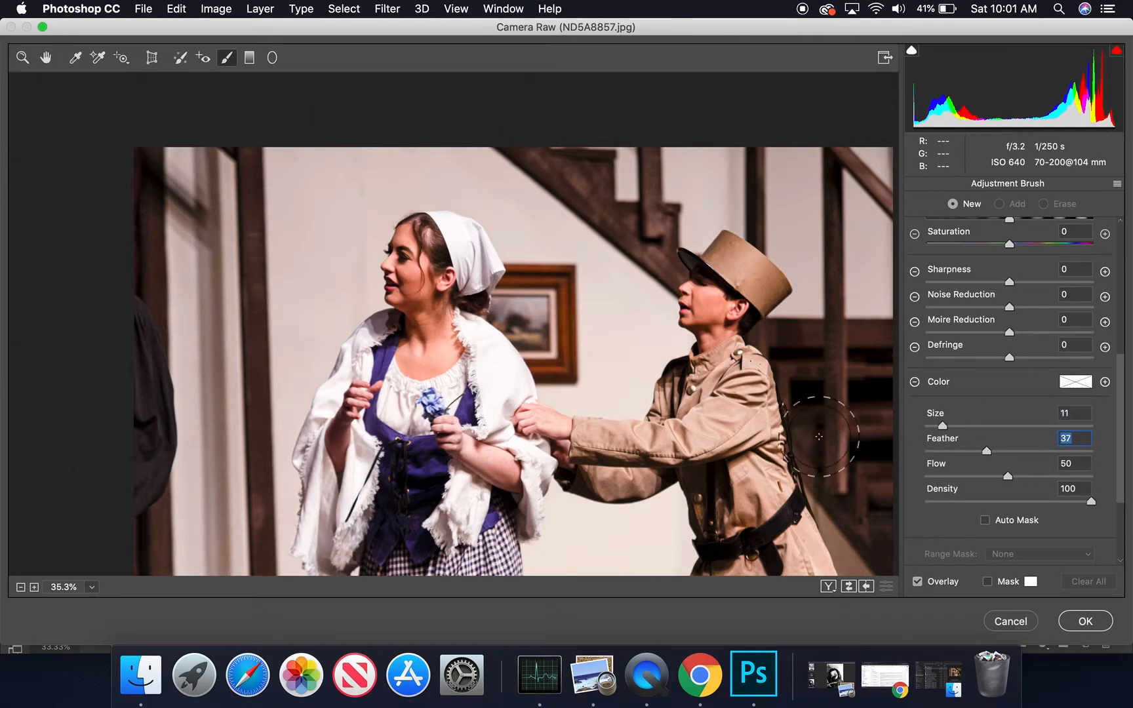
click(421, 474)
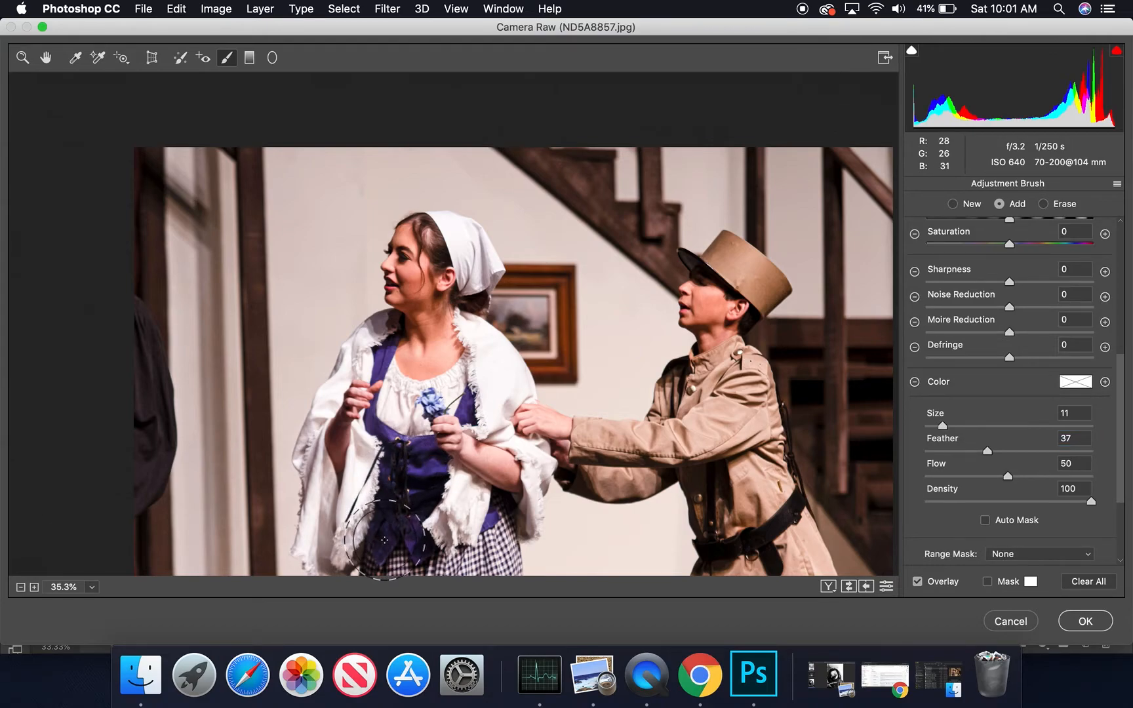
Raise the exposure of the bodice's brush adjustment to +1.70
scroll(1025, 286, up, 6)
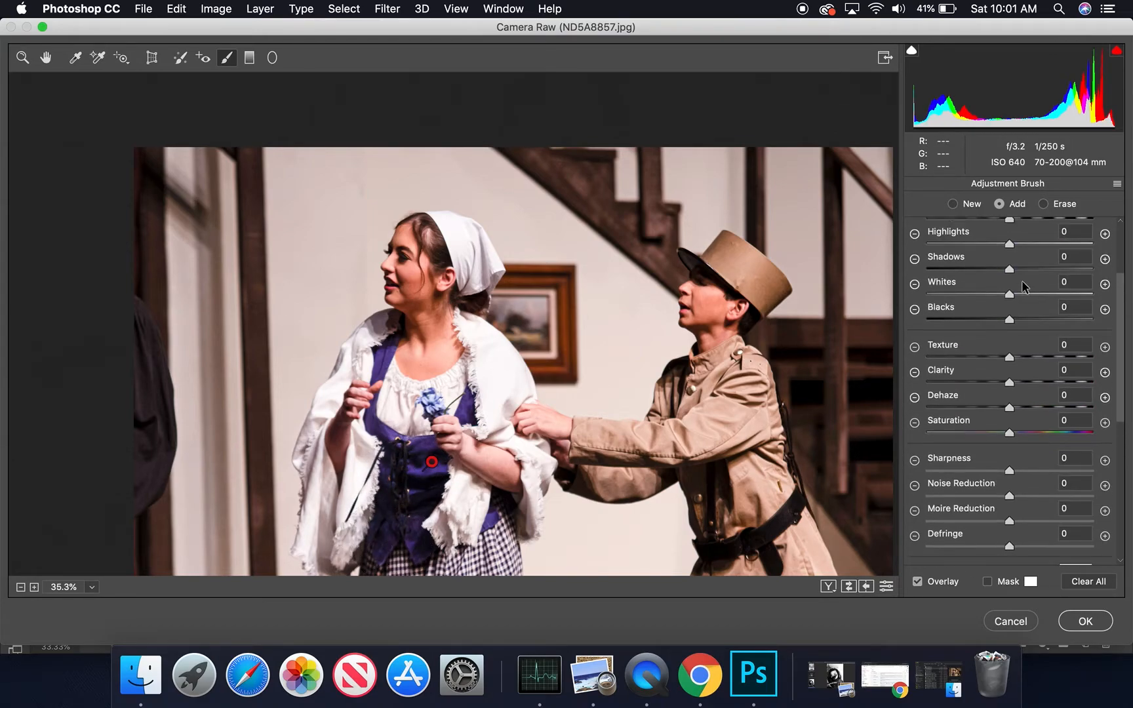
scroll(1024, 286, up, 3)
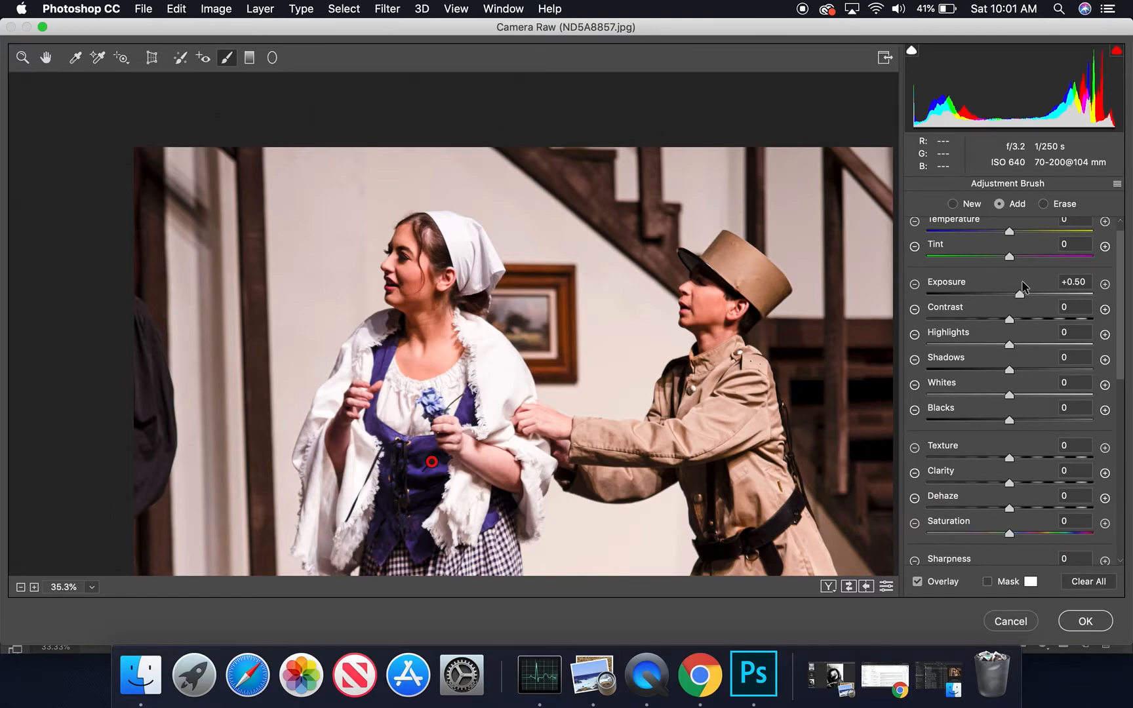
click(1105, 284)
click(1105, 285)
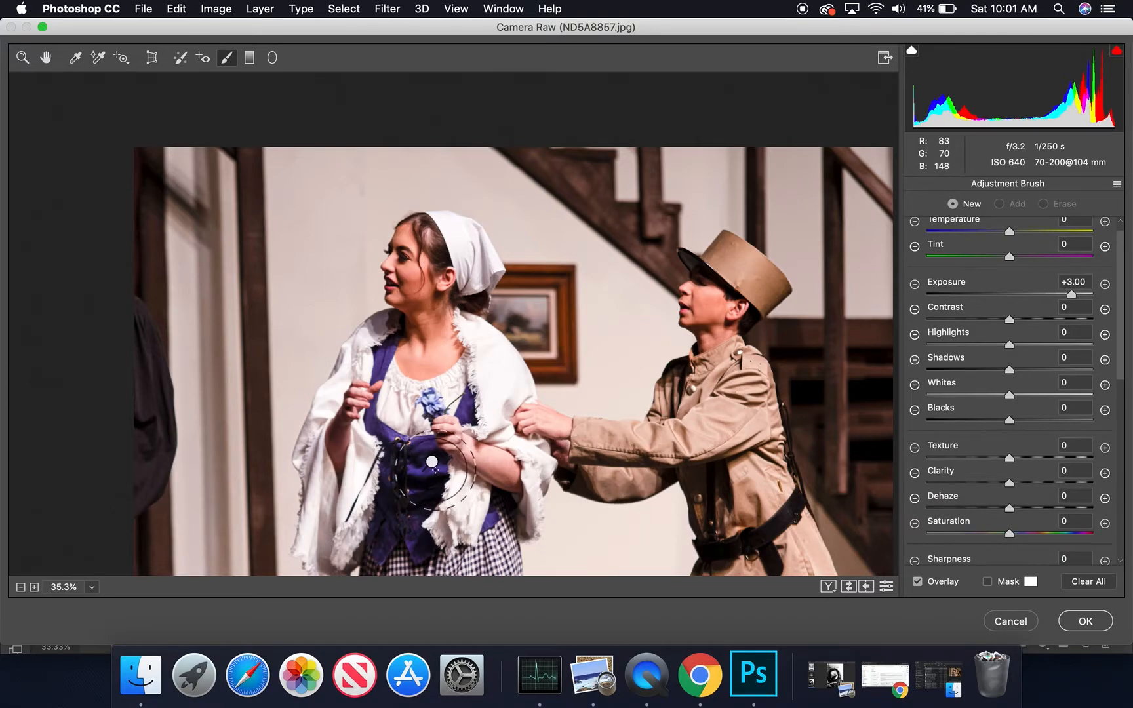
click(431, 461)
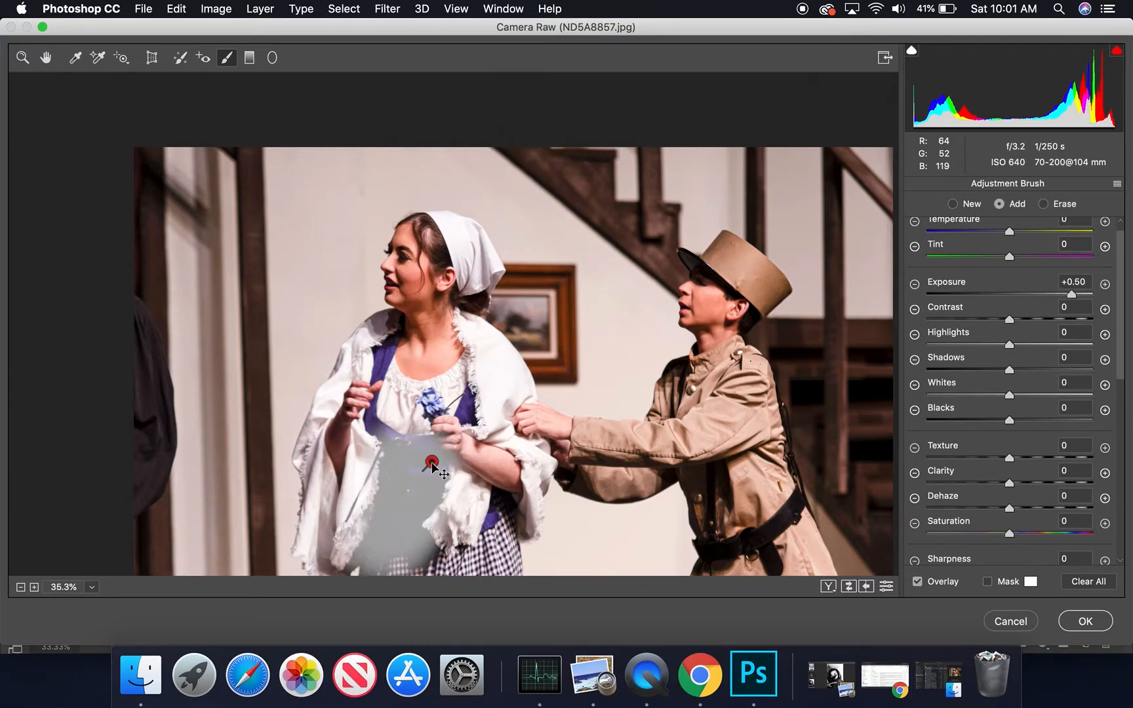
click(1104, 285)
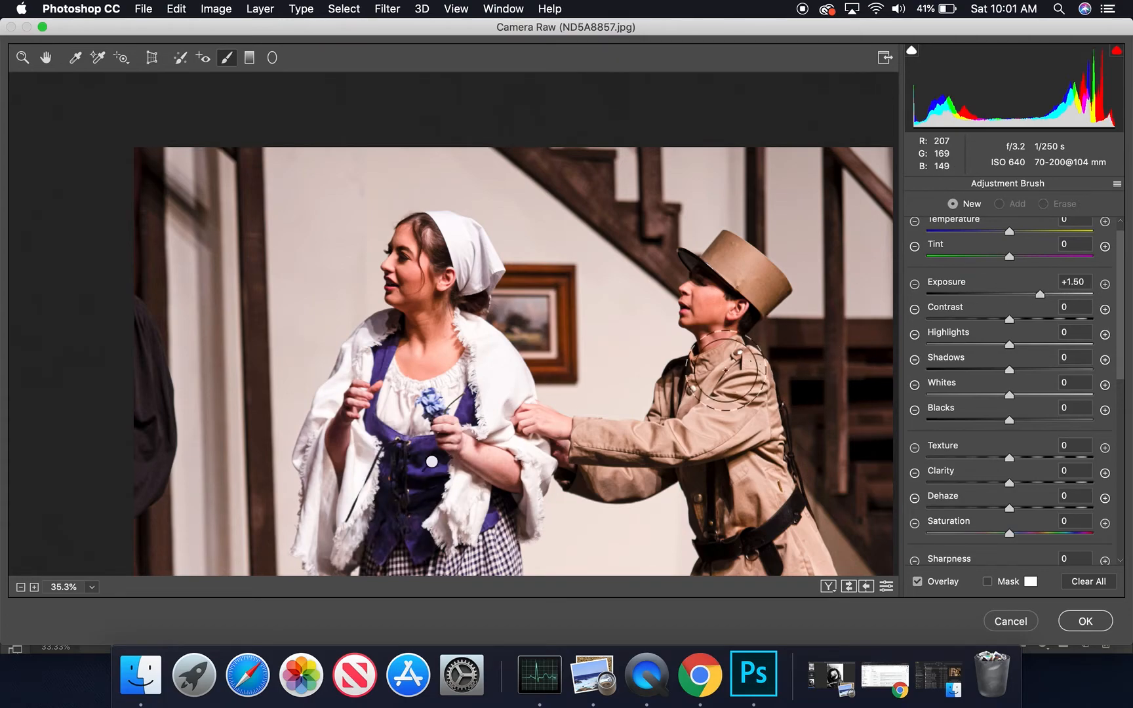
click(431, 462)
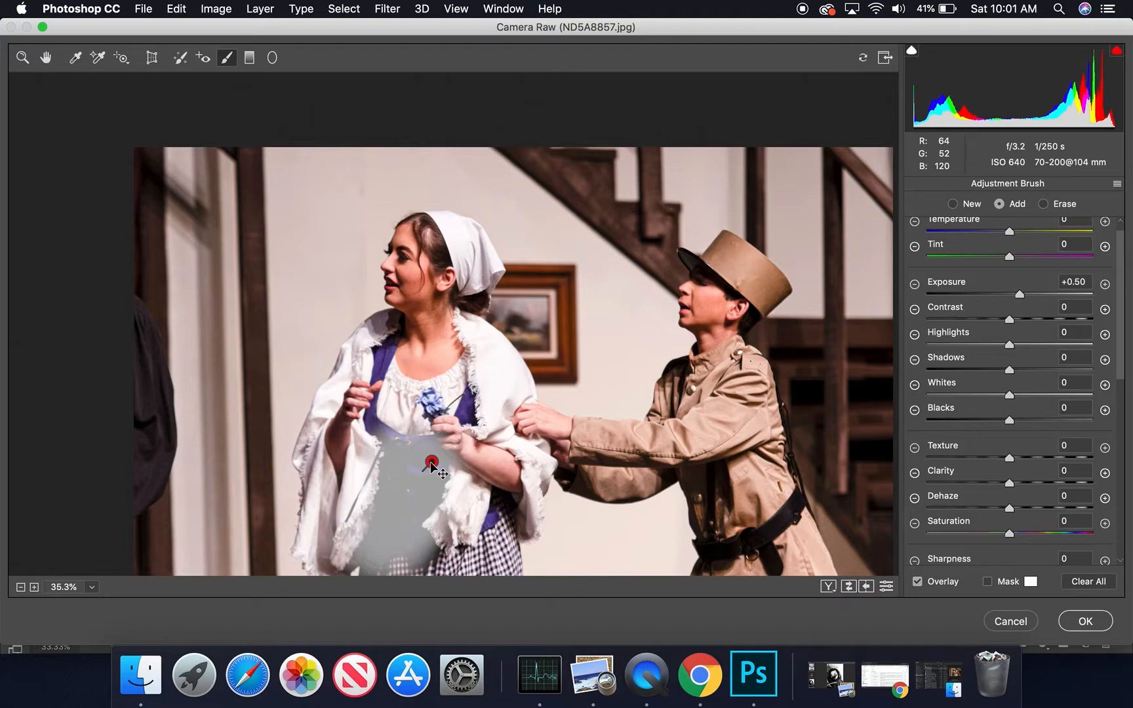
mouse_move(1019, 298)
mouse_down()
mouse_move(1076, 298)
mouse_move(1041, 299)
mouse_up()
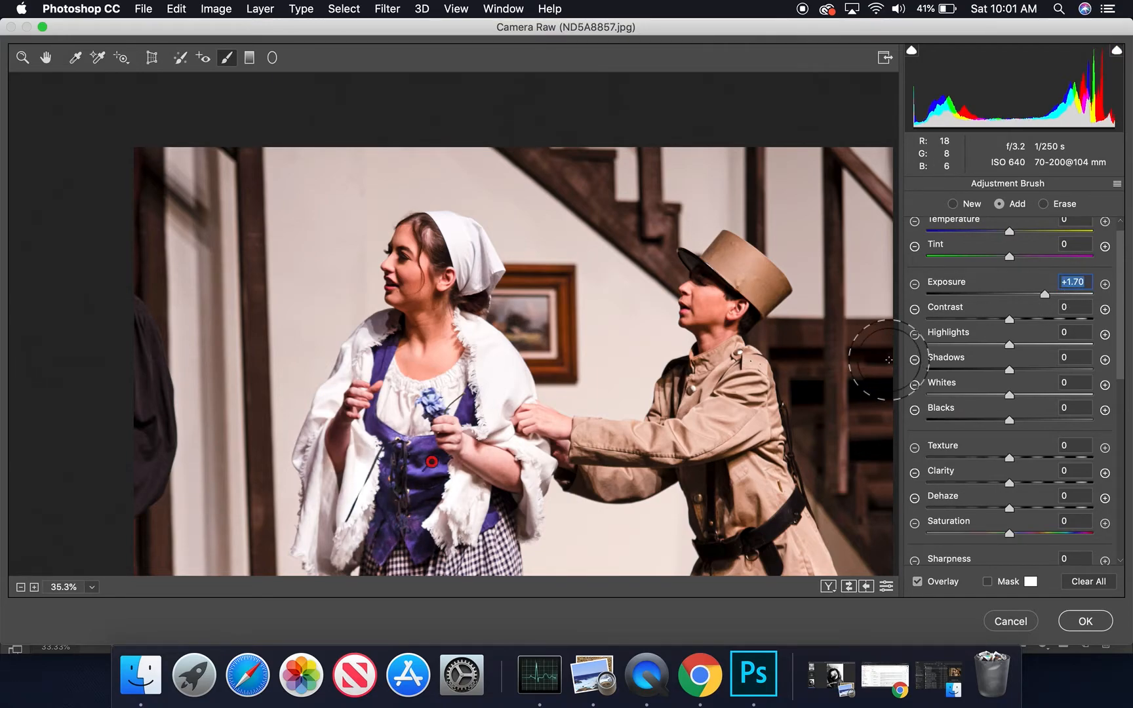
Brush a new adjustment with exposure +0.50 and shadows +11 over the soldier's face and jacket and the woman's face
click(952, 204)
drag(1031, 296, 1019, 296)
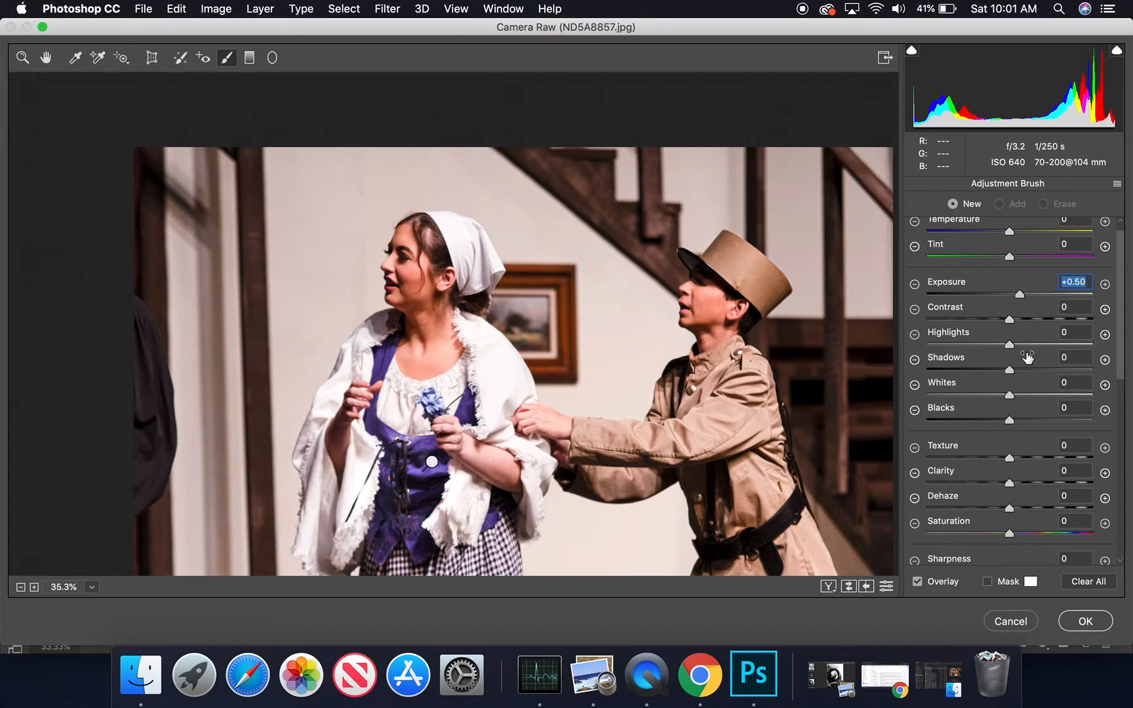
click(1034, 370)
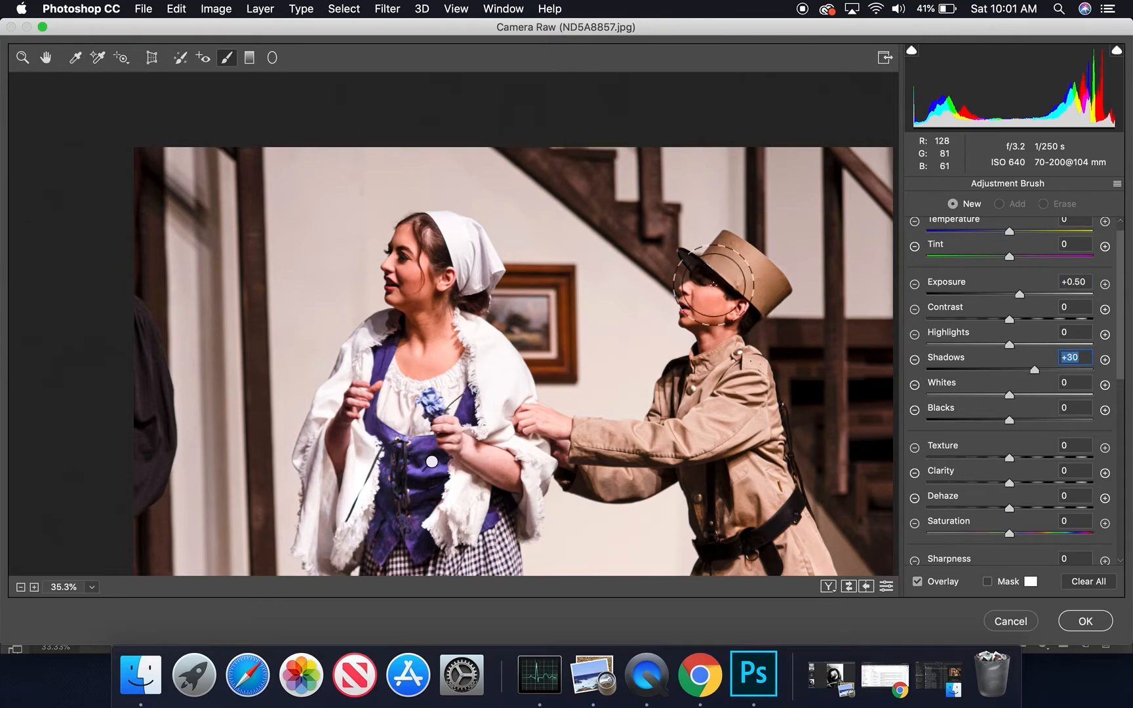
drag(737, 275, 708, 298)
drag(1034, 370, 1019, 371)
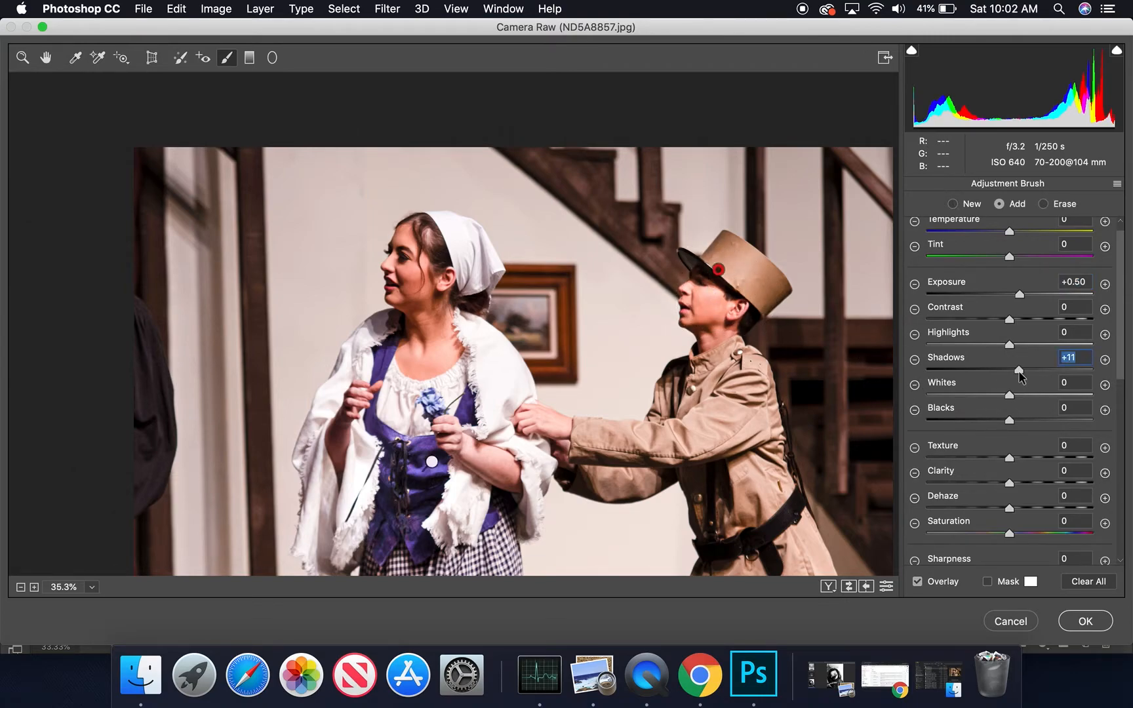
click(417, 272)
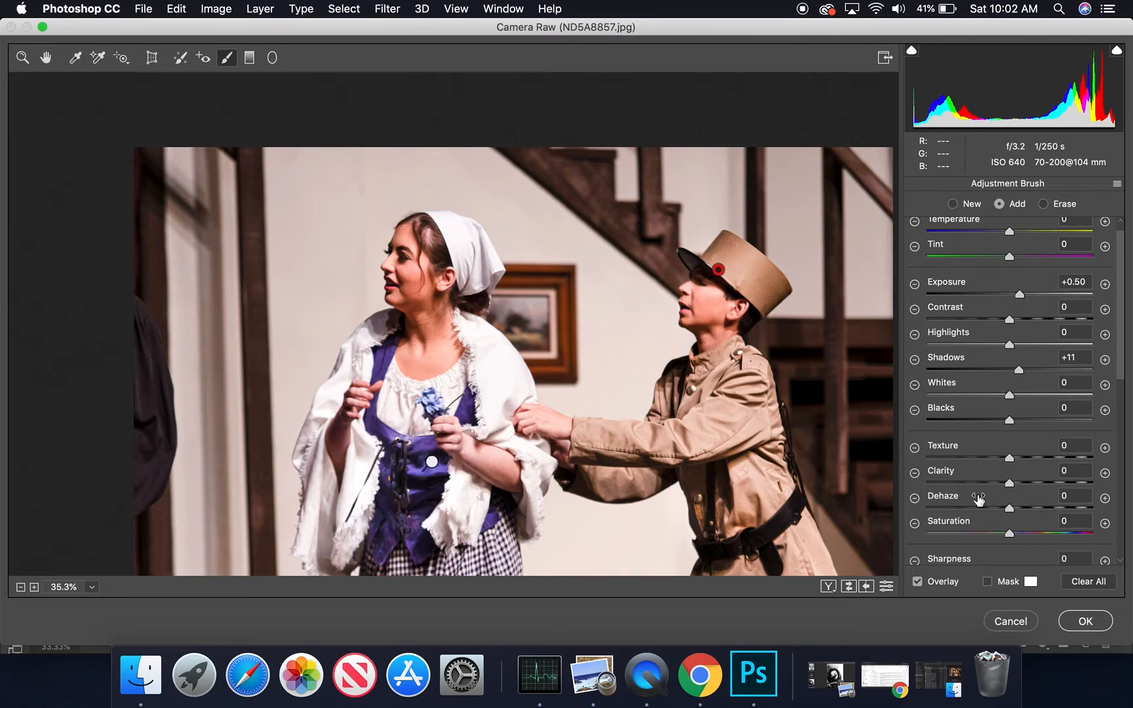
Show the mask of the face adjustment to check the painted areas, and hide it again
scroll(983, 498, down, 3)
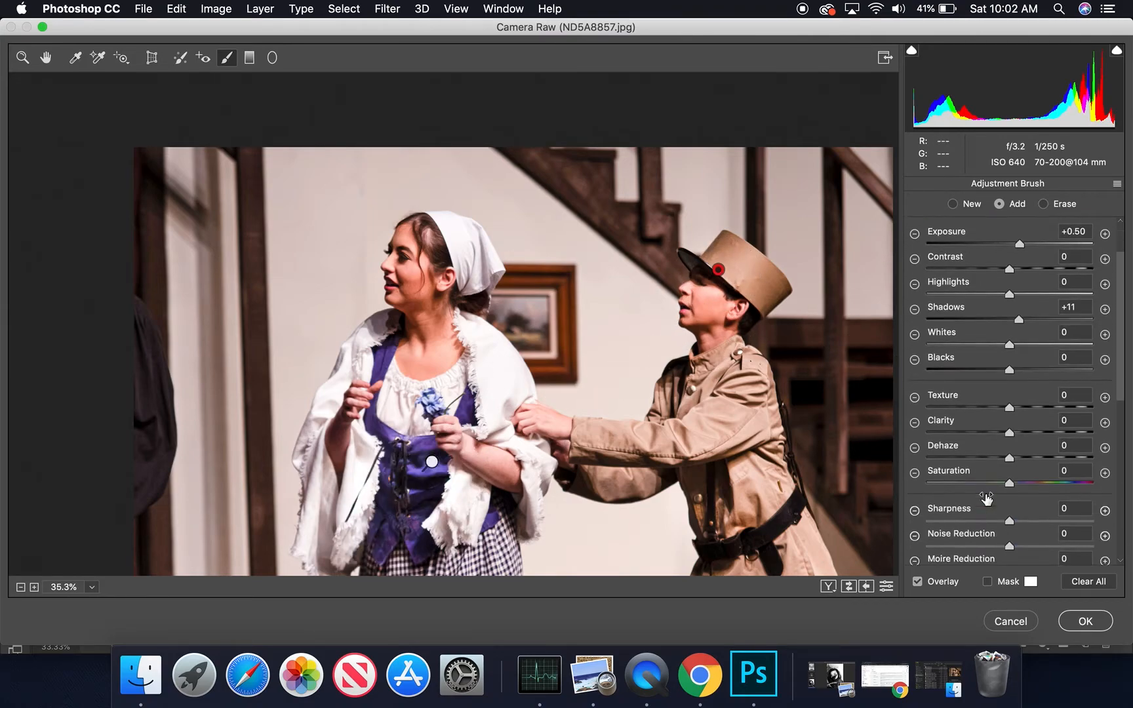
click(988, 582)
click(988, 582)
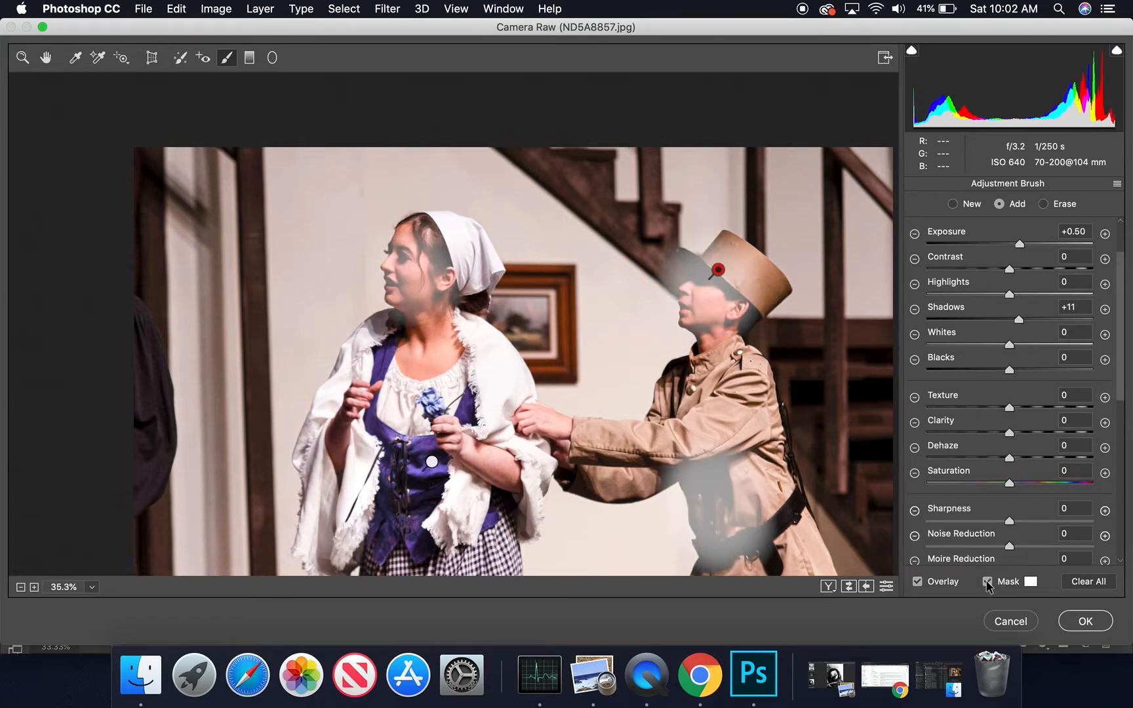
click(988, 582)
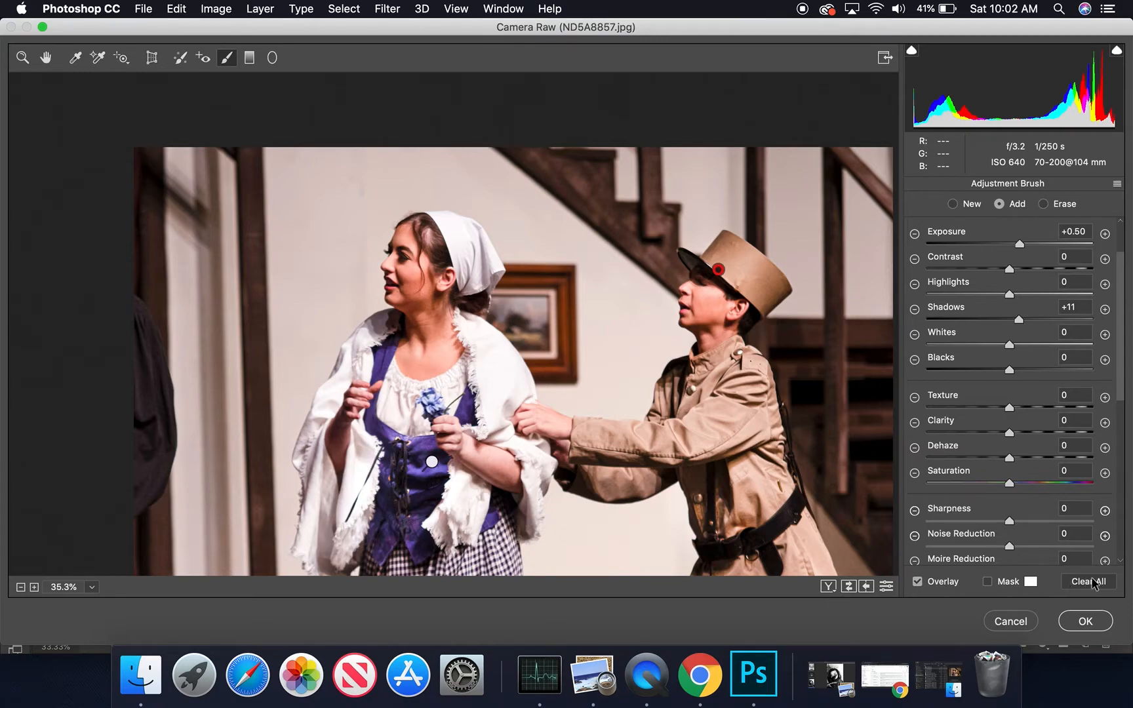
Try a graduated filter with exposure +2.00 running diagonally from the woman's head to the soldier's jacket, and clear it
click(250, 58)
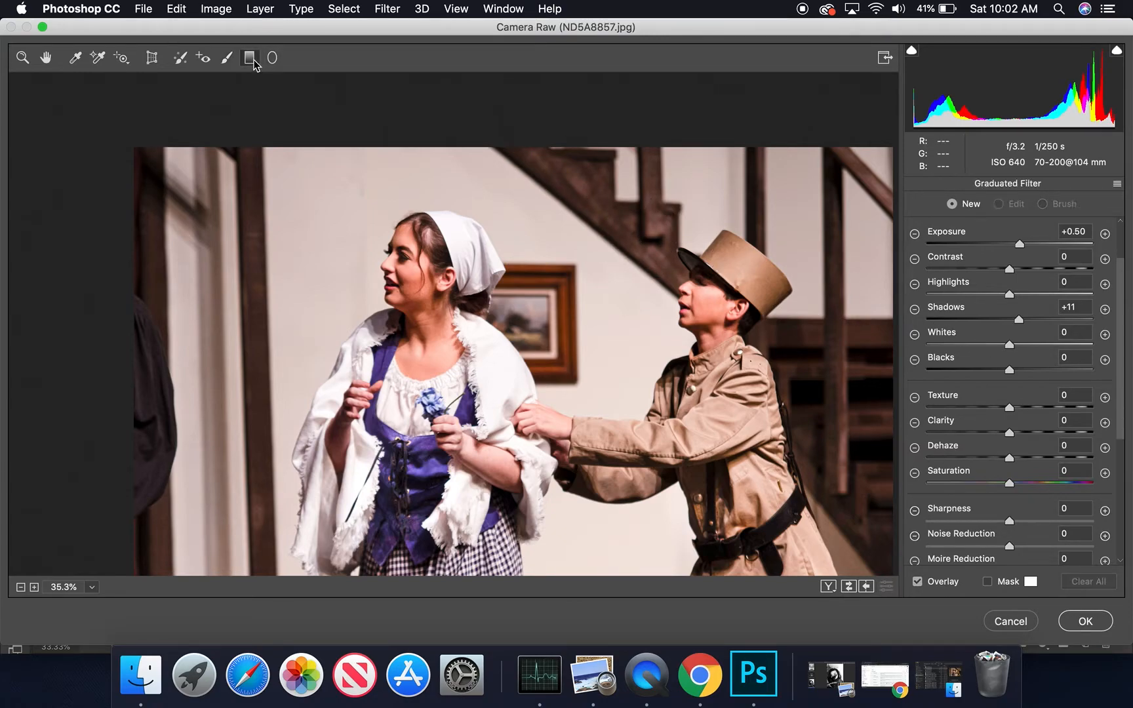
click(1104, 234)
click(1104, 234)
click(1104, 234)
click(1105, 234)
drag(476, 282, 736, 453)
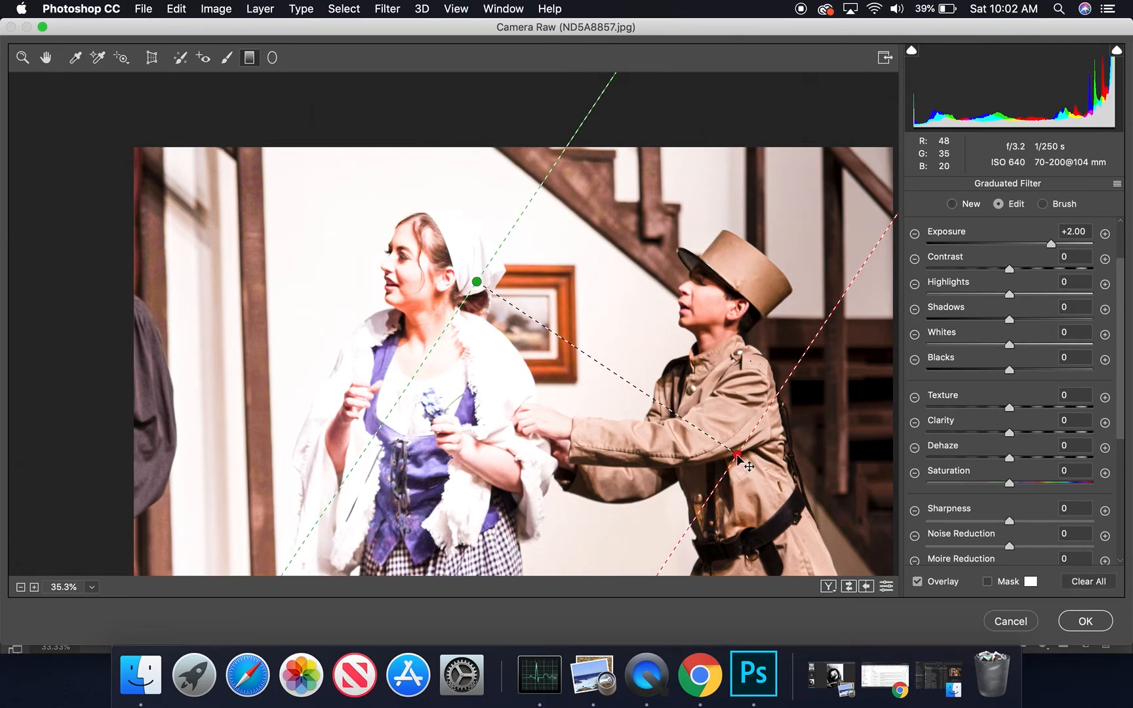
click(1071, 582)
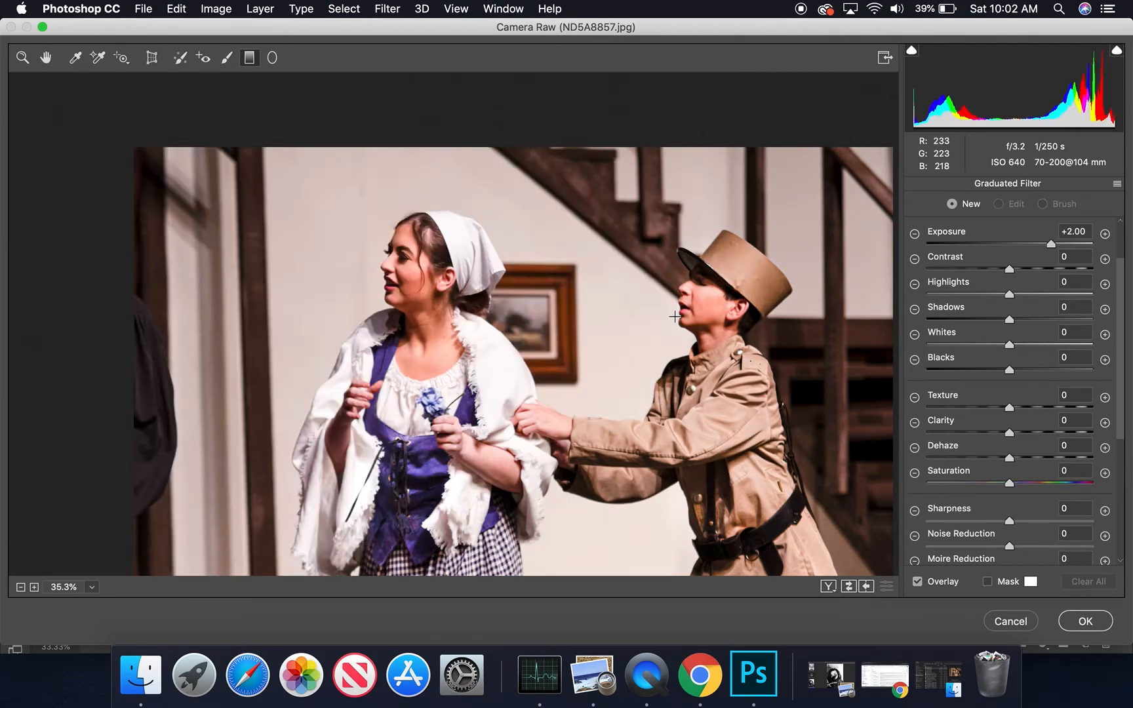
Draw a wide elliptical radial filter around both actors with exposure +2.00 and limit its effect to Inside
click(270, 59)
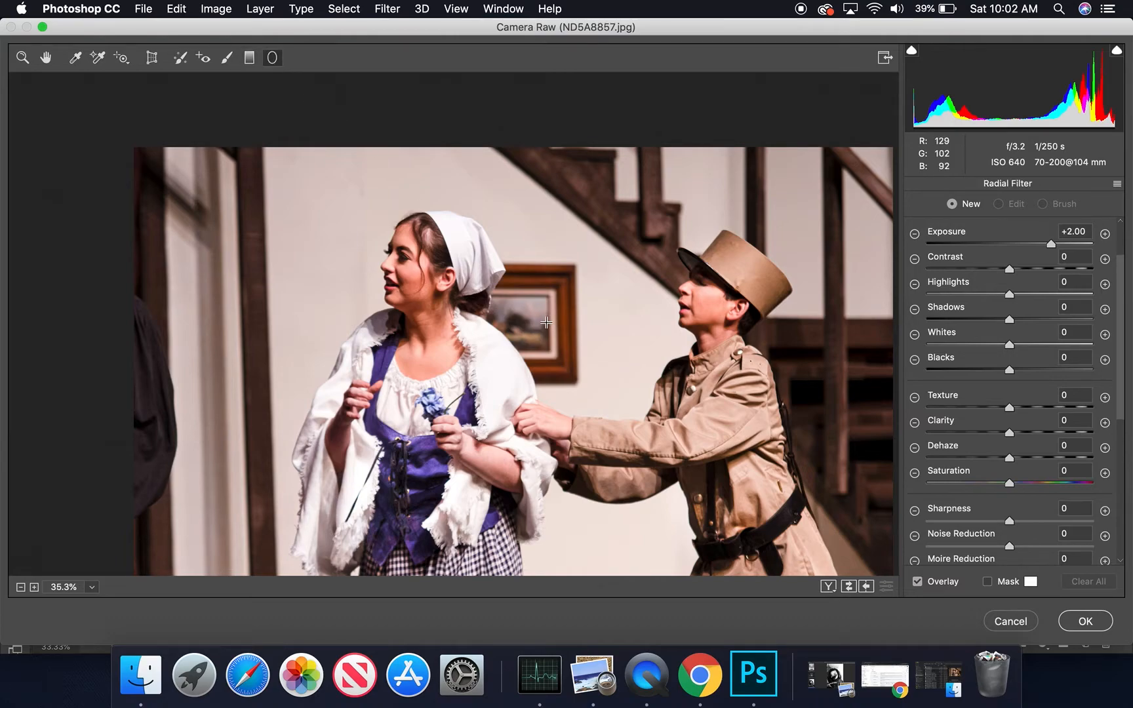
drag(536, 317, 740, 455)
scroll(1004, 476, down, 5)
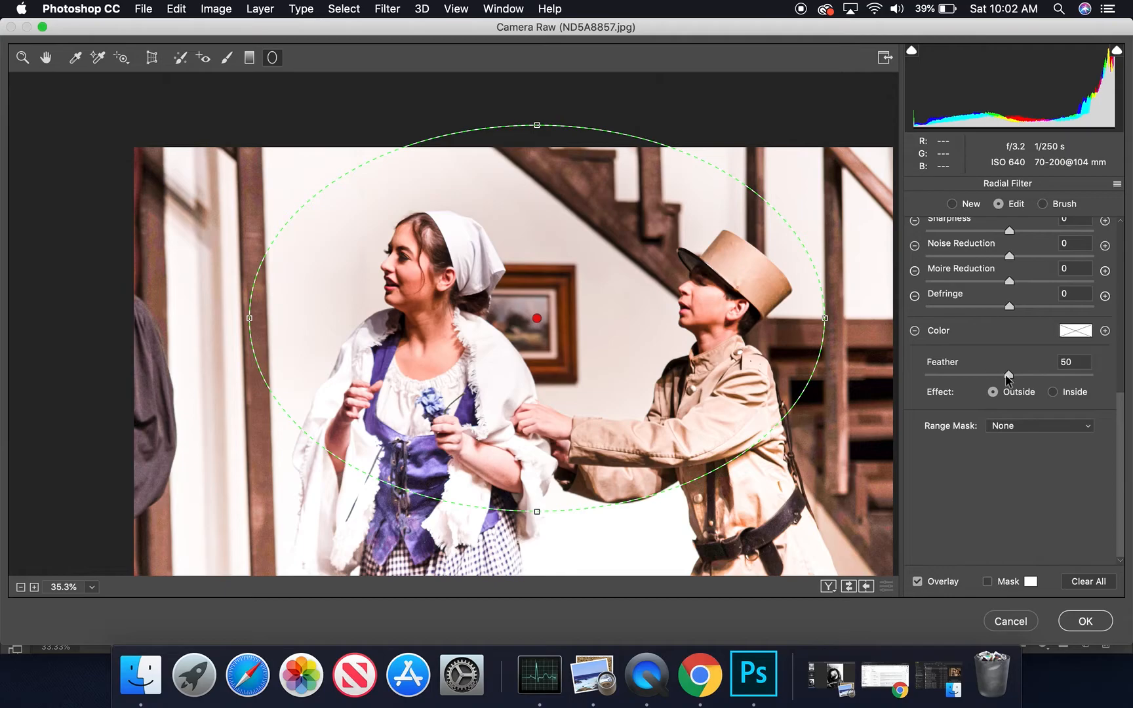
click(1054, 392)
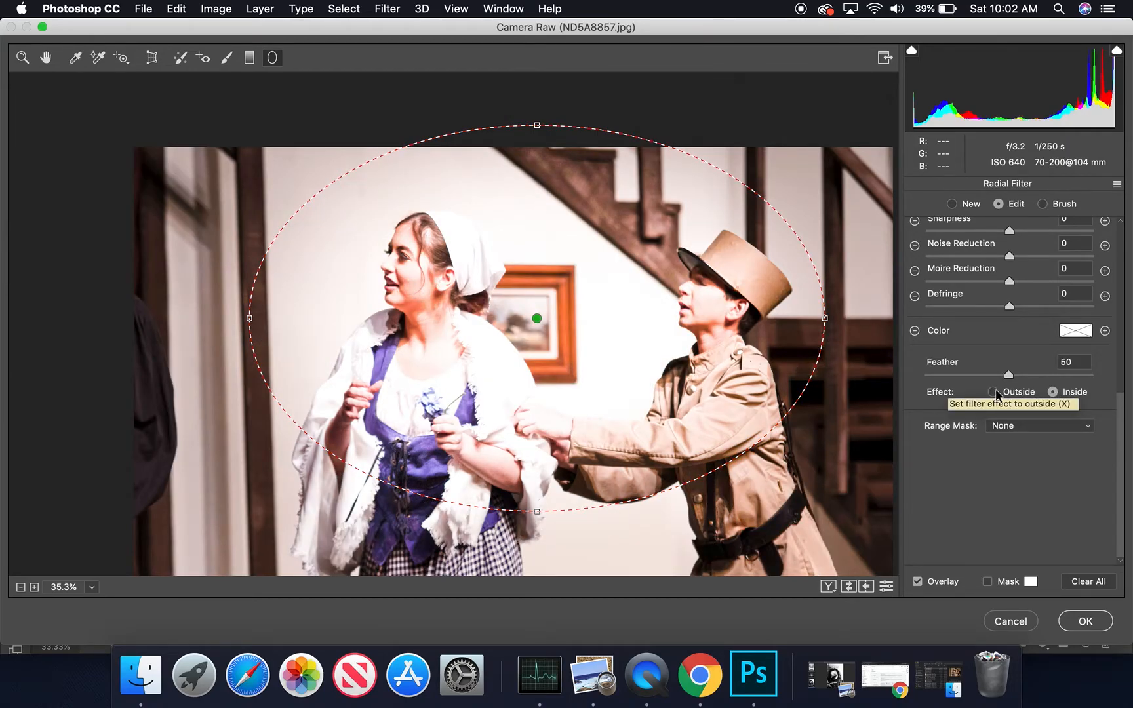
Lower the radial filter's exposure well below zero and switch its effect to Outside to darken the area around the actors
scroll(1021, 298, up, 5)
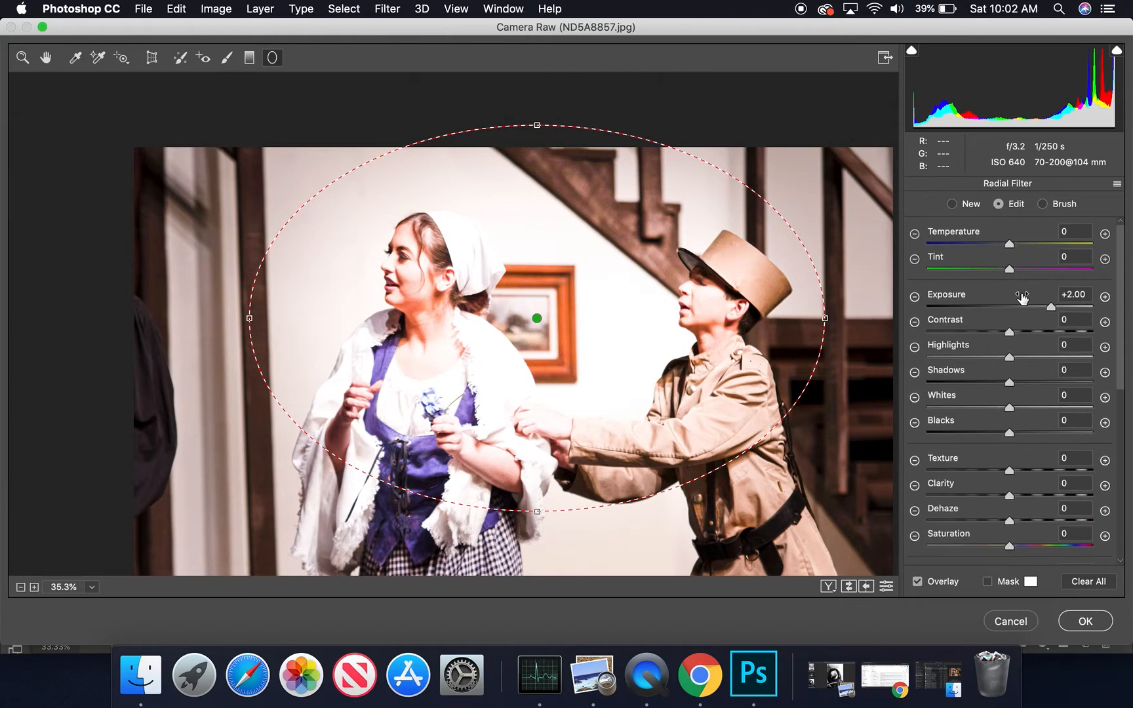
click(979, 307)
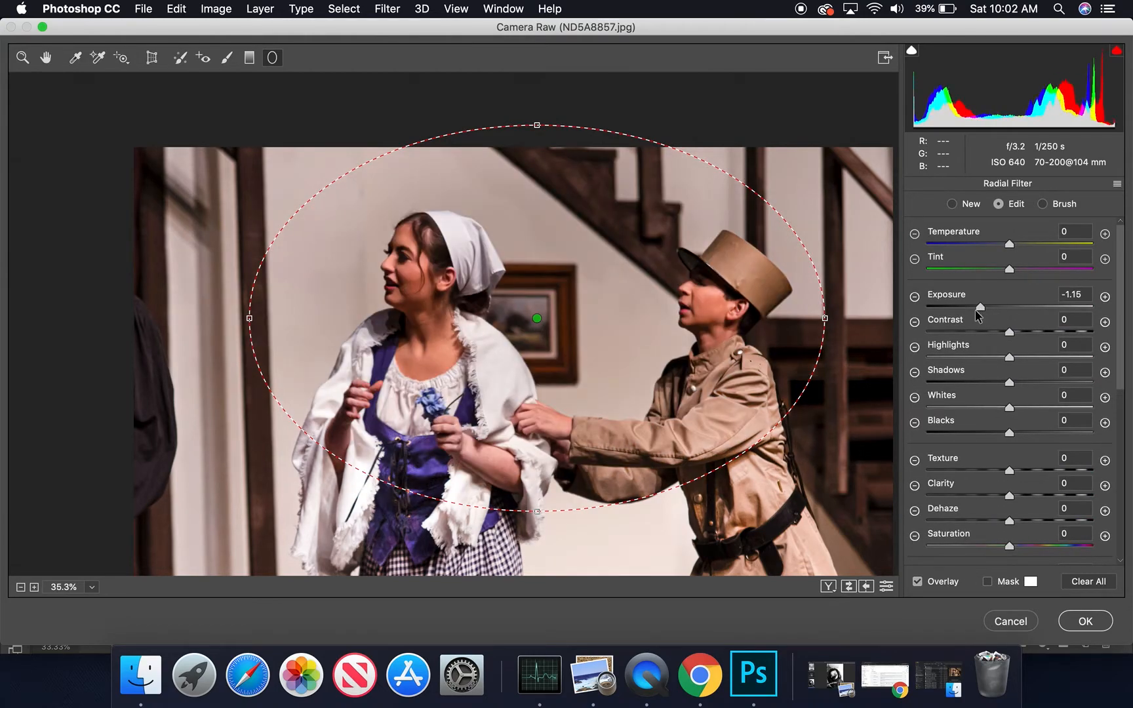
scroll(1075, 459, down, 5)
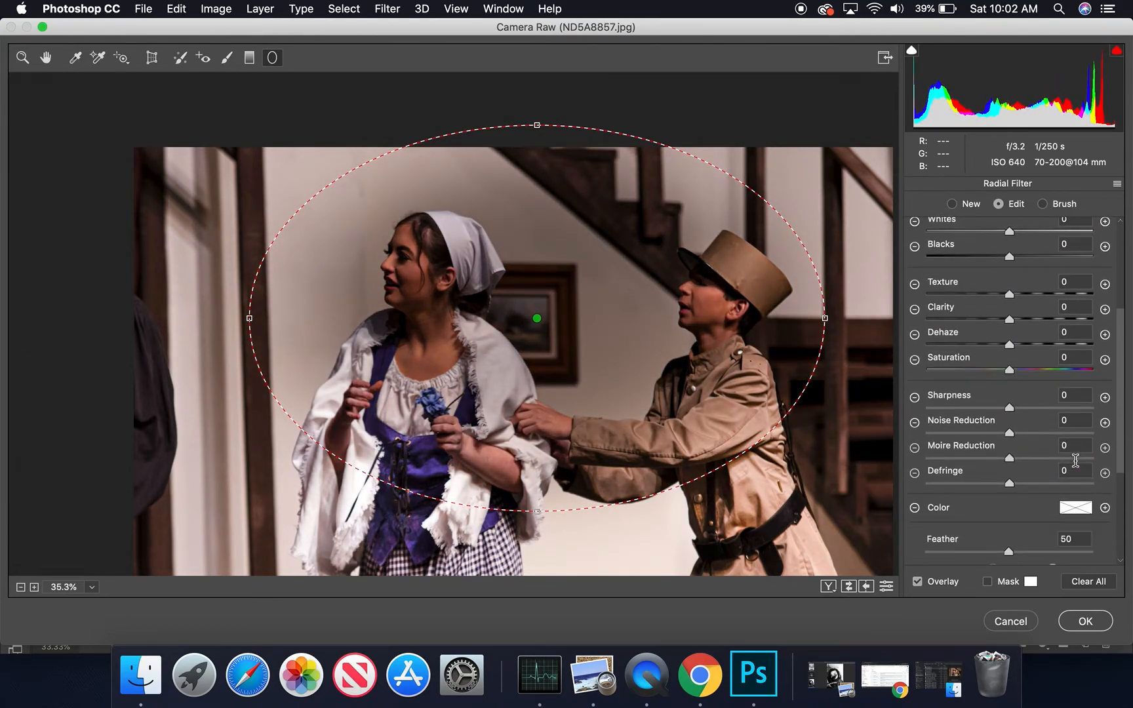
scroll(1075, 460, down, 3)
click(993, 443)
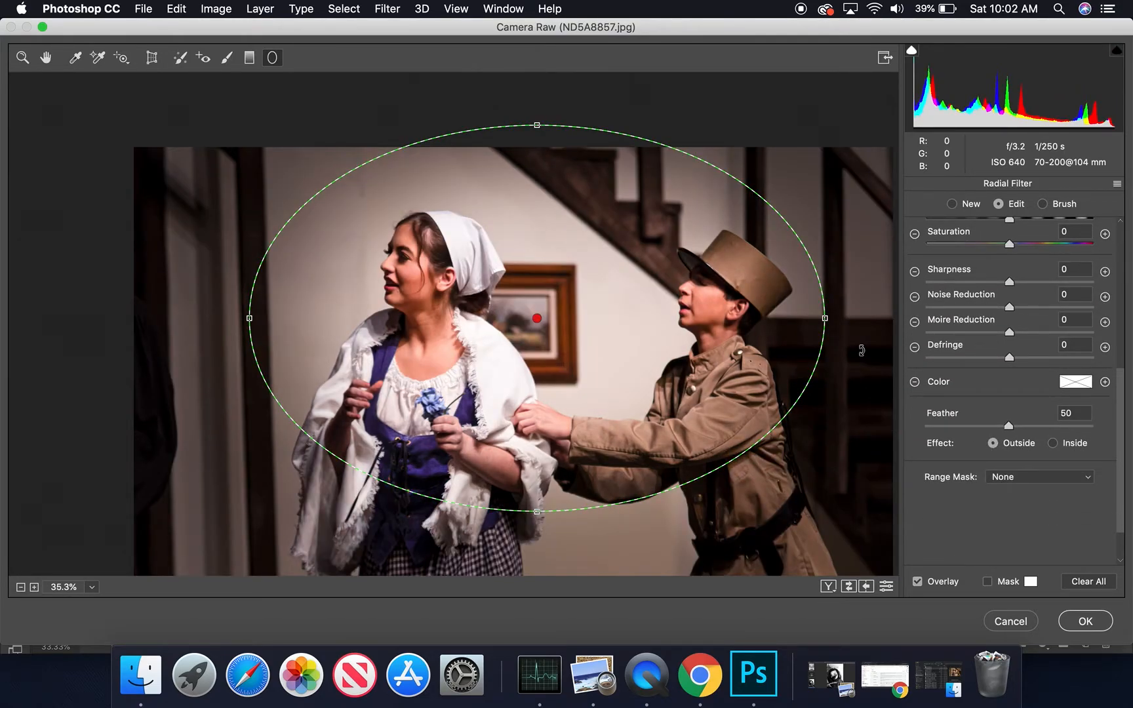
scroll(997, 340, up, 8)
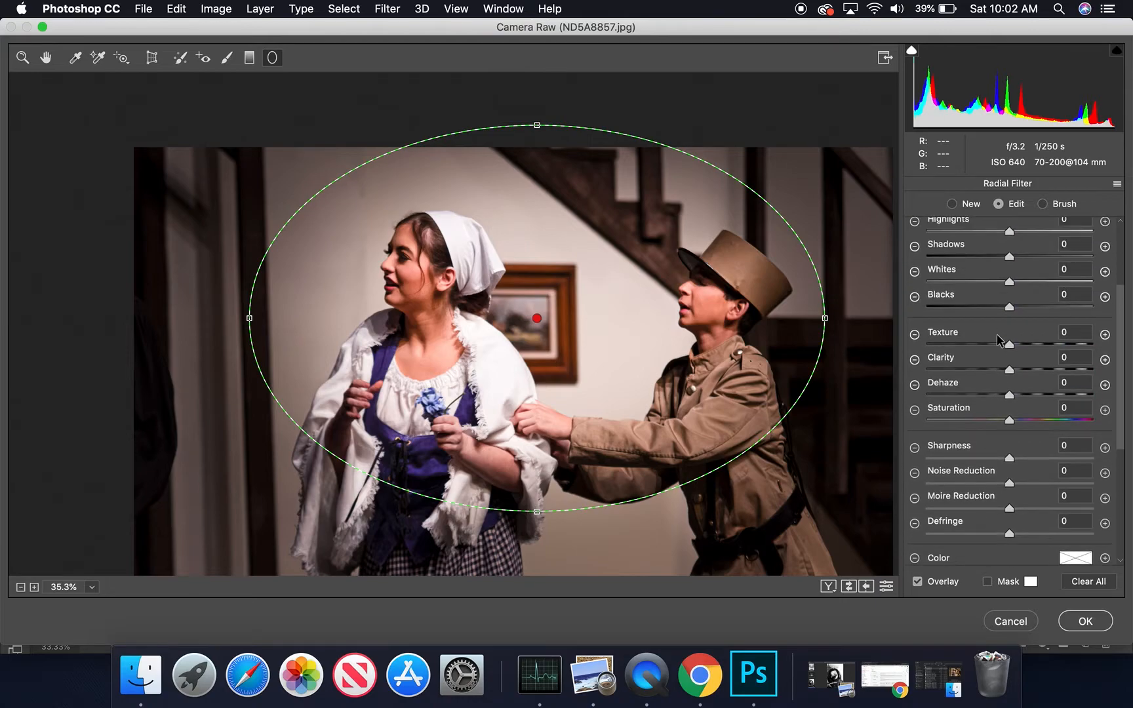
Try the darkening radial filter at exposure -0.55, and clear all radial filters from the photo
click(997, 306)
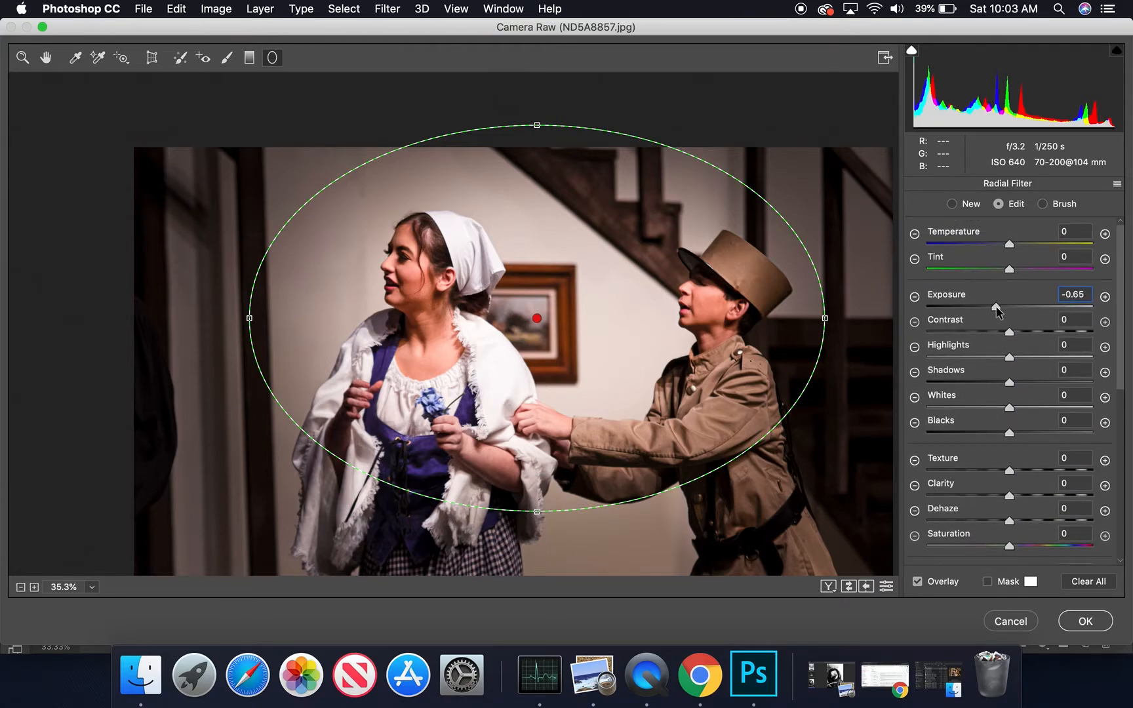
drag(996, 306, 997, 306)
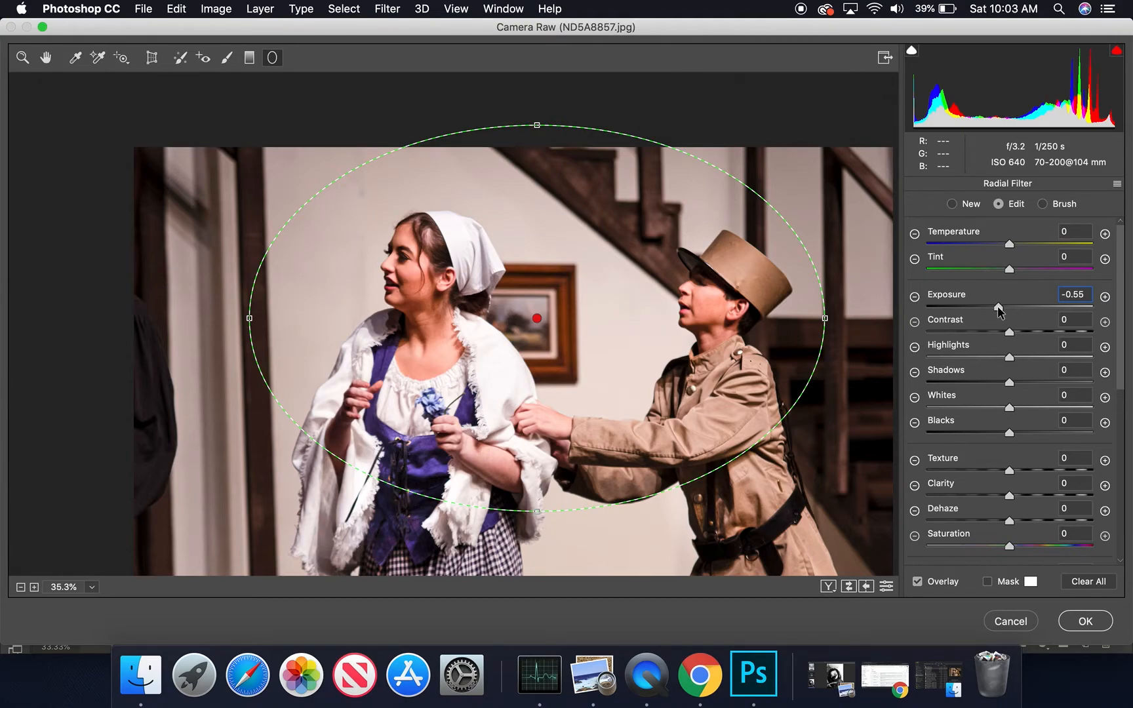
click(1078, 584)
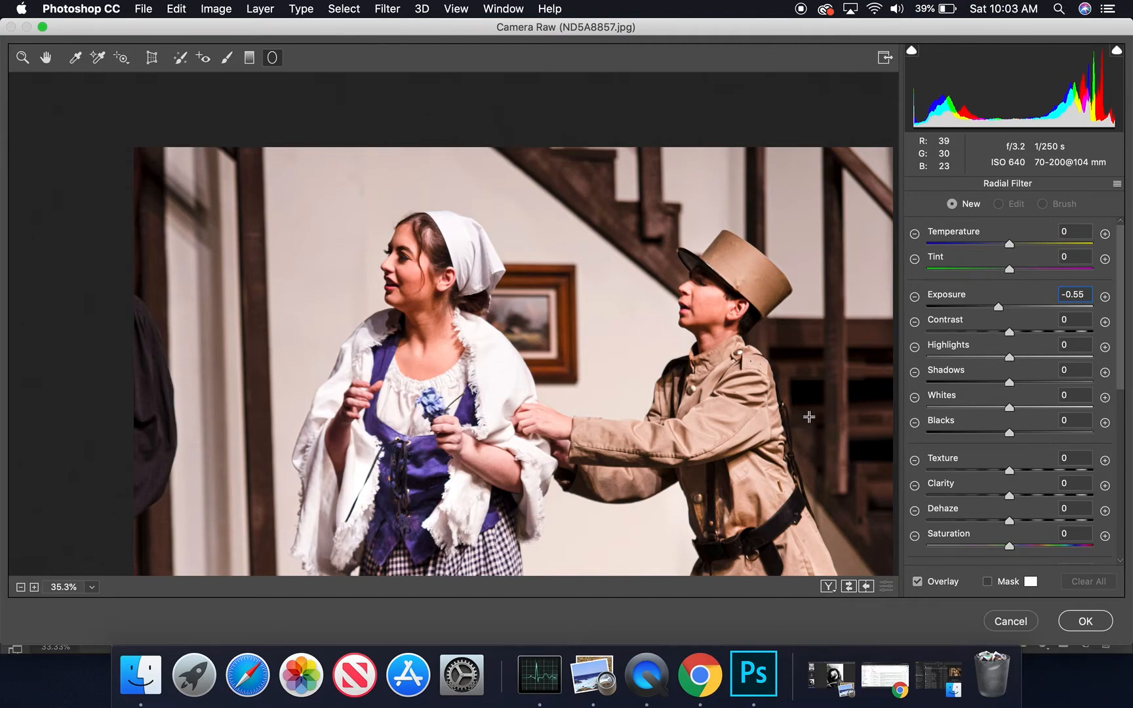
Apply the Camera Raw adjustments and convert the Background copy layer to a smart object
click(1078, 621)
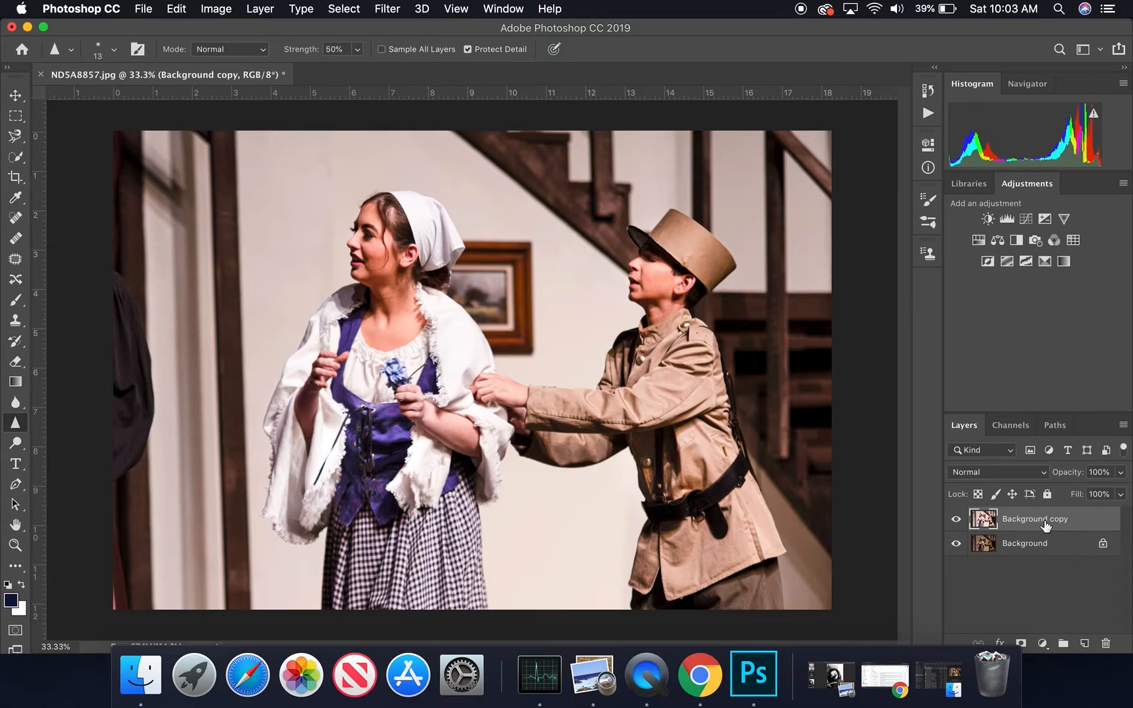
right_click(1029, 522)
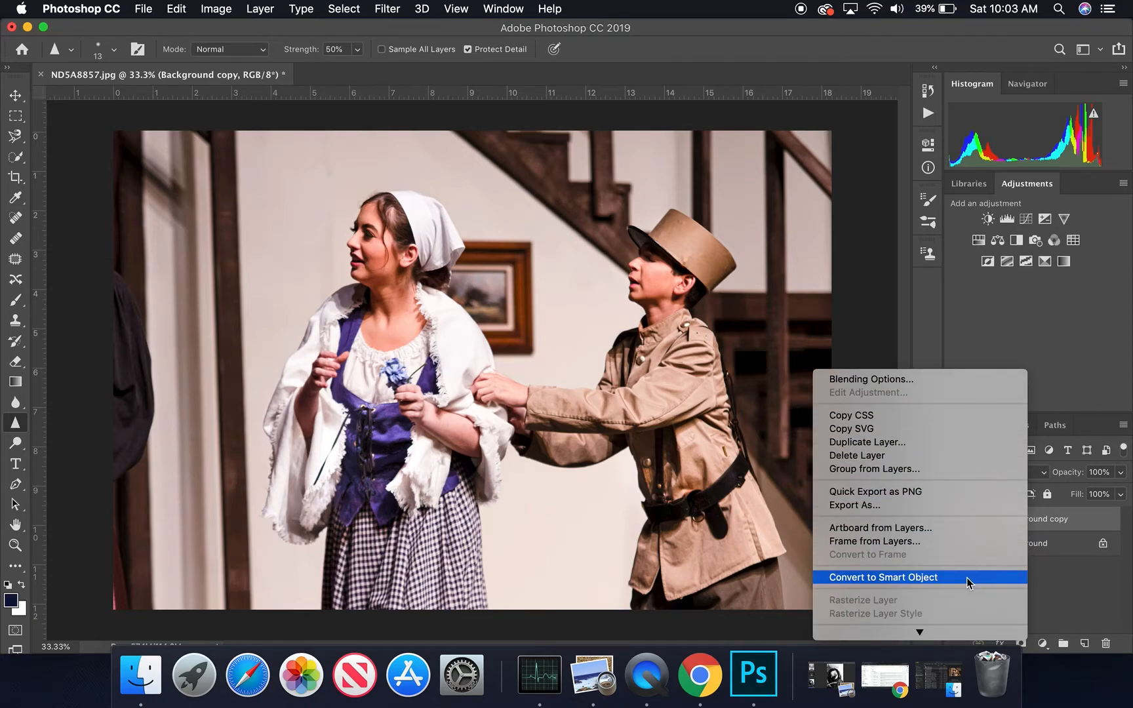
click(966, 577)
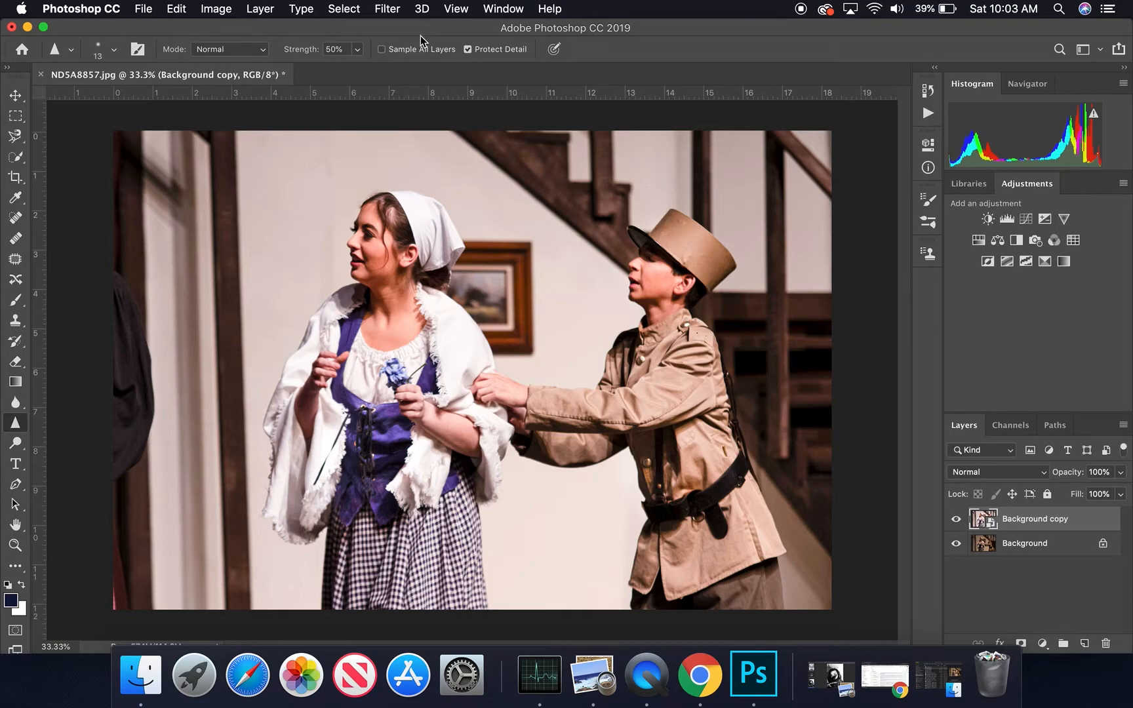
Apply the Camera Raw Filter to the Background copy smart object with exposure +1.90
click(395, 10)
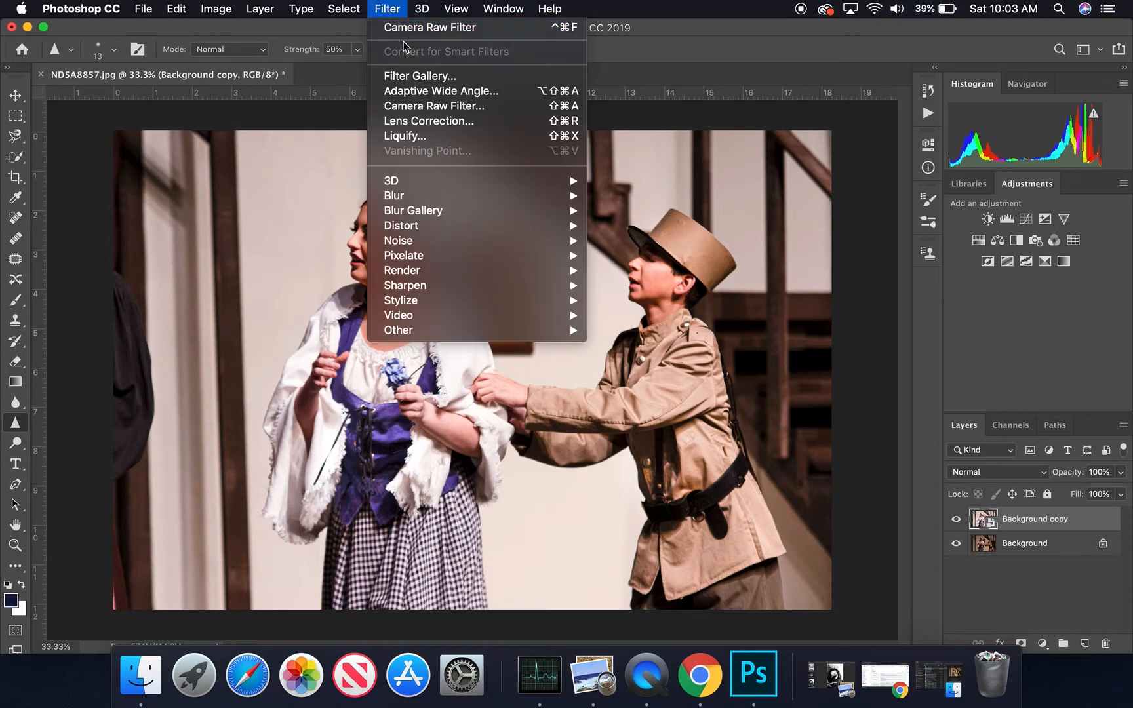
click(421, 107)
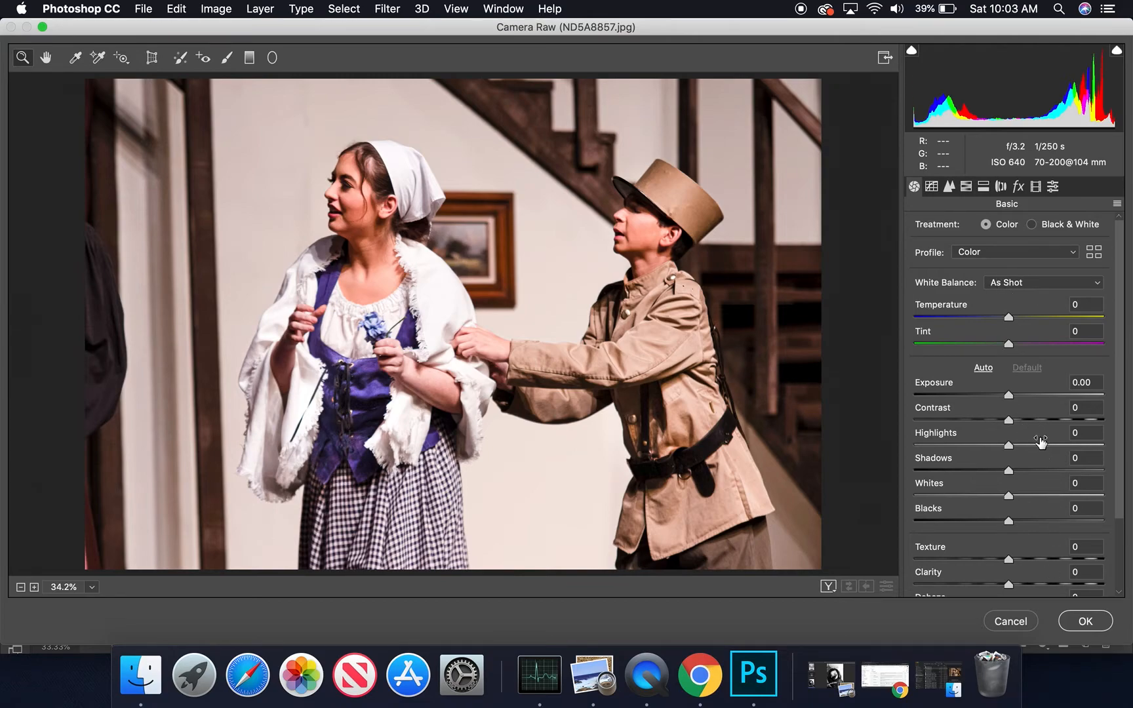
click(1044, 395)
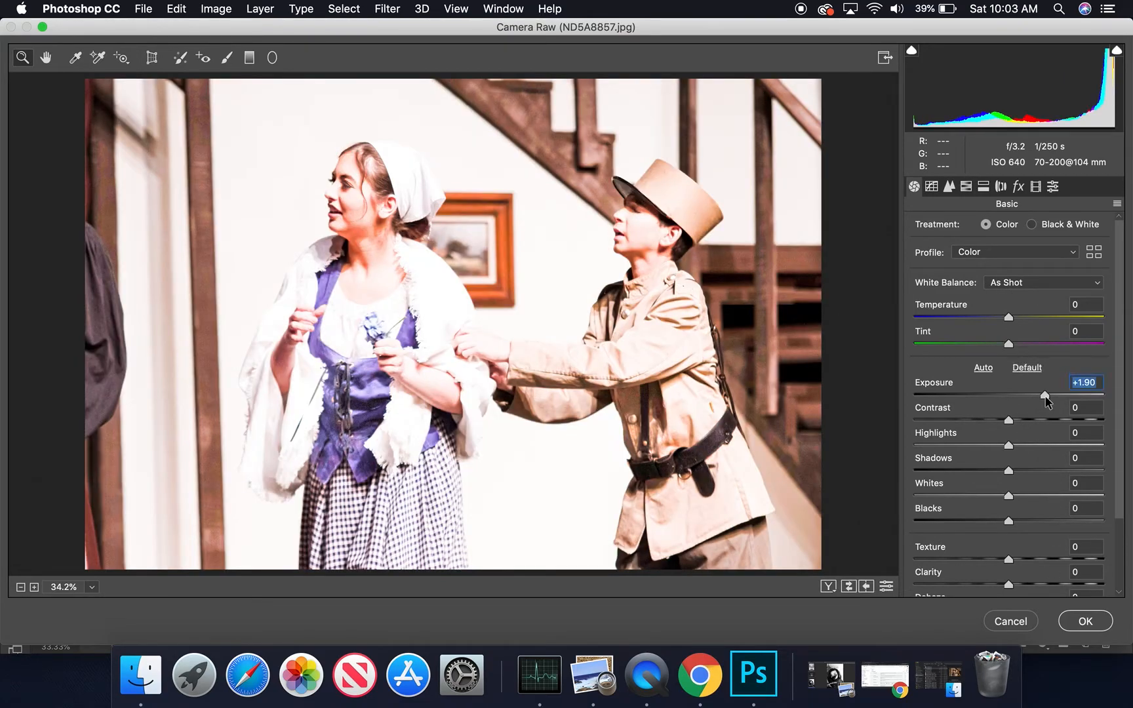
click(1089, 621)
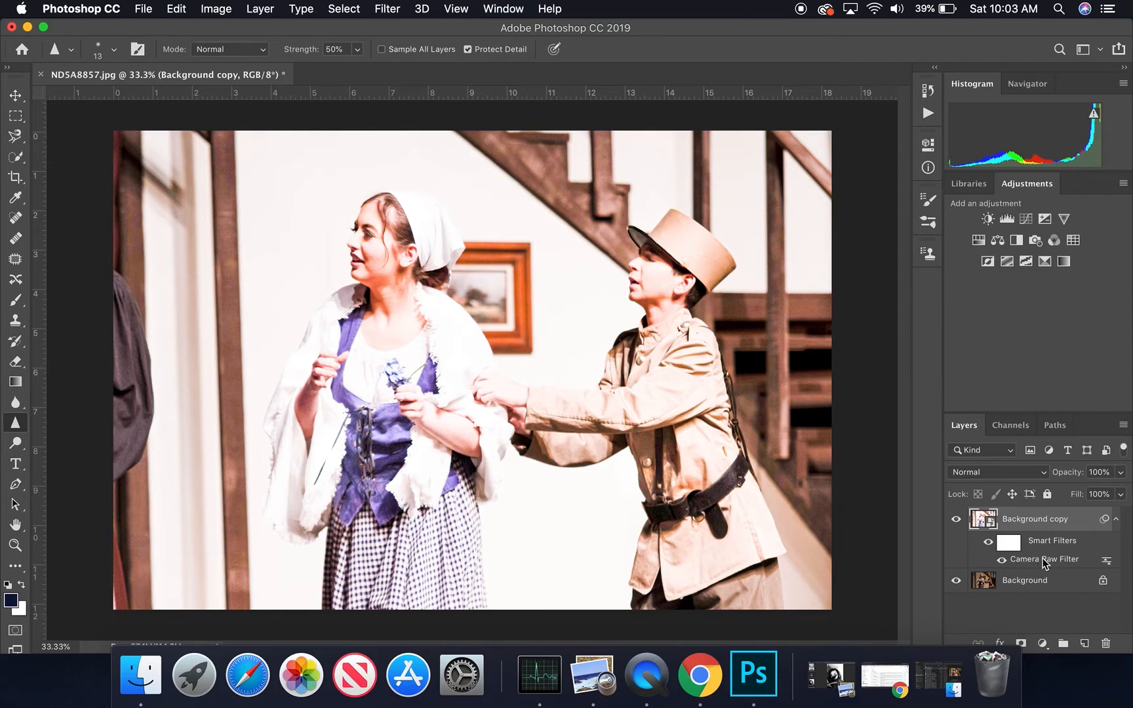
Reopen the Background copy's Camera Raw smart filter and set its exposure to +0.05
double_click(1043, 561)
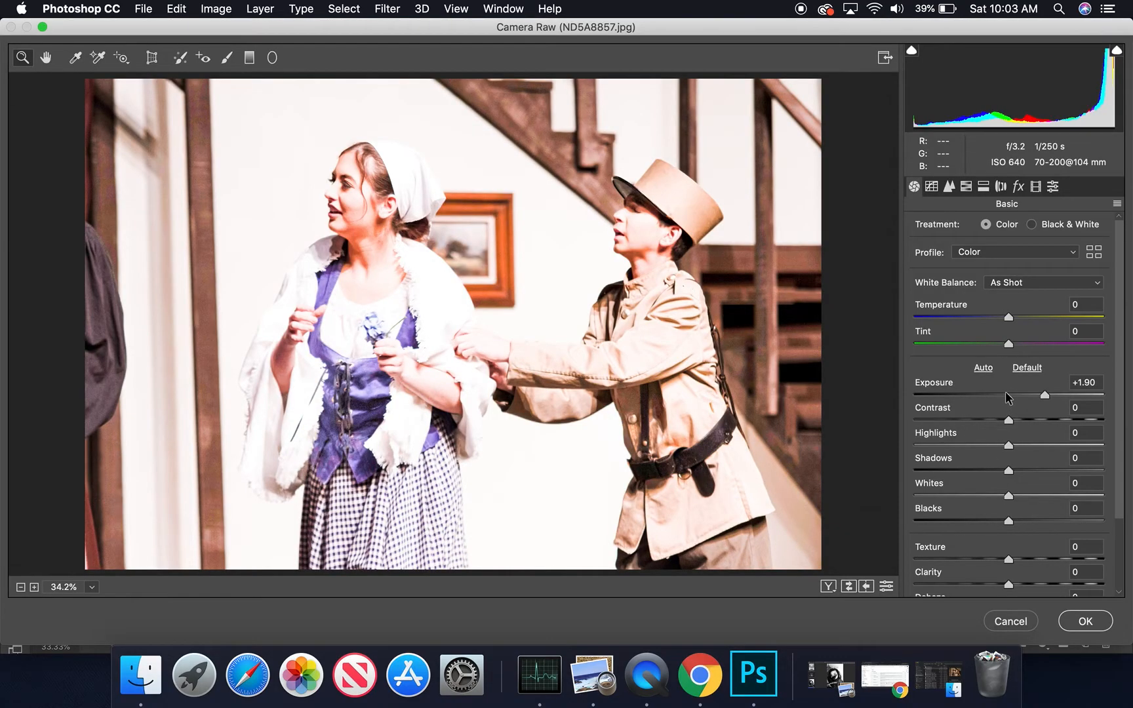
click(1005, 394)
drag(1005, 393, 1012, 394)
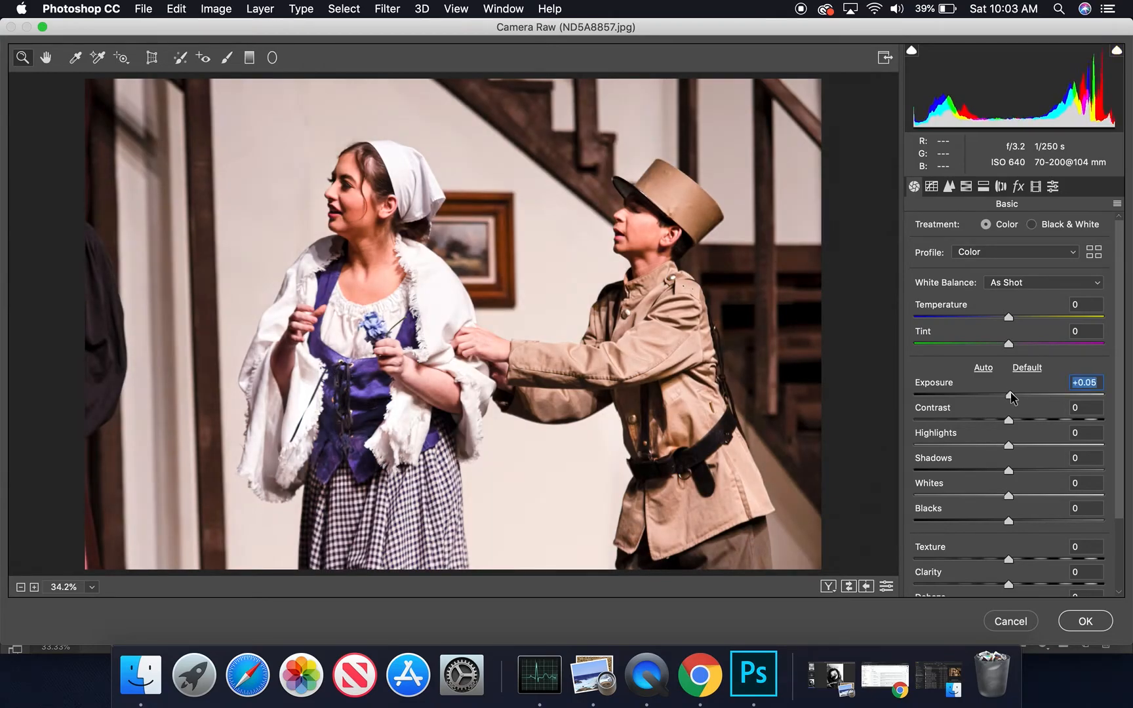
click(1083, 620)
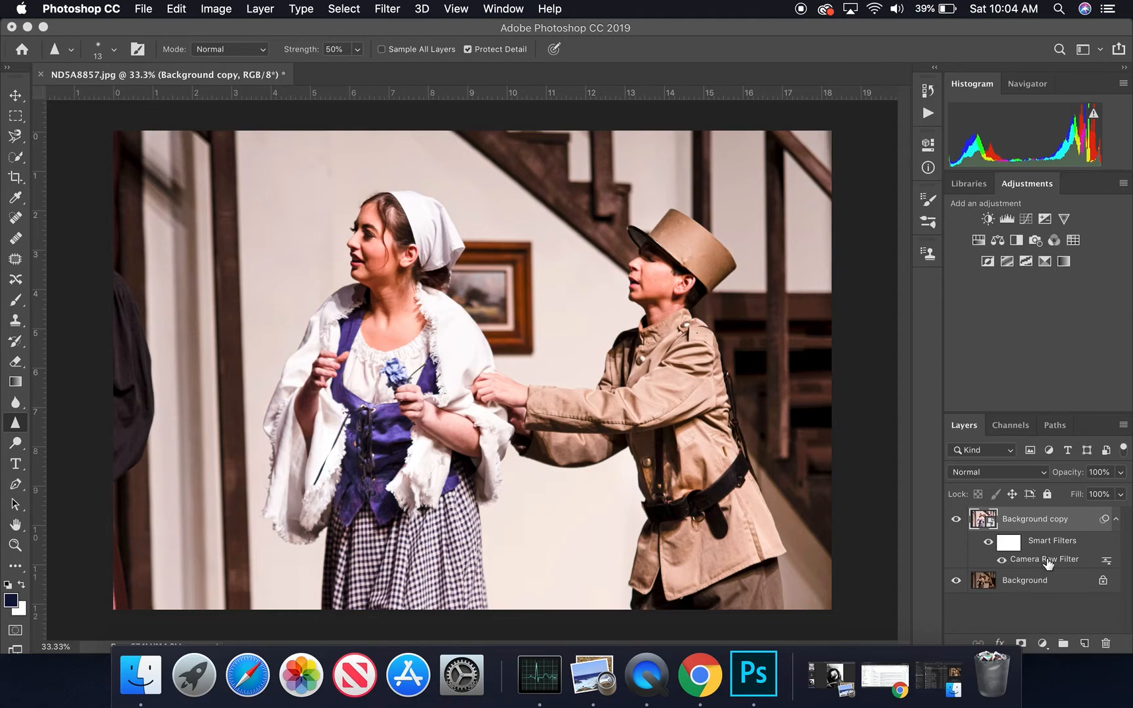
right_click(1036, 522)
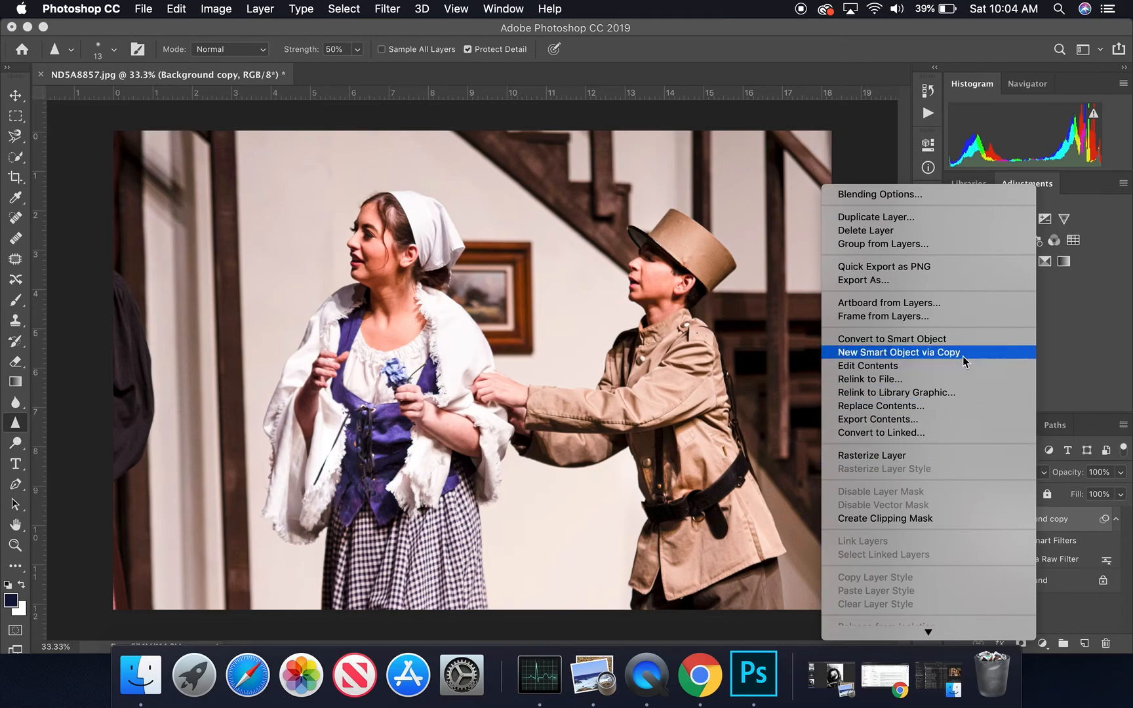
click(1057, 371)
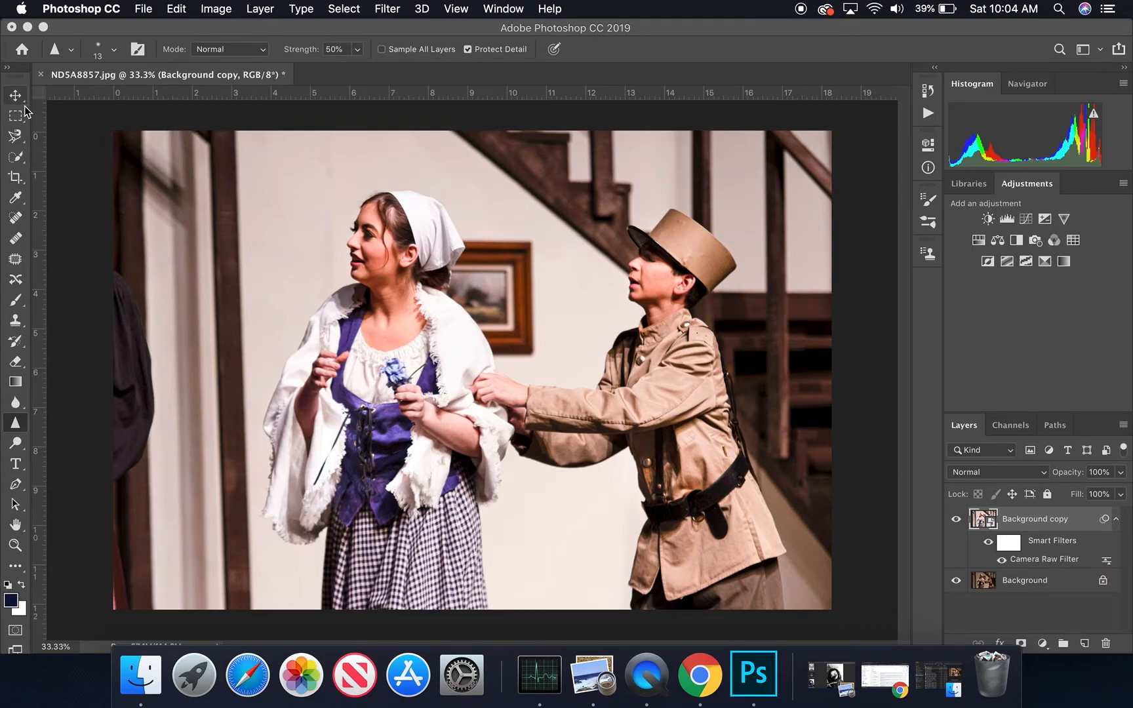
Crop a narrow strip off all four edges of the photo, keeping both actors centred in the frame
click(16, 177)
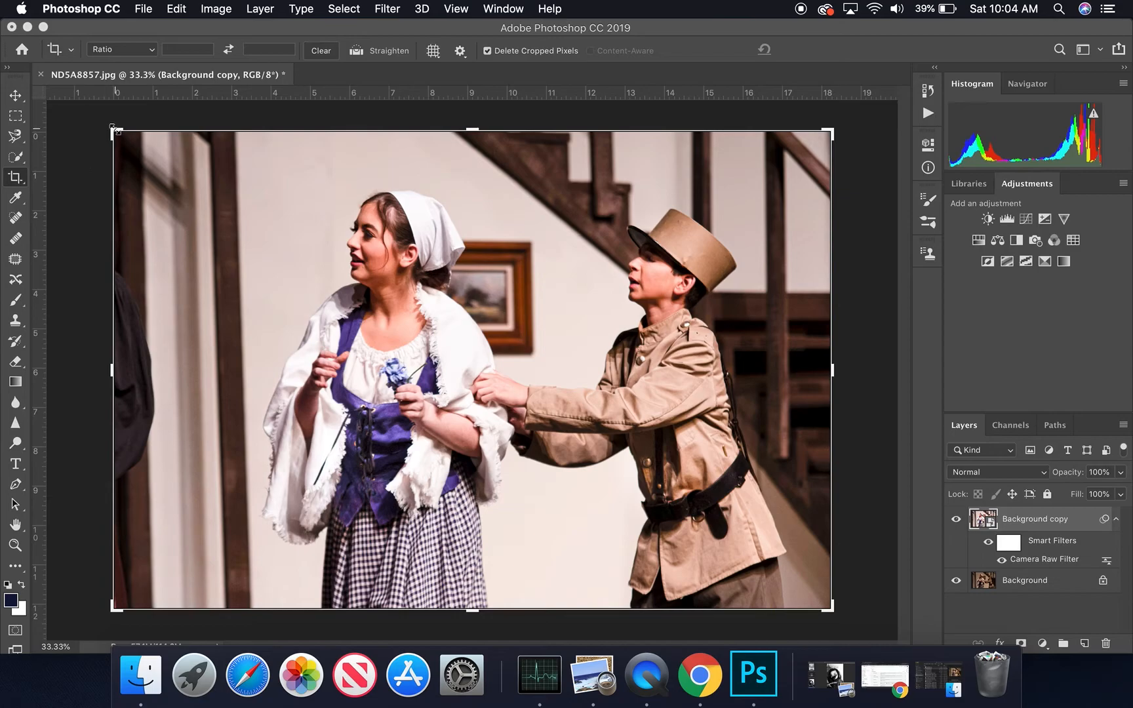
drag(115, 133, 143, 159)
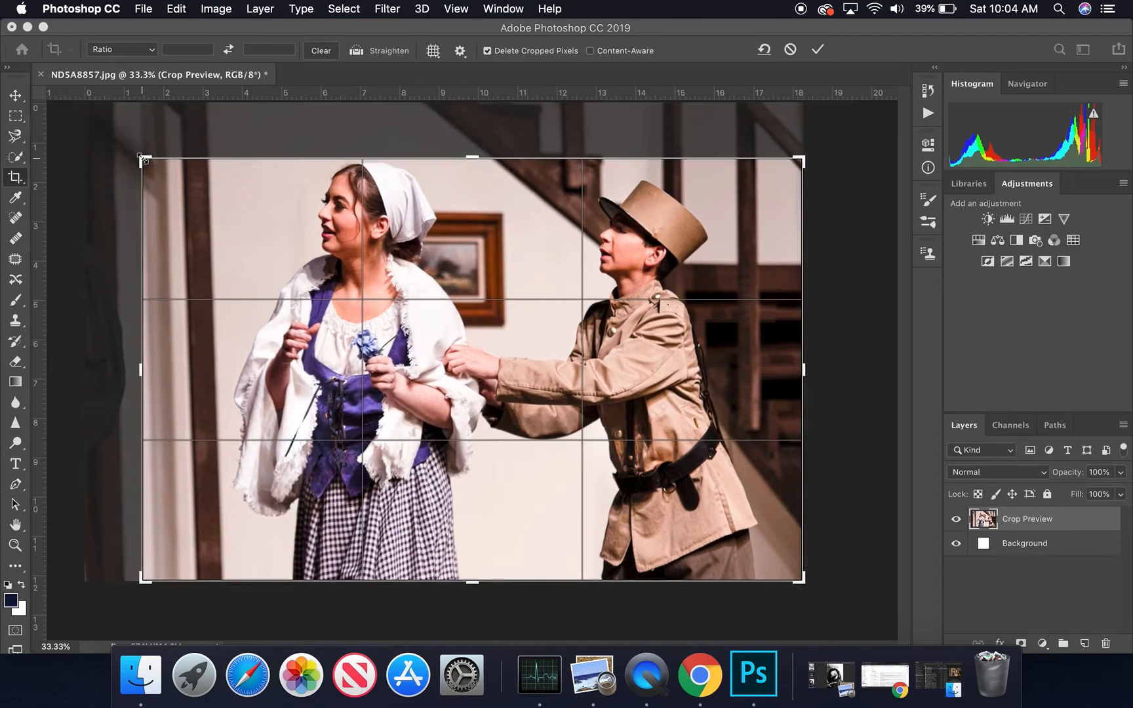
drag(211, 243, 238, 269)
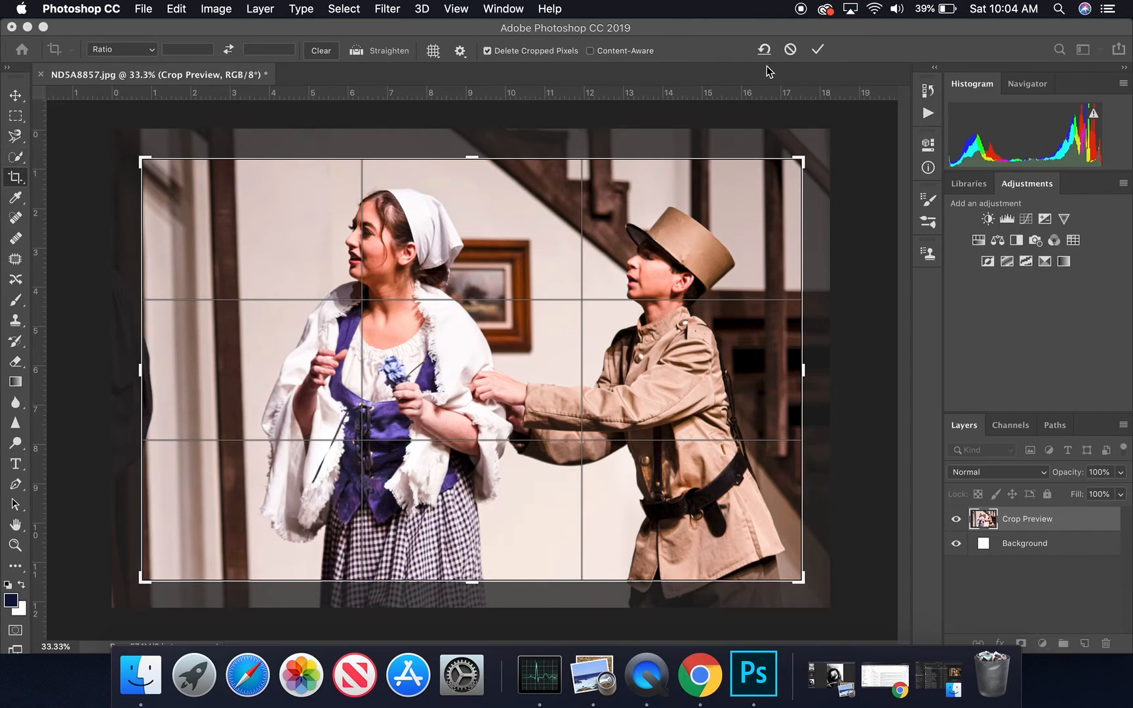
click(816, 51)
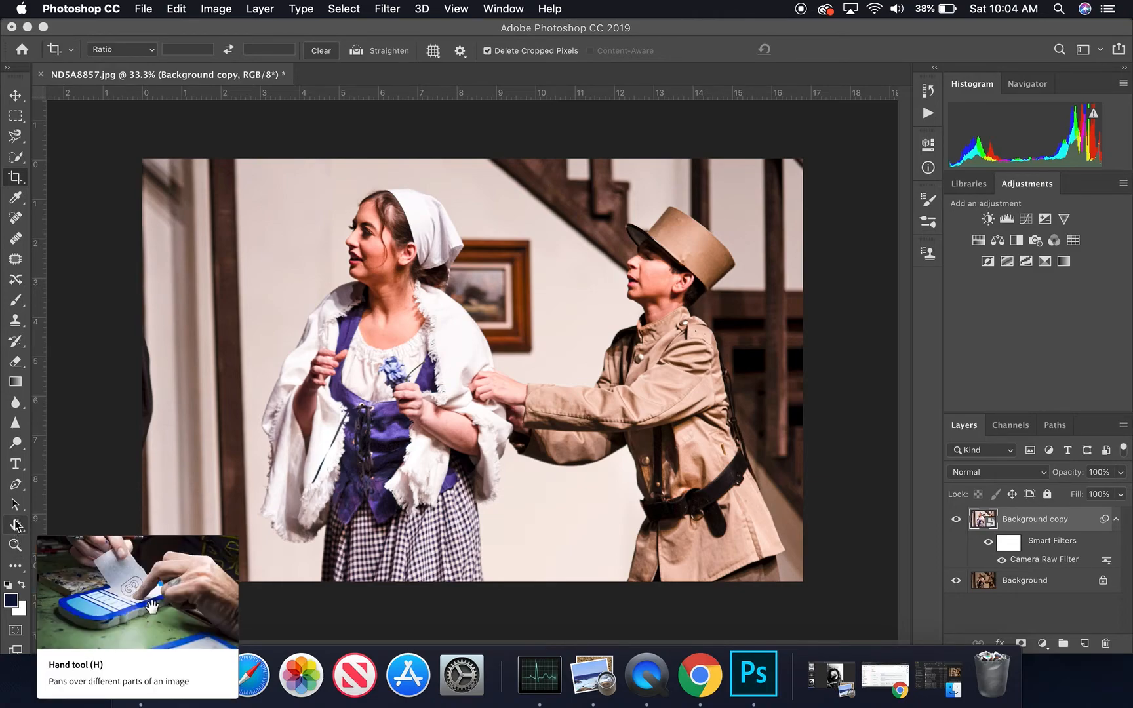
Try the Spot Healing Brush on the soldier's chest button and accept rasterizing the Background copy smart object
click(15, 218)
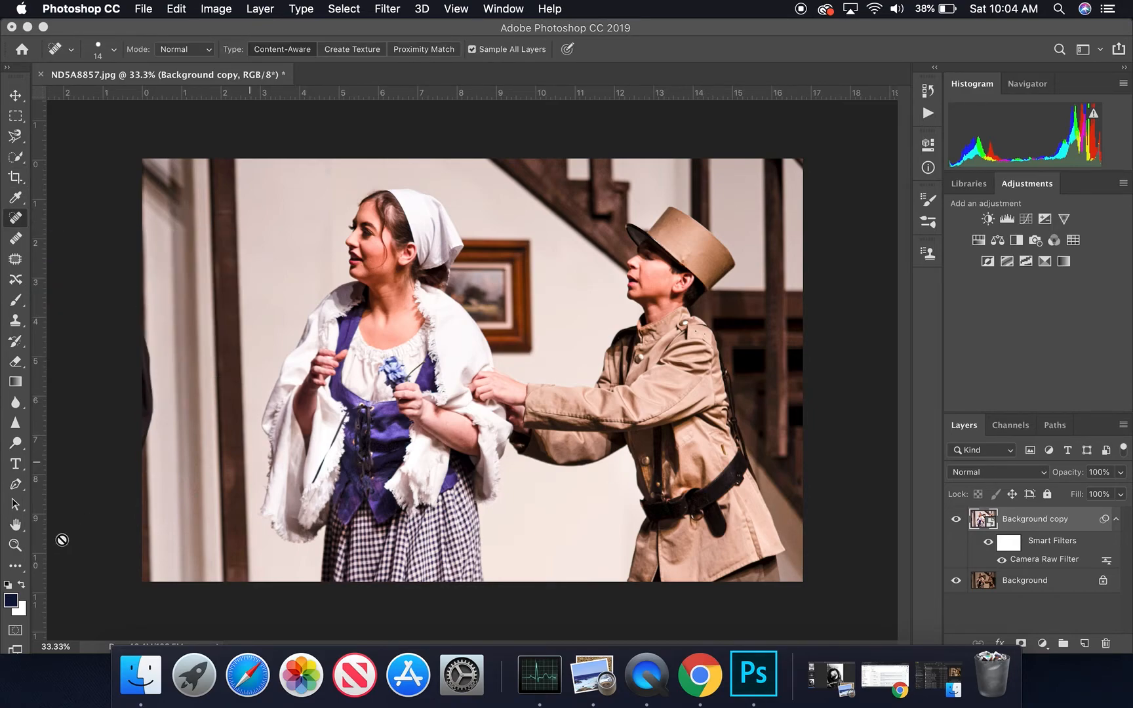
click(15, 544)
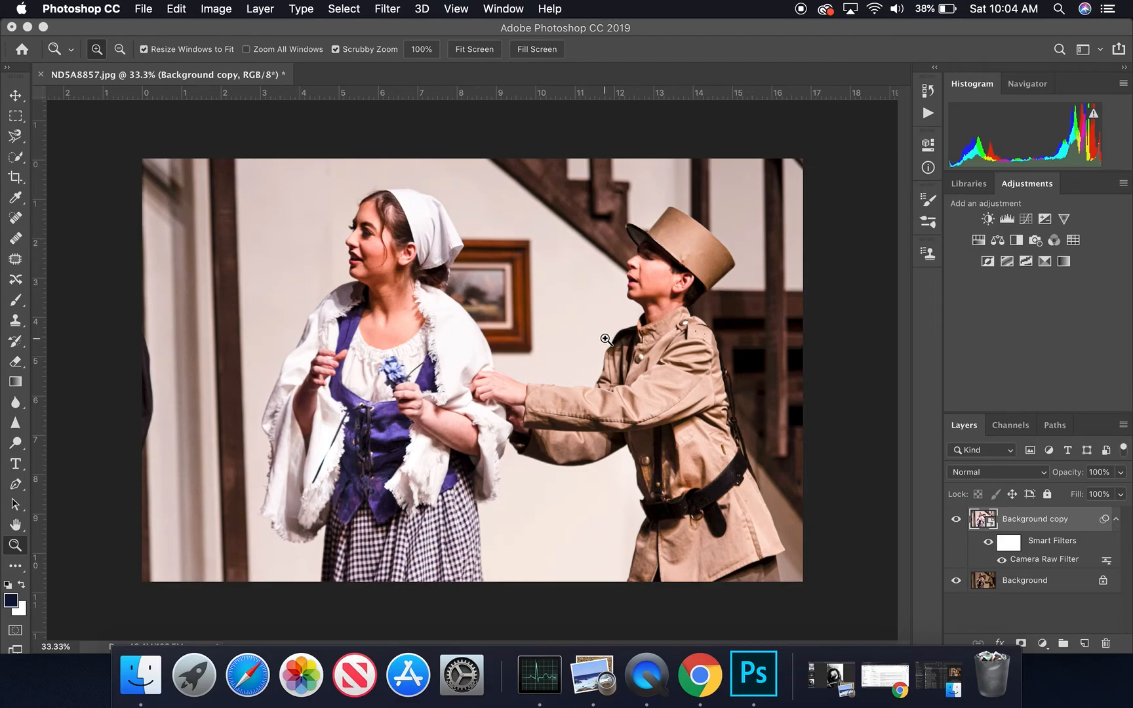
drag(606, 339, 694, 399)
scroll(693, 399, right, 5)
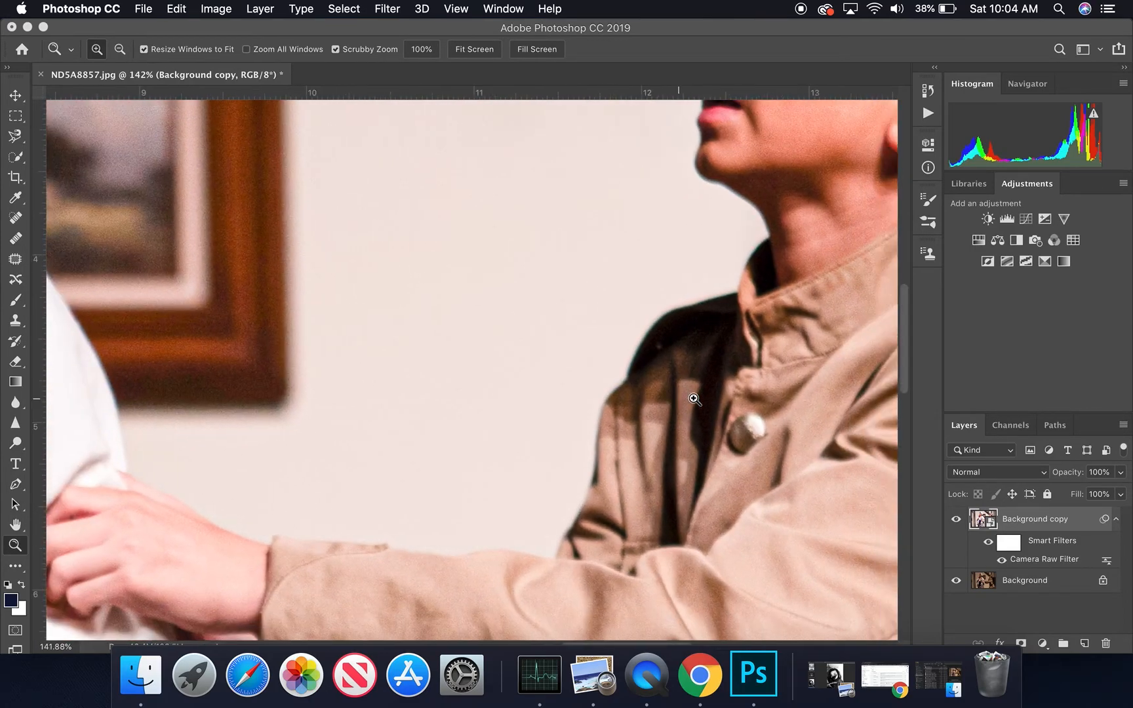
scroll(694, 398, right, 3)
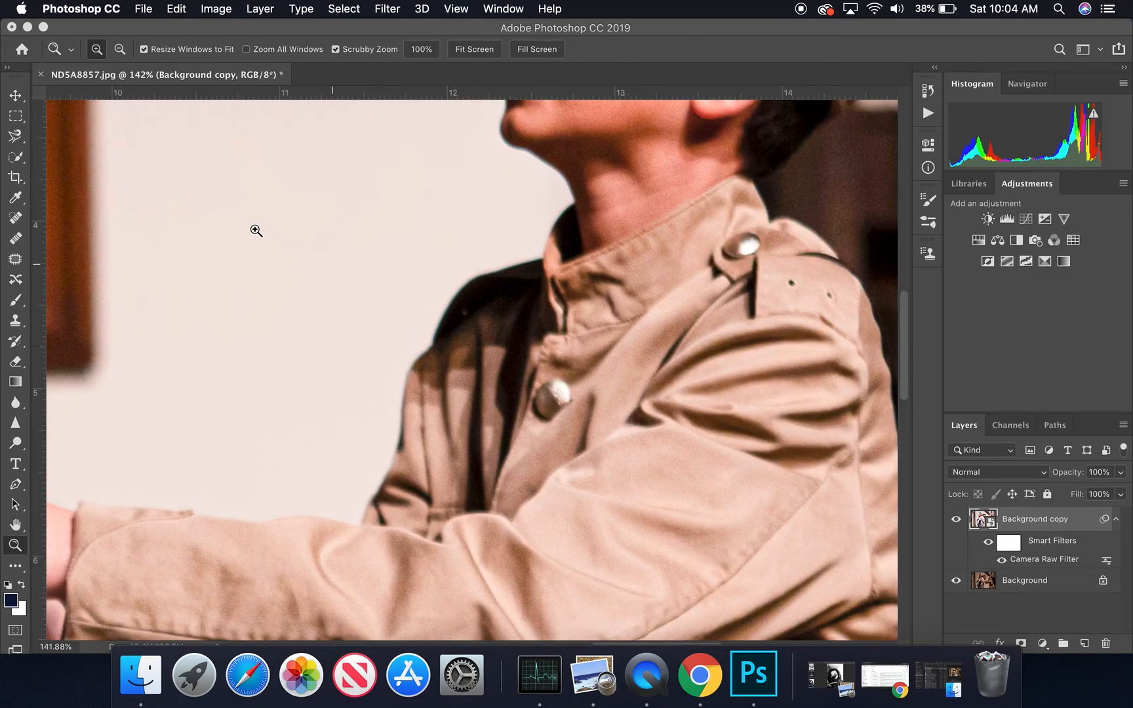
click(17, 217)
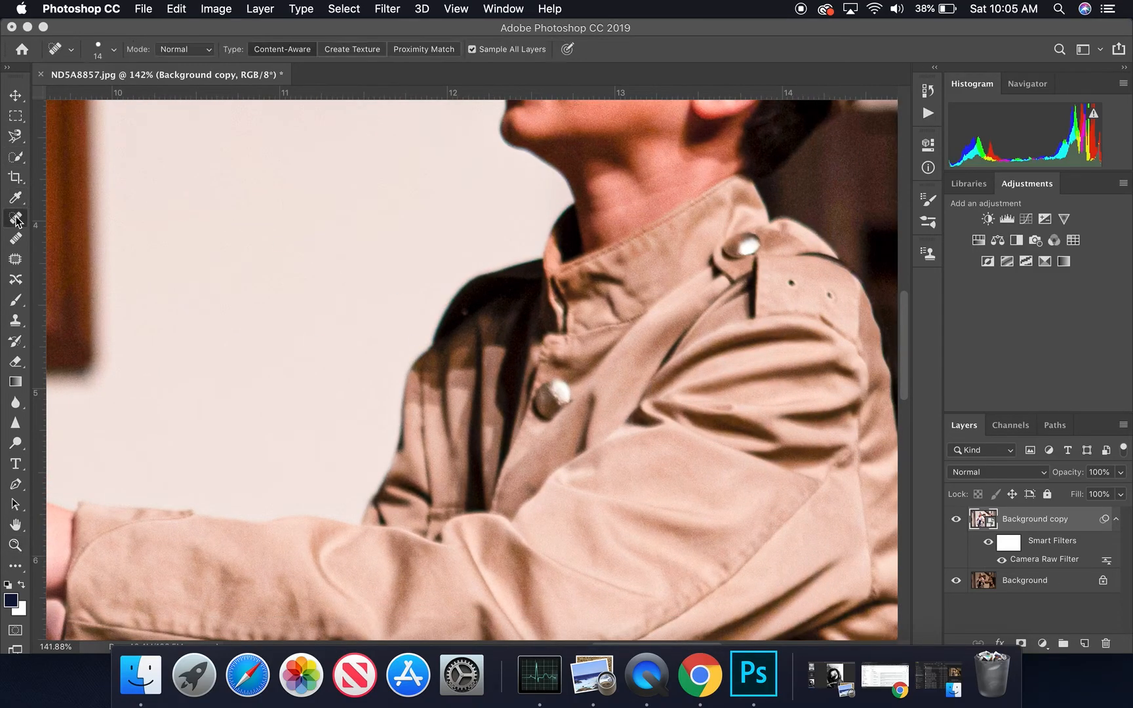
click(558, 405)
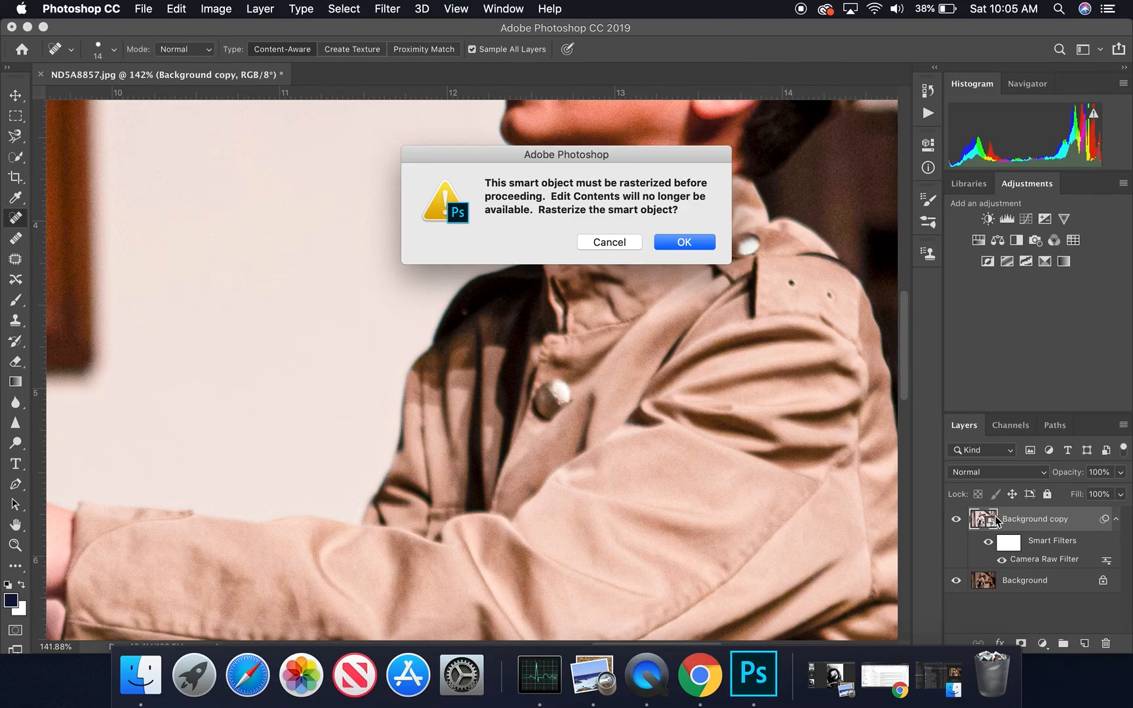
click(687, 245)
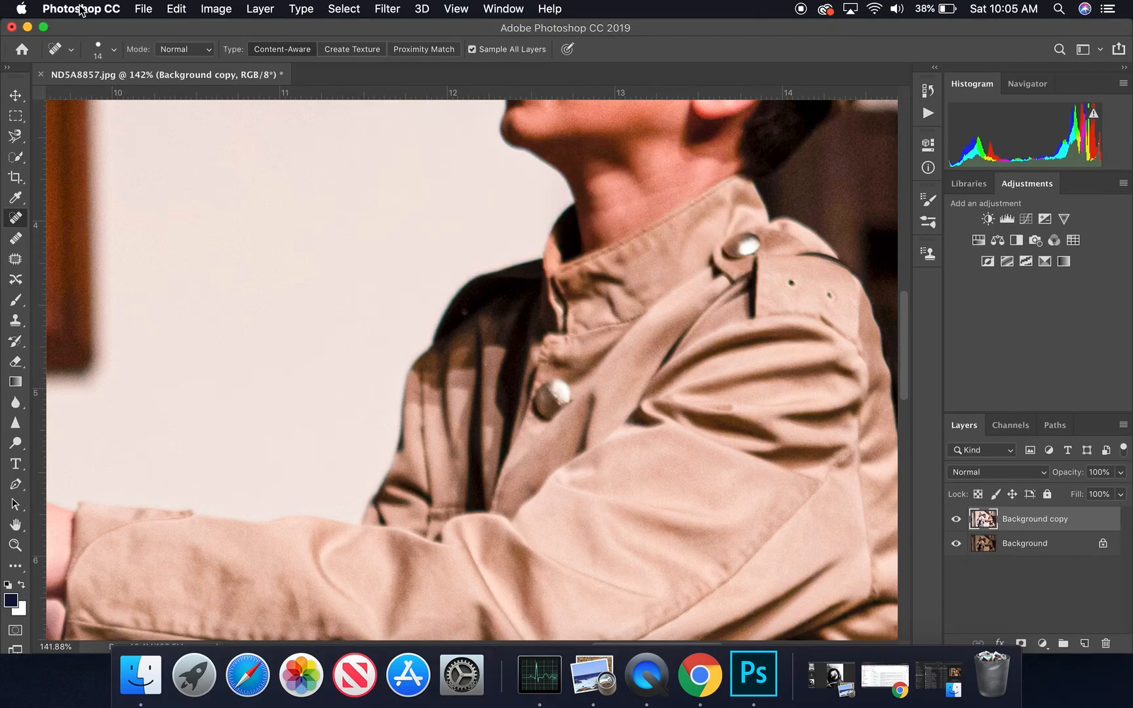
Remove the soldier's chest button and the two small holes on the shoulder flap with a 40 px Spot Healing Brush
click(114, 49)
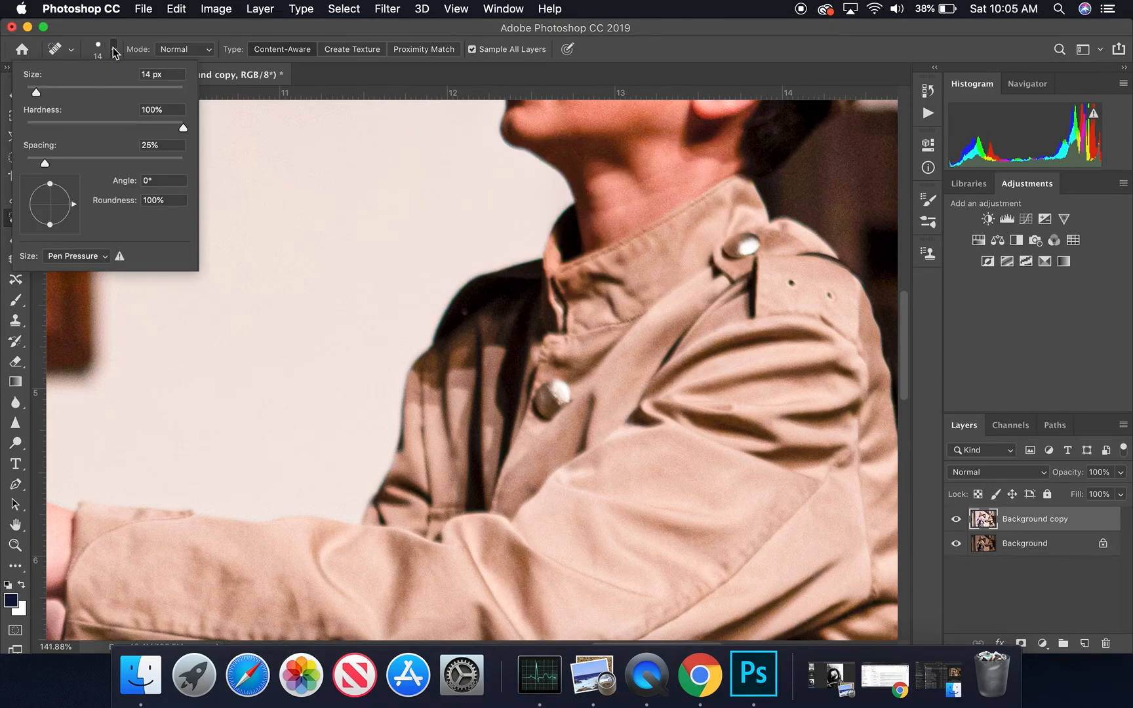
click(58, 86)
click(563, 390)
mouse_move(562, 389)
mouse_down()
mouse_move(557, 379)
mouse_move(543, 396)
mouse_move(539, 417)
mouse_move(569, 399)
mouse_move(541, 426)
mouse_up()
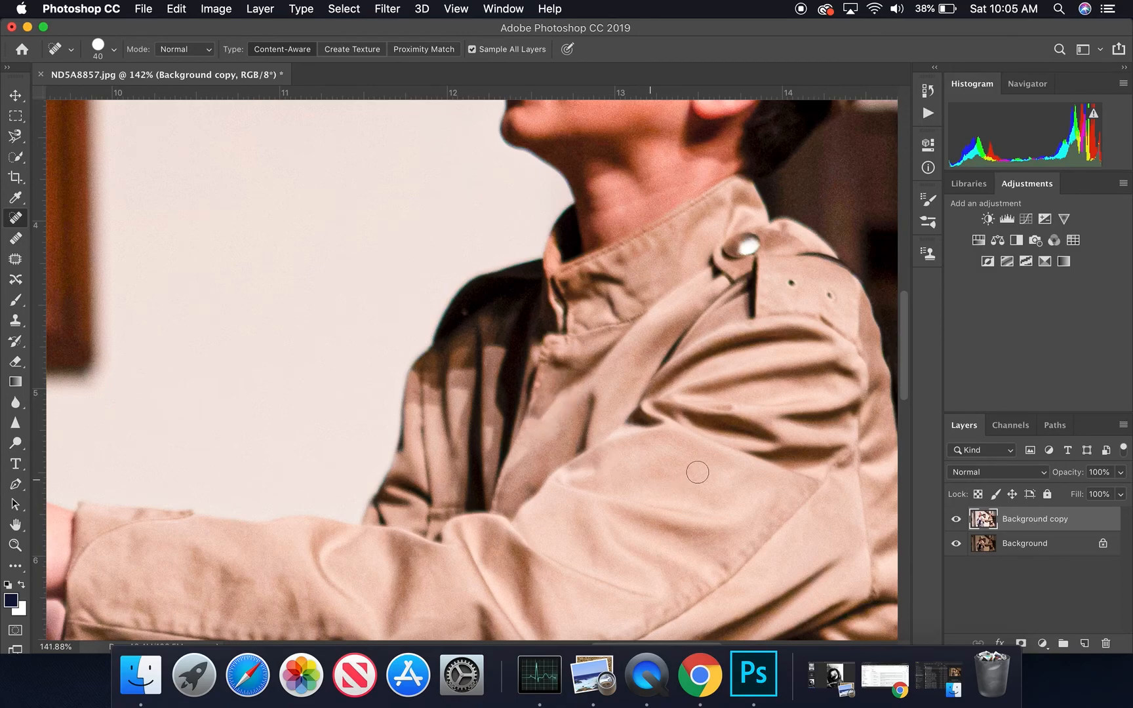
click(791, 283)
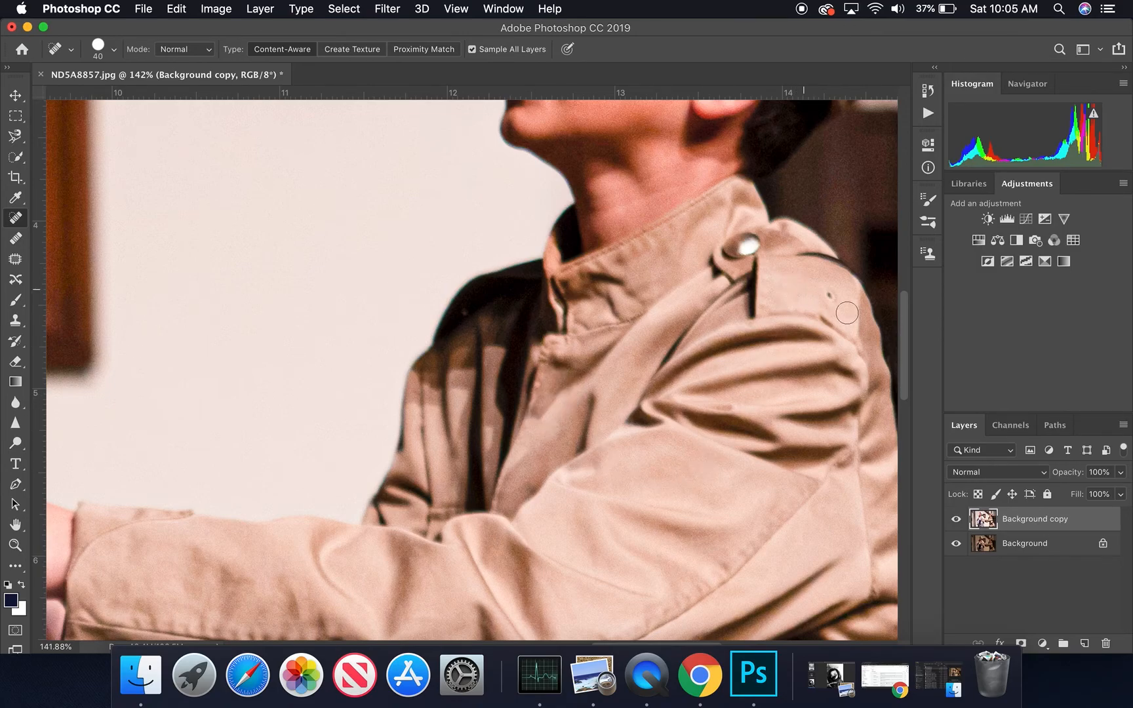
click(832, 296)
click(13, 546)
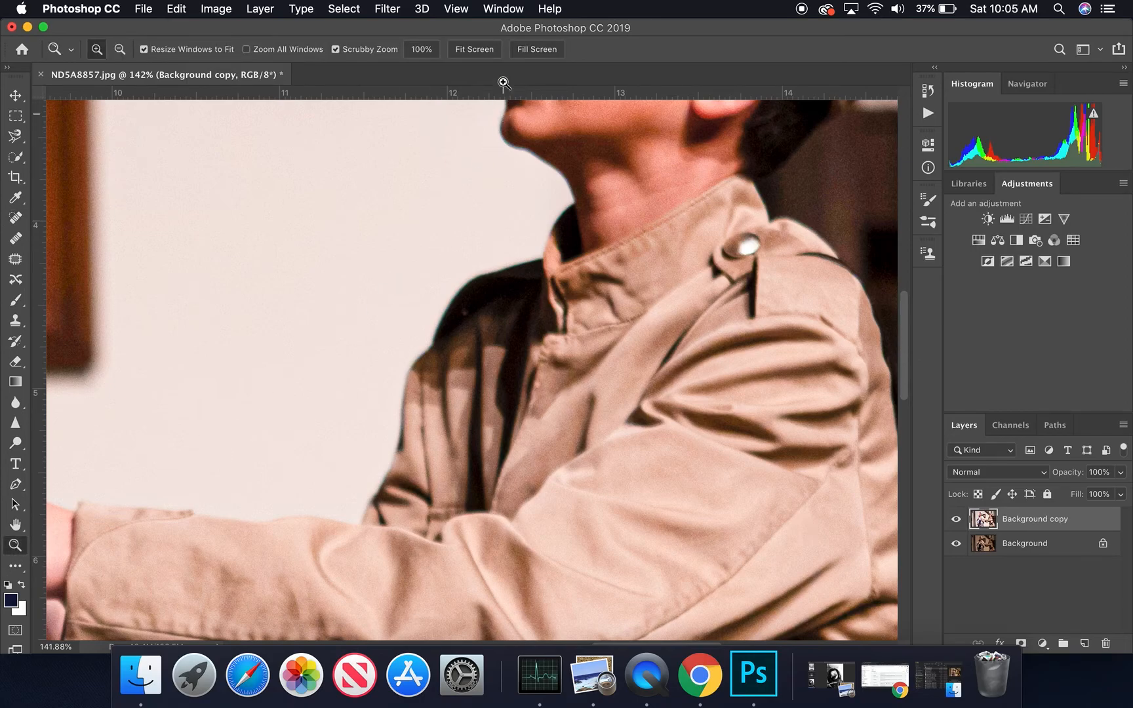
click(479, 51)
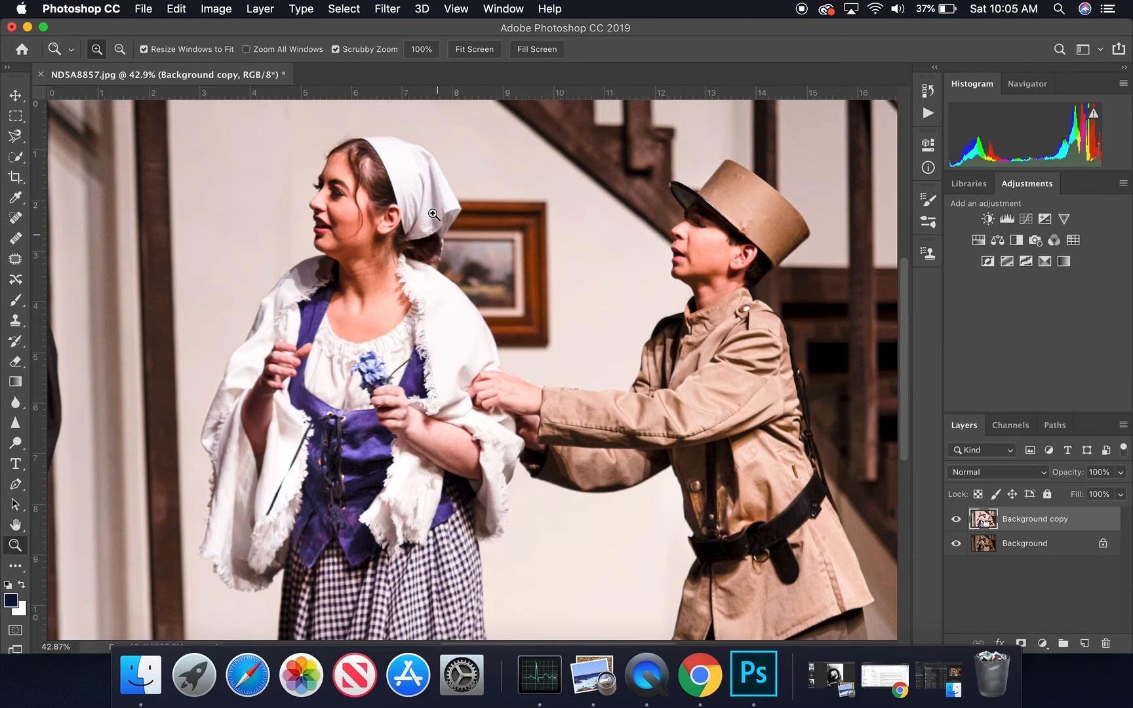
Save a JPEG copy of the photo to the Desktop as sterlingpractice.jpg, with Maximum quality 12 and the Baseline ("Standard") format
click(145, 9)
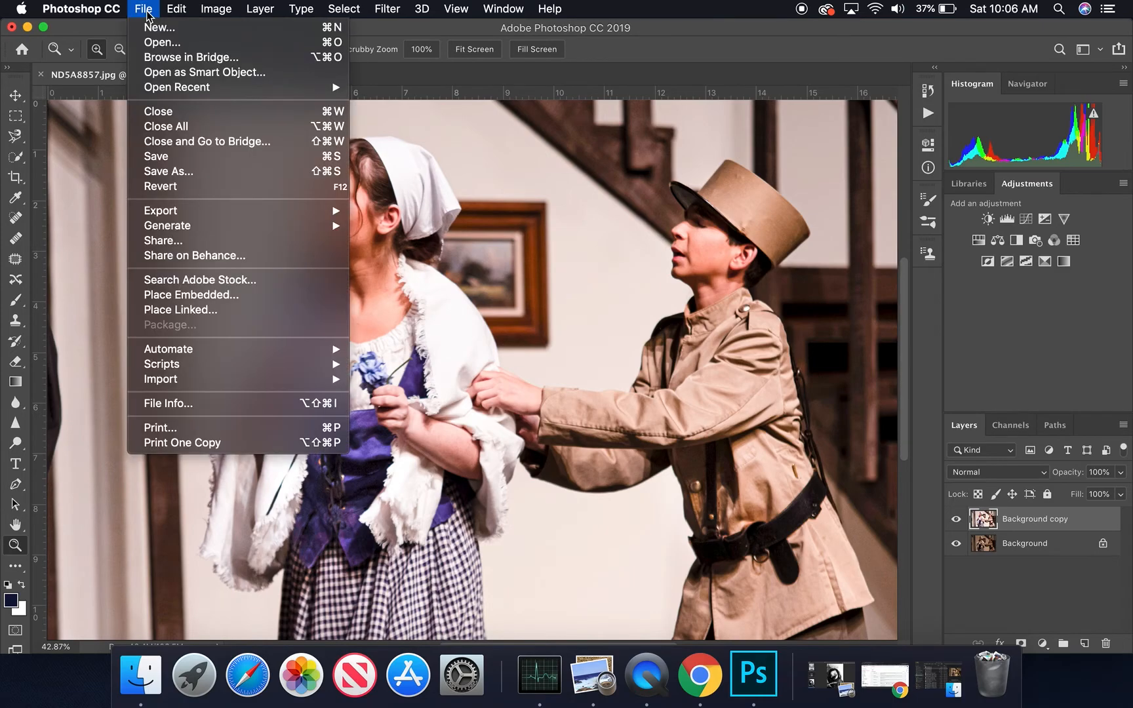
click(163, 173)
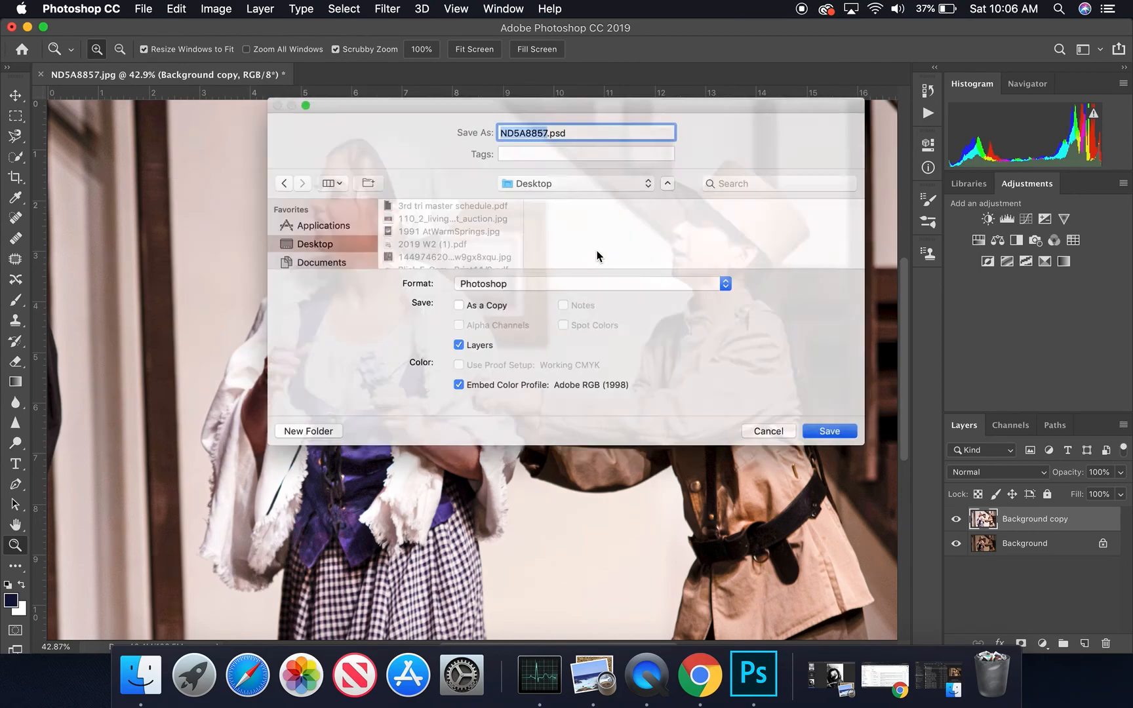
text(ste)
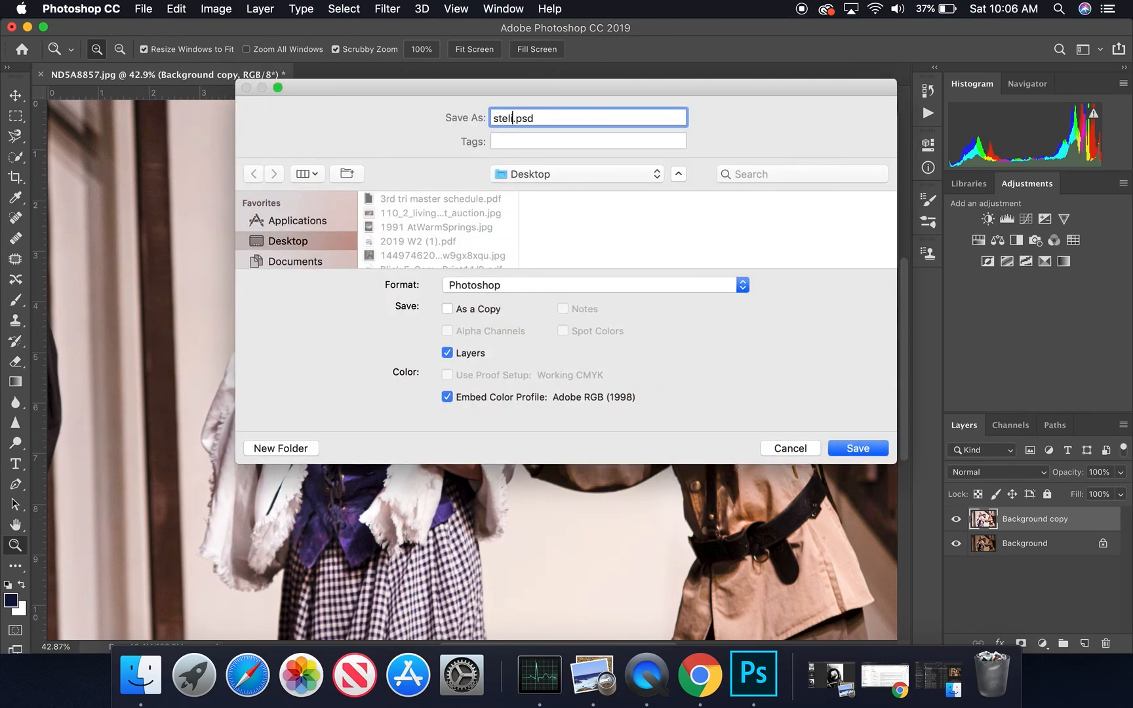
text(rlingpractice)
click(503, 287)
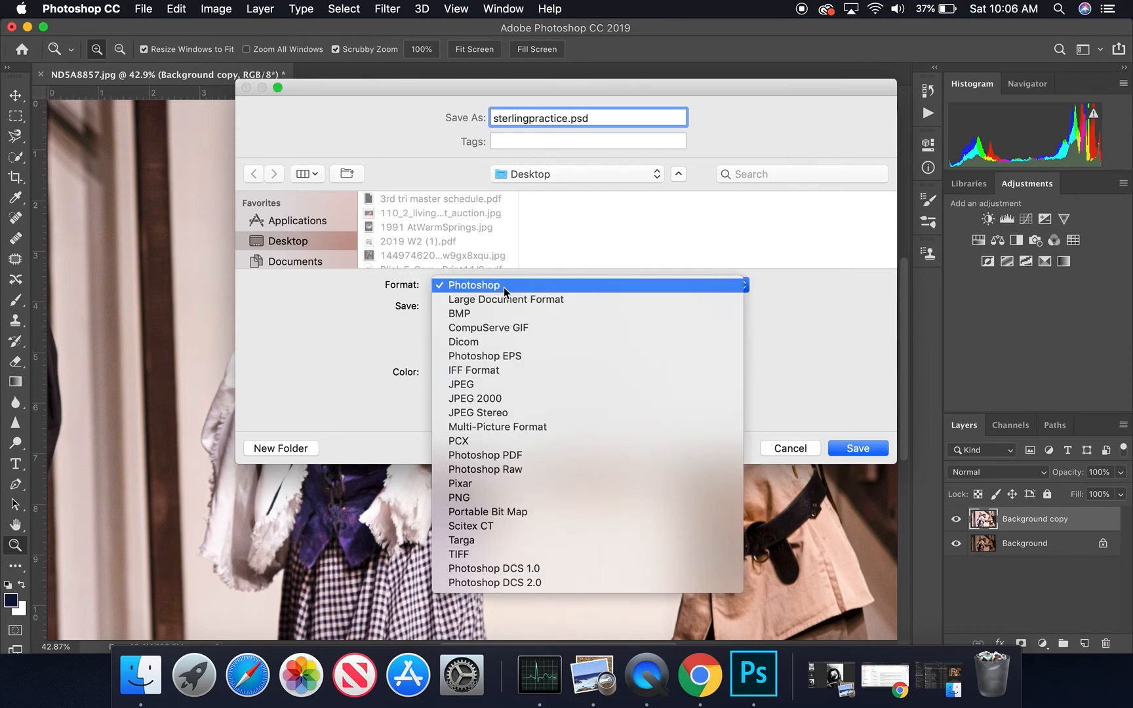
click(523, 384)
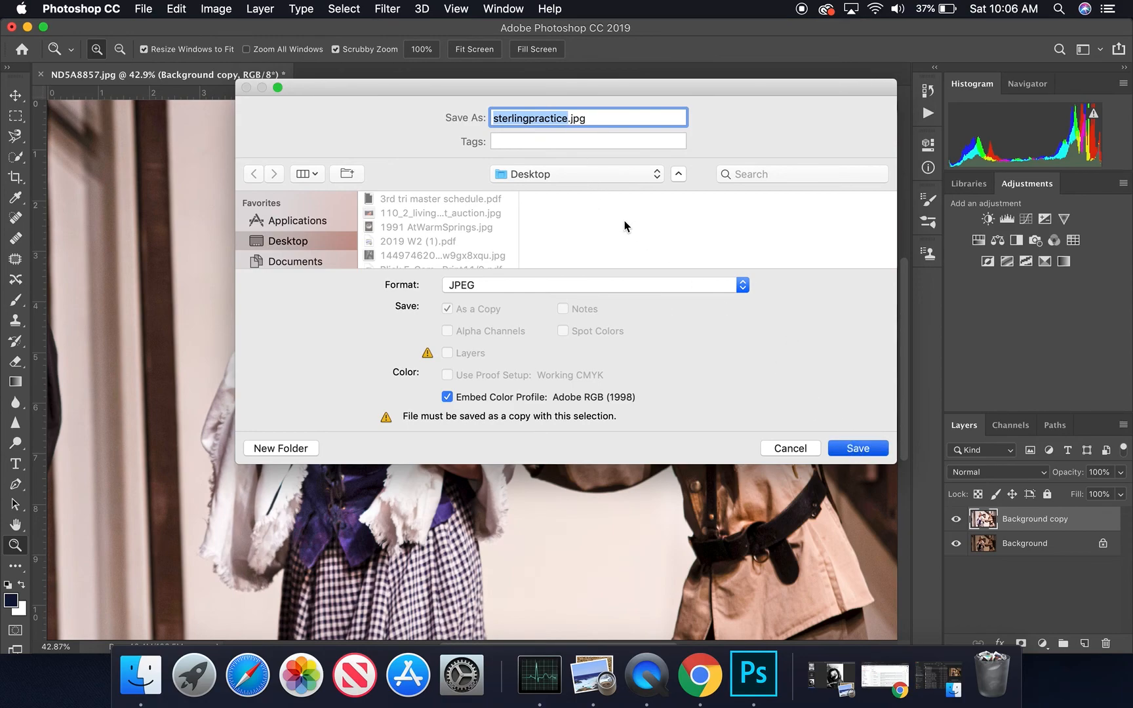
click(852, 443)
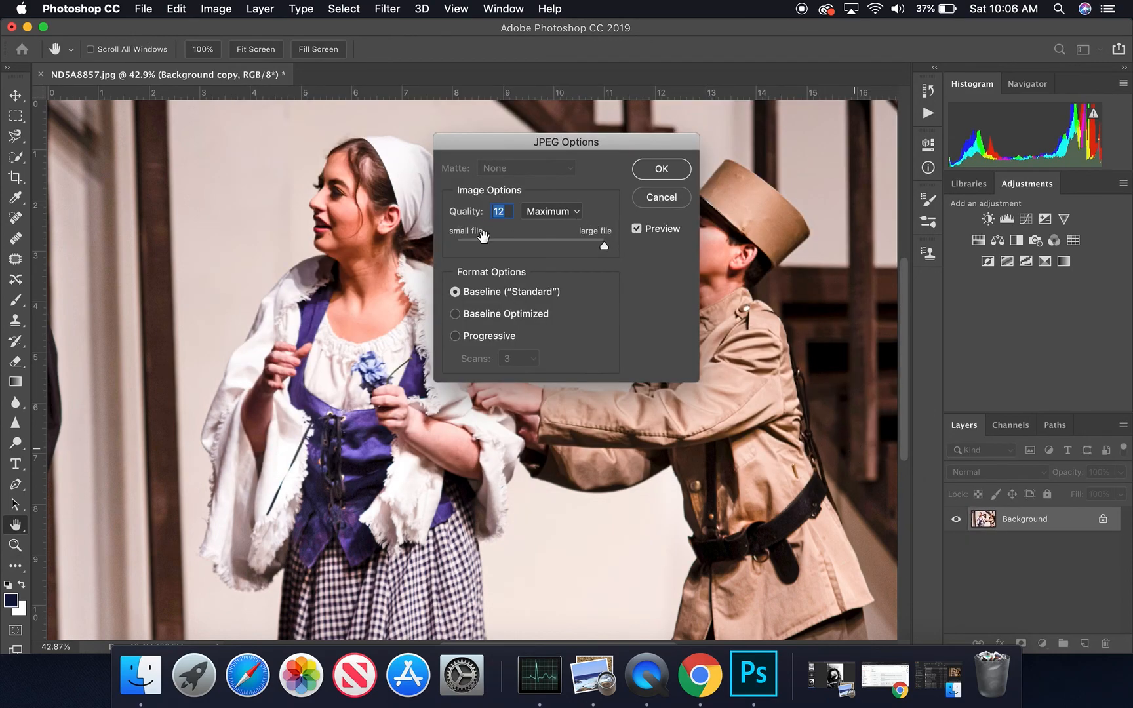
click(660, 169)
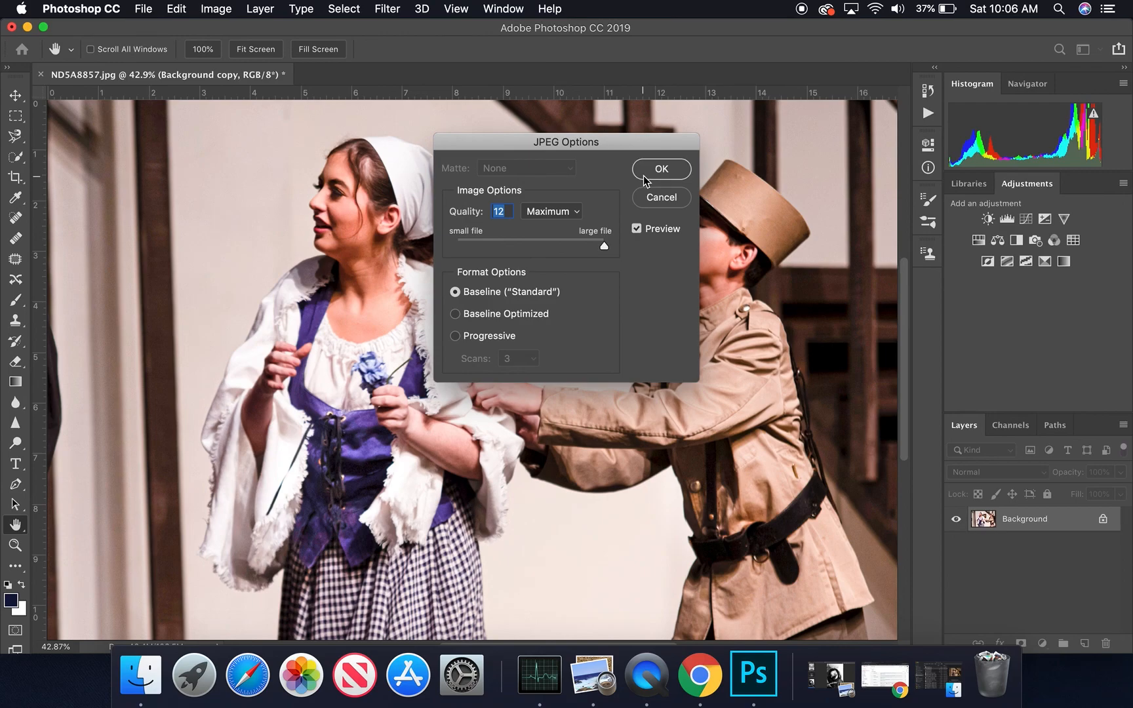